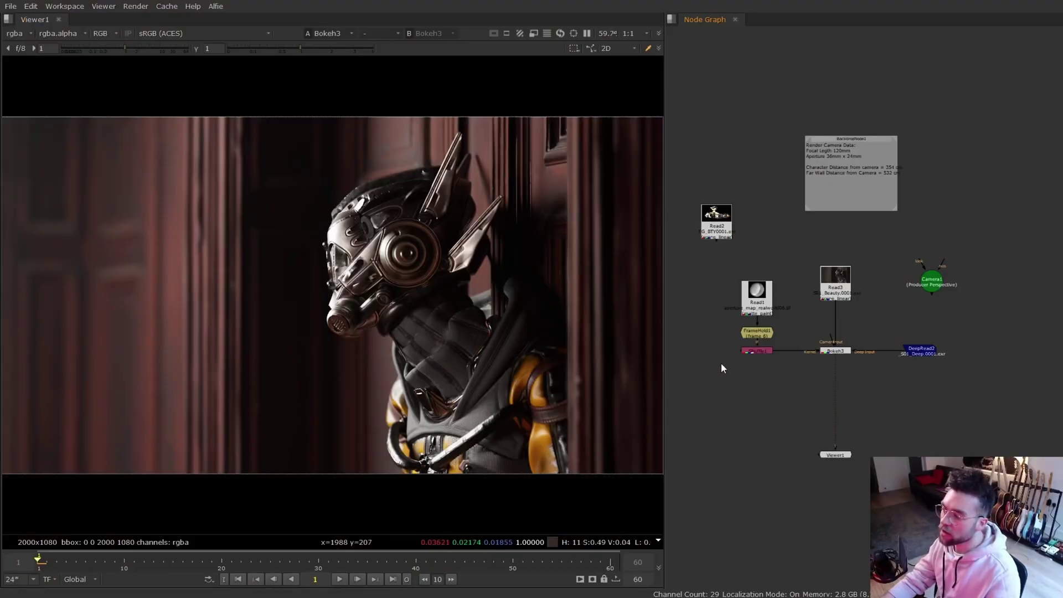
Step: Examine the node graph around Bokeh3, including its beauty, kernel and deep inputs, the camera node and the camera data note
scroll(880, 341, up, 4)
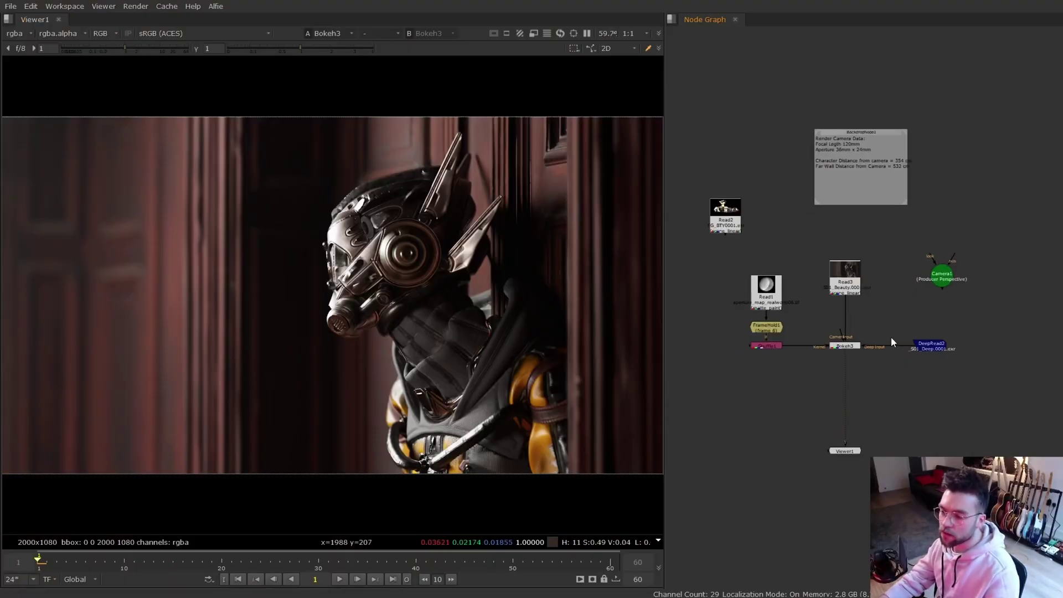
drag(908, 320, 988, 391)
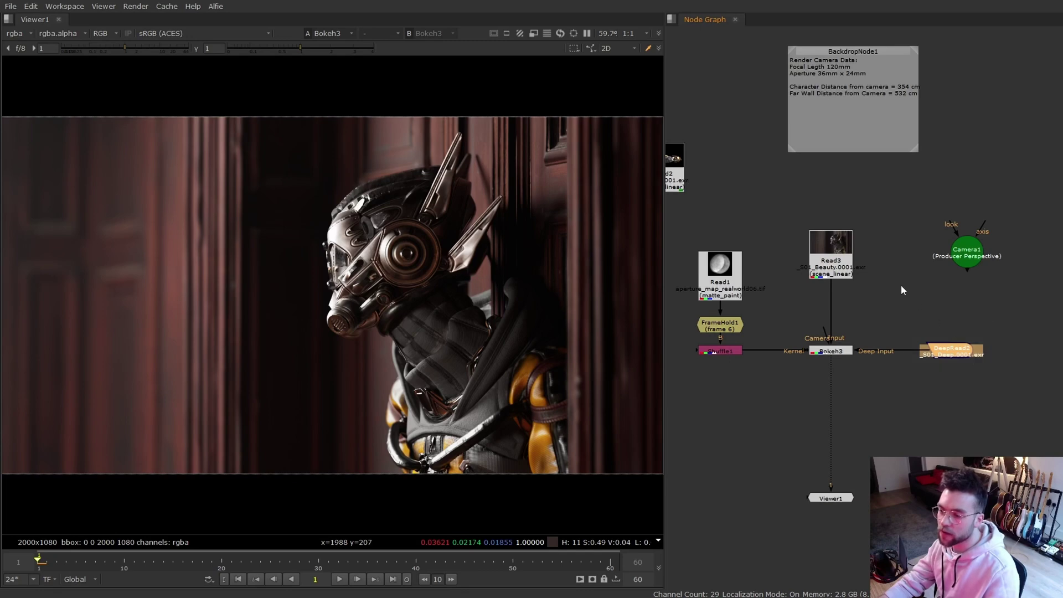
middle_drag(904, 294, 910, 309)
click(836, 279)
middle_drag(836, 280, 884, 261)
drag(724, 209, 818, 397)
drag(837, 311, 923, 387)
middle_drag(955, 187, 880, 242)
drag(881, 243, 1003, 347)
click(971, 371)
drag(869, 360, 992, 452)
click(957, 440)
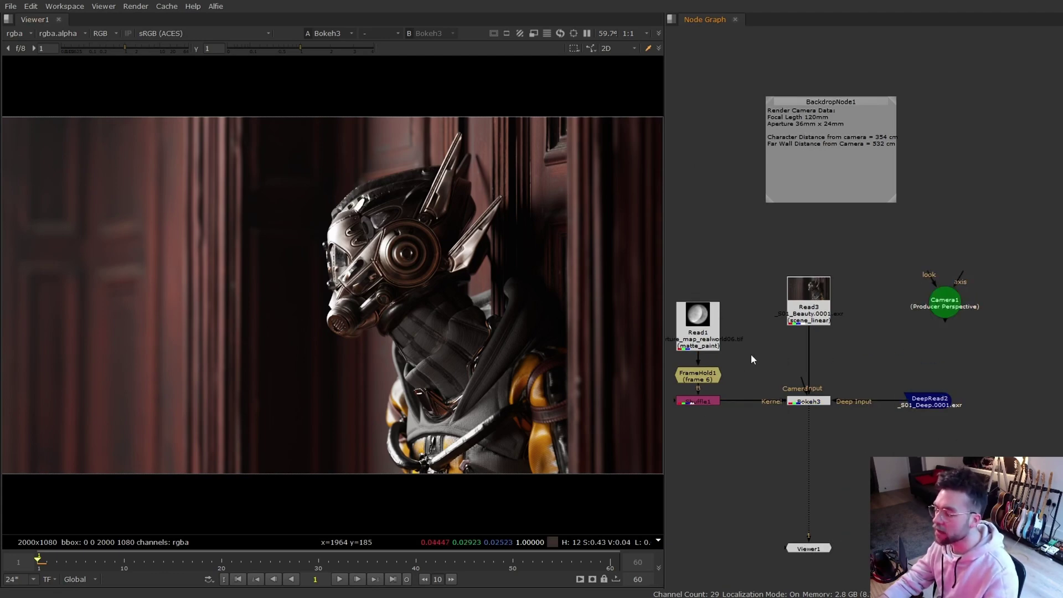
middle_drag(782, 337, 843, 361)
Step: Open the Bokeh3 properties, review its Lens and Optical Artifacts settings, and close them
double_click(867, 426)
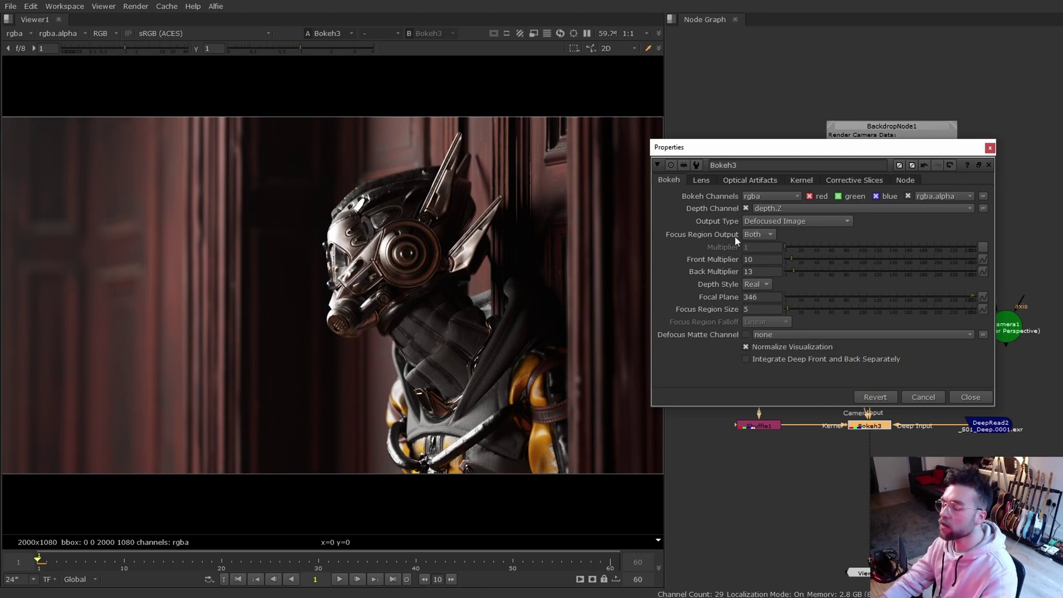
click(704, 179)
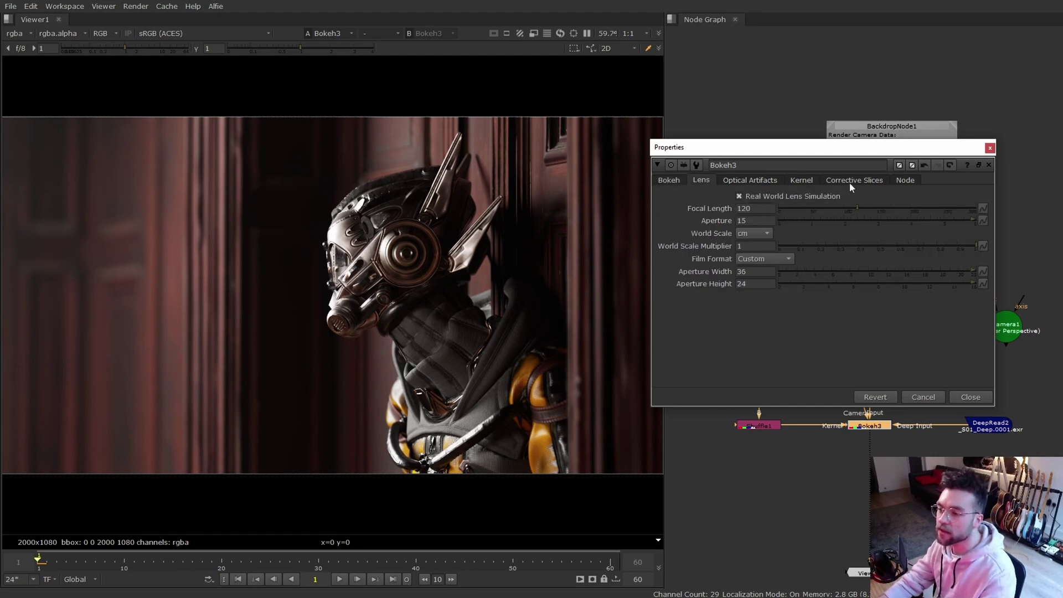
click(755, 180)
click(959, 398)
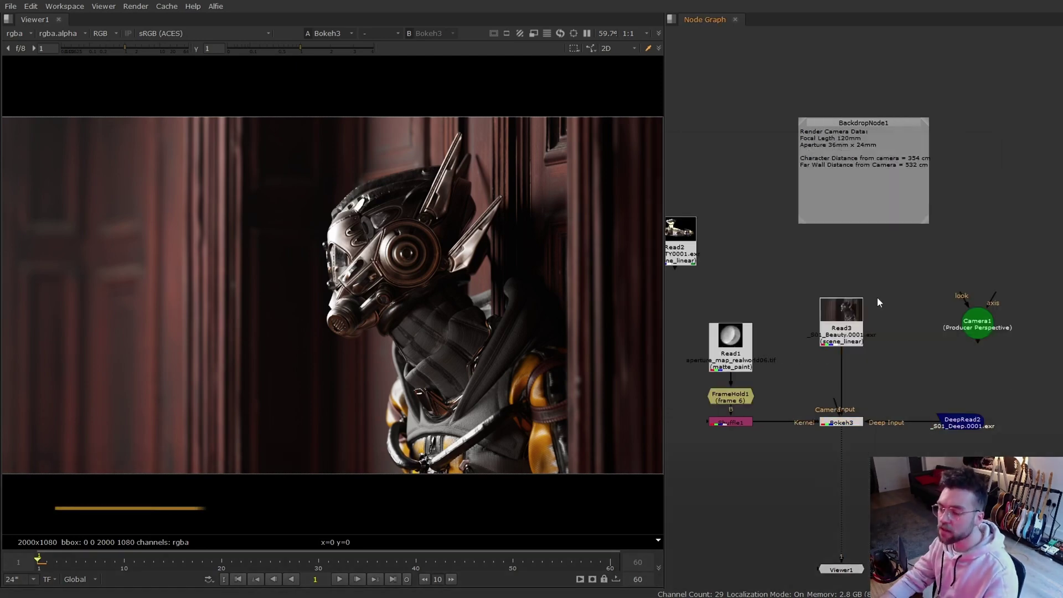
scroll(886, 356, down, 2)
scroll(908, 360, up, 2)
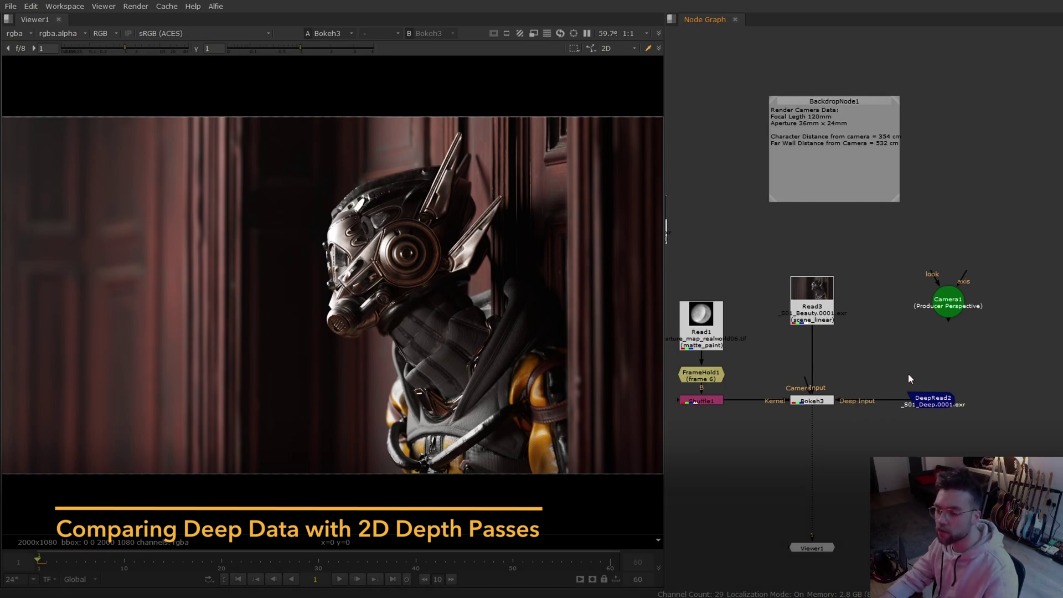
drag(870, 376, 1004, 427)
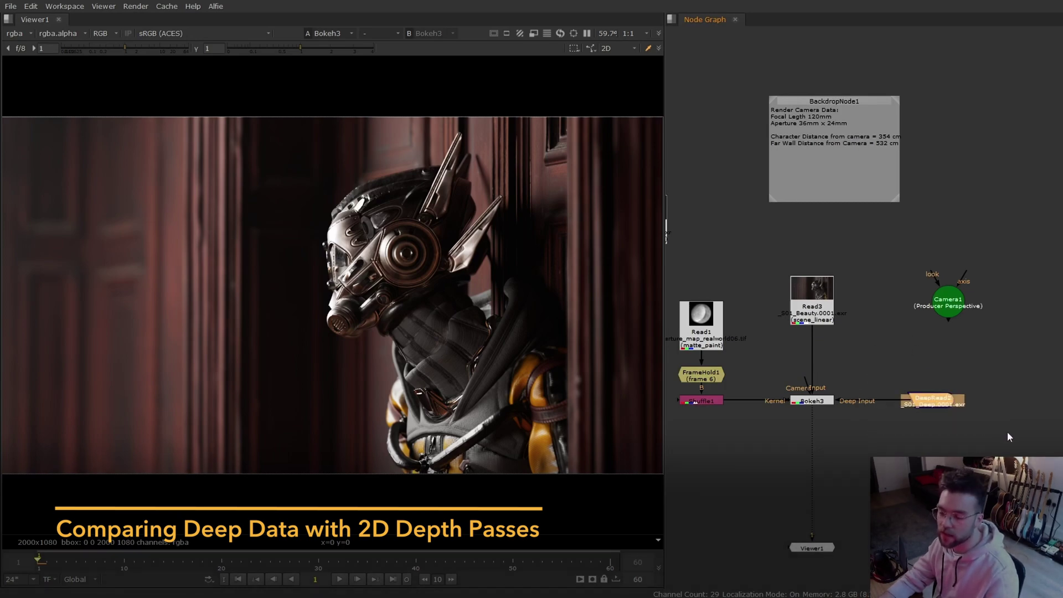
scroll(935, 387, down, 2)
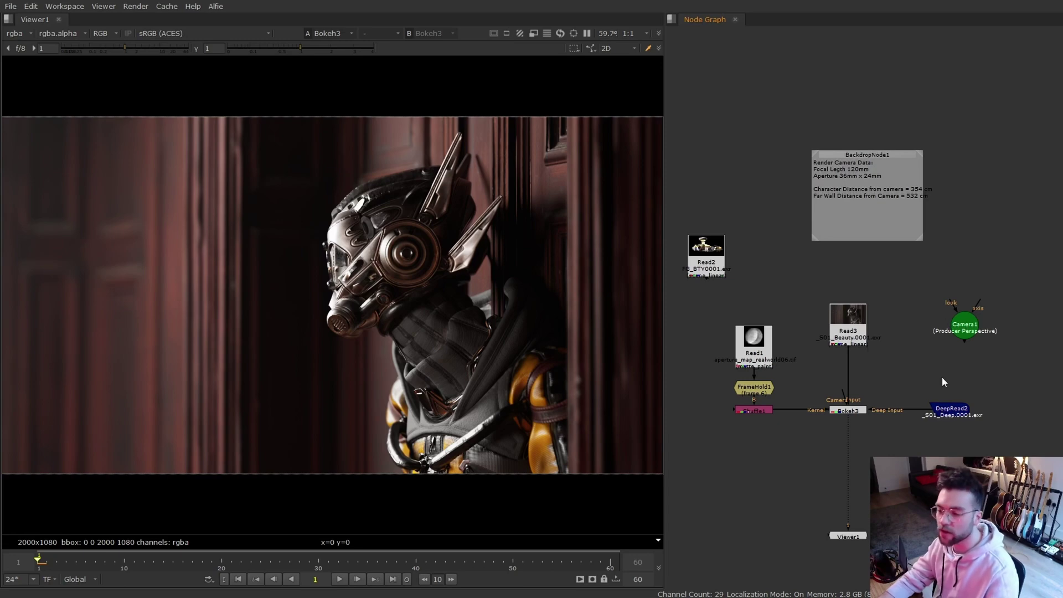
Step: View the Read2 car render's depth_extra layer and lower the viewer gain to 0.11
click(714, 240)
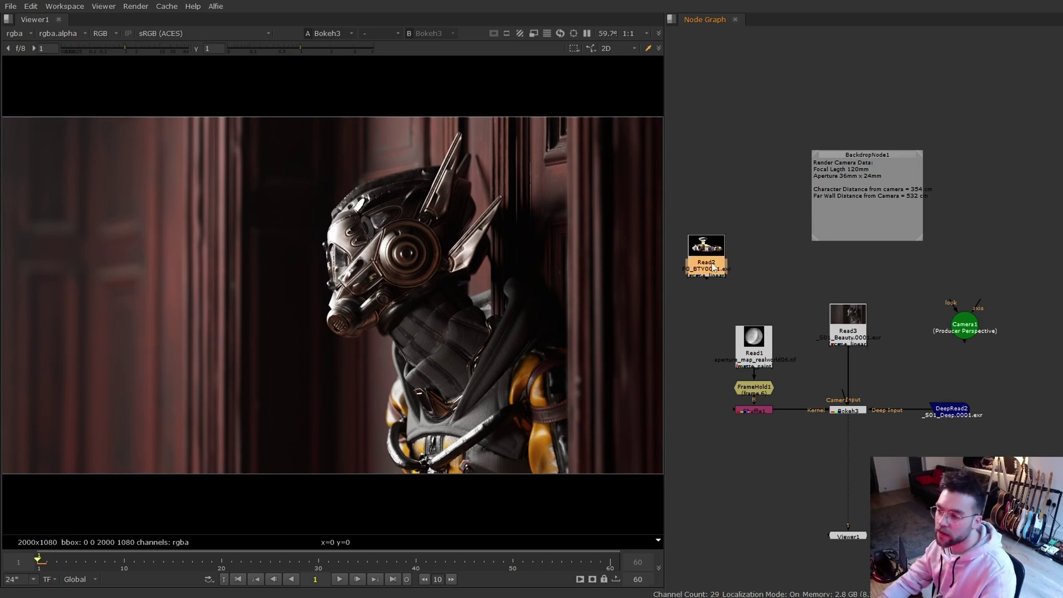
key(1)
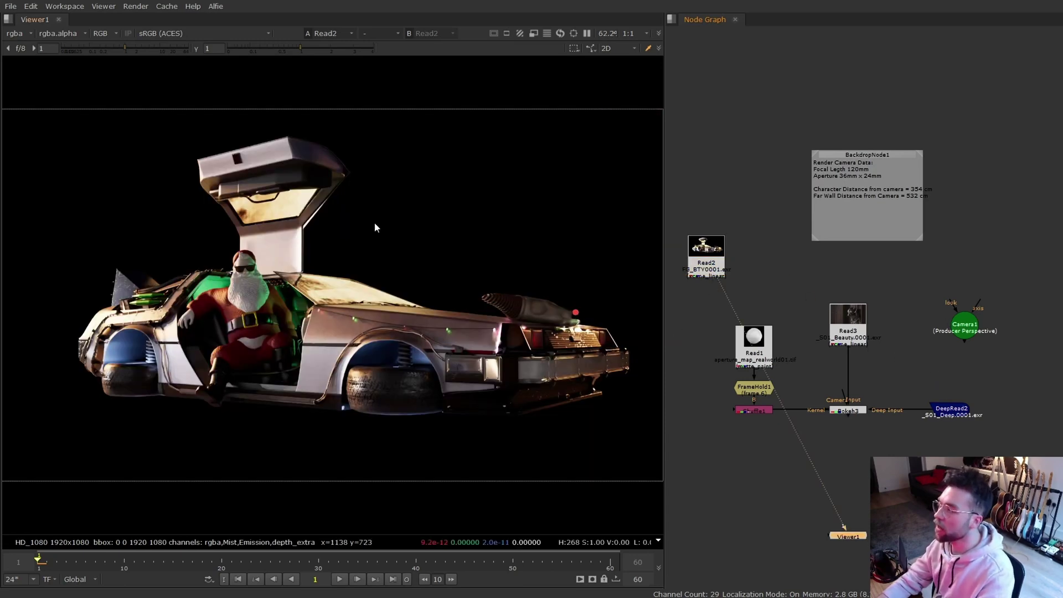
click(17, 34)
click(33, 117)
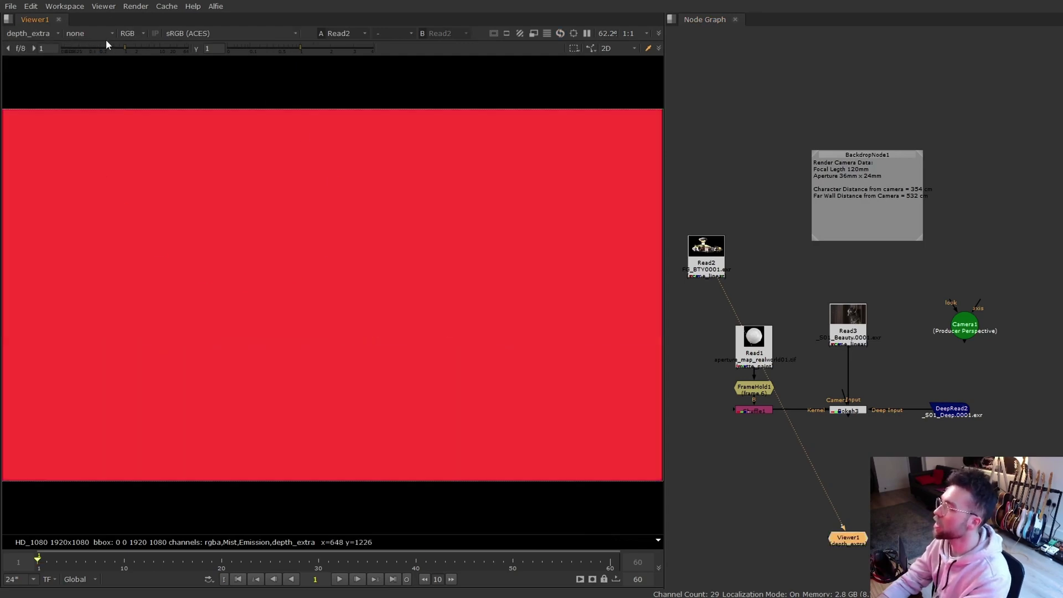
mouse_move(105, 48)
mouse_down()
mouse_move(80, 48)
mouse_move(90, 48)
mouse_up()
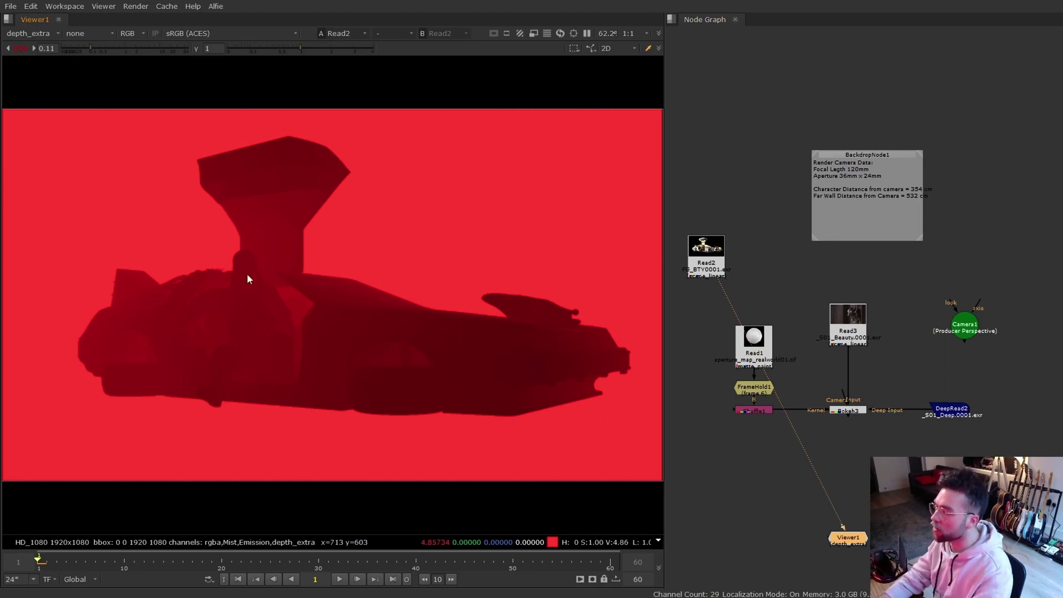
Step: Inspect the car's depth pass up close around the seated figure, then reset the framing and viewer gain
scroll(252, 273, up, 5)
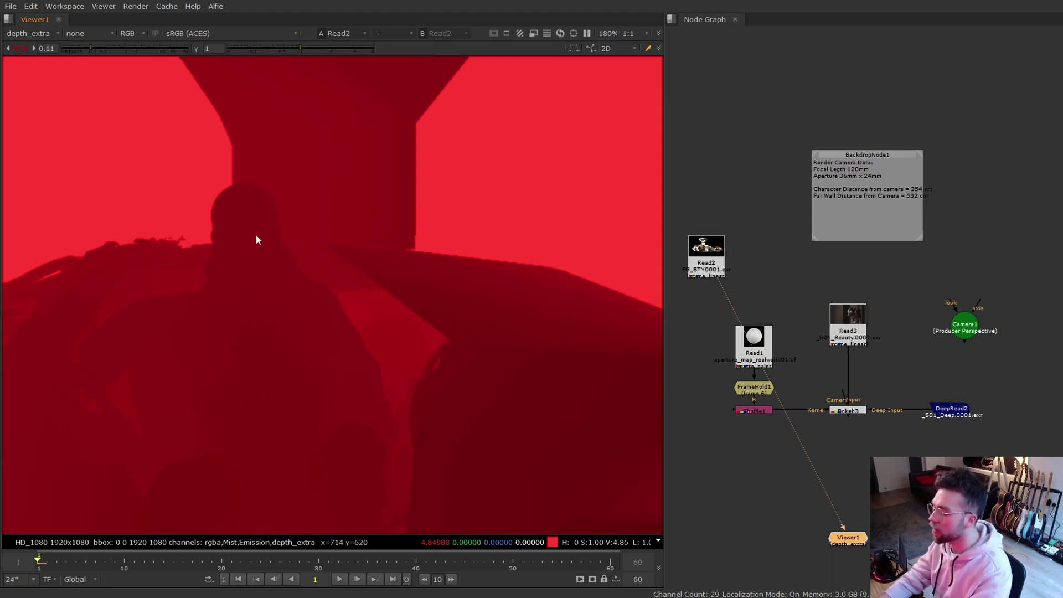
middle_drag(541, 321, 507, 328)
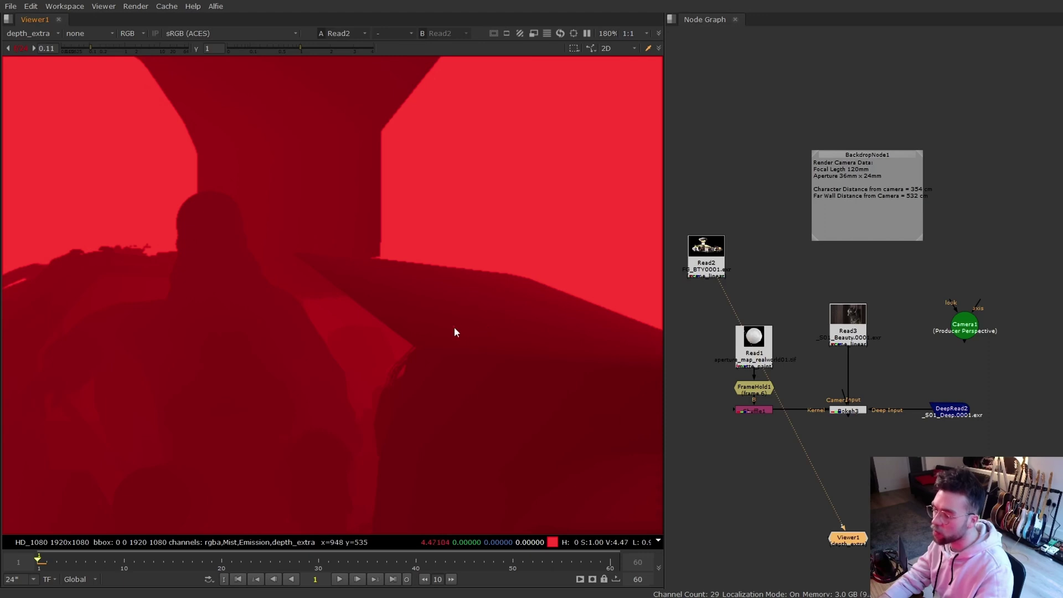
key(f)
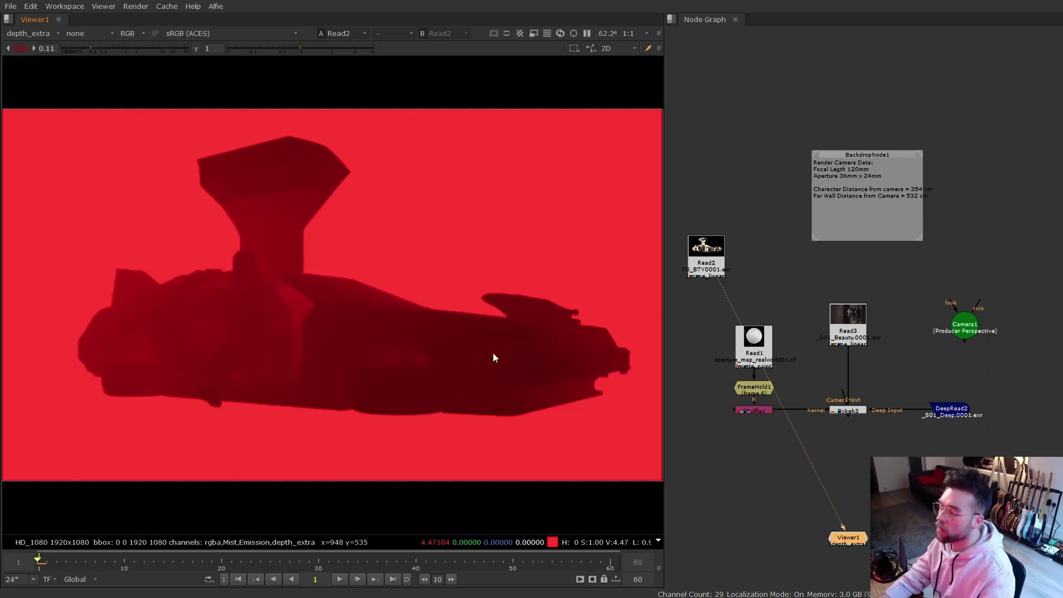
ctrl+click(149, 49)
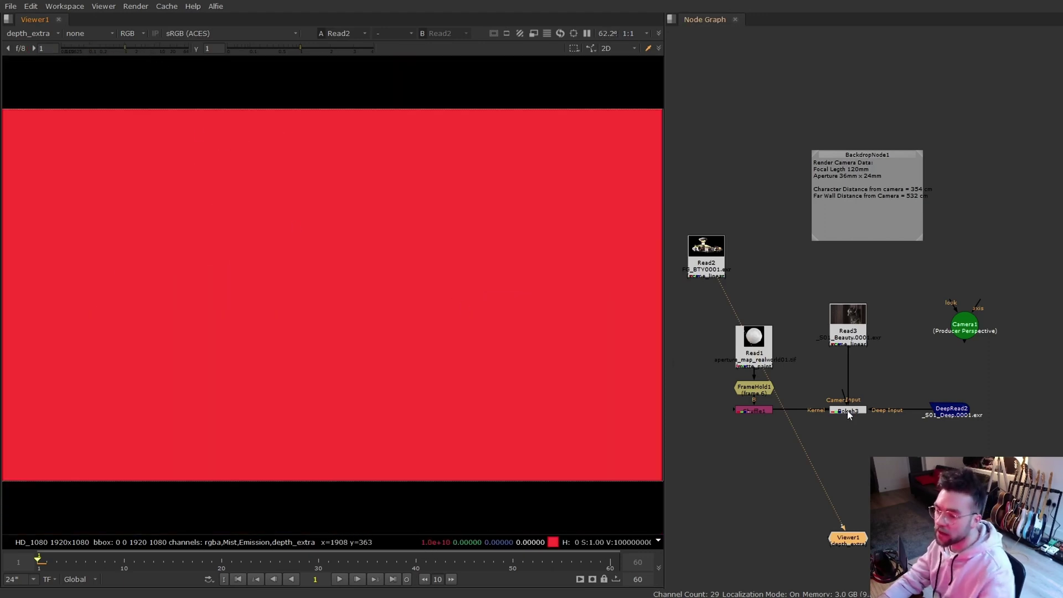
Step: View the Bokeh3 result with the viewer set back to the rgba layer
click(801, 379)
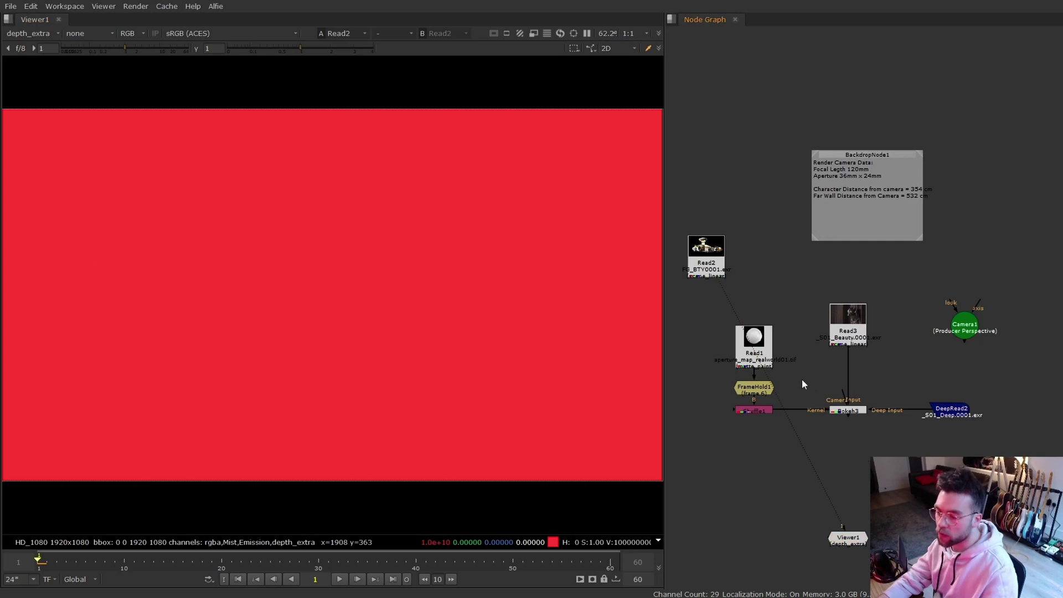
click(833, 410)
key(1)
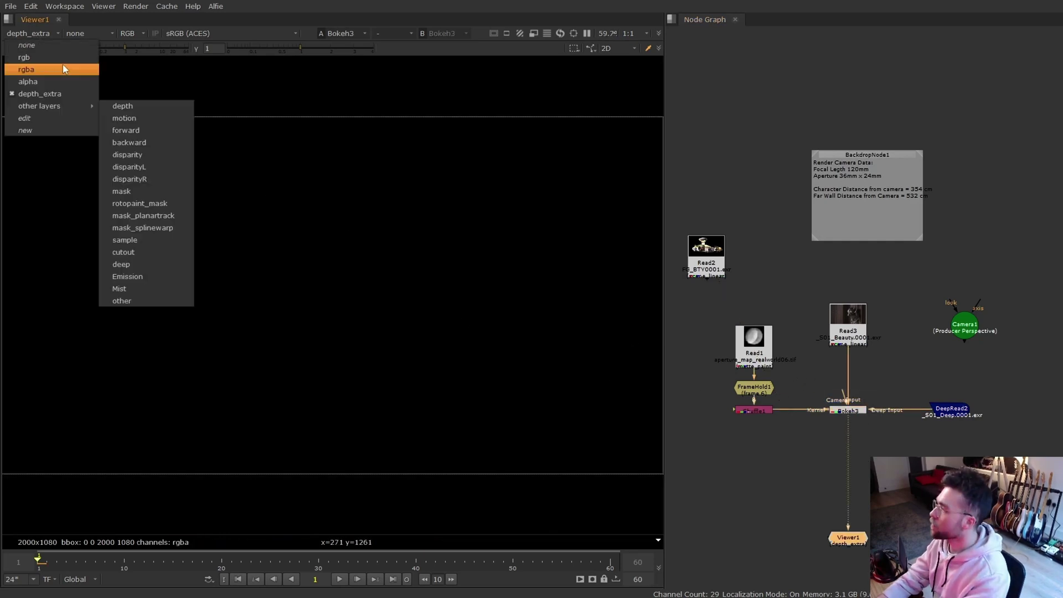
key(Page_Up)
click(818, 390)
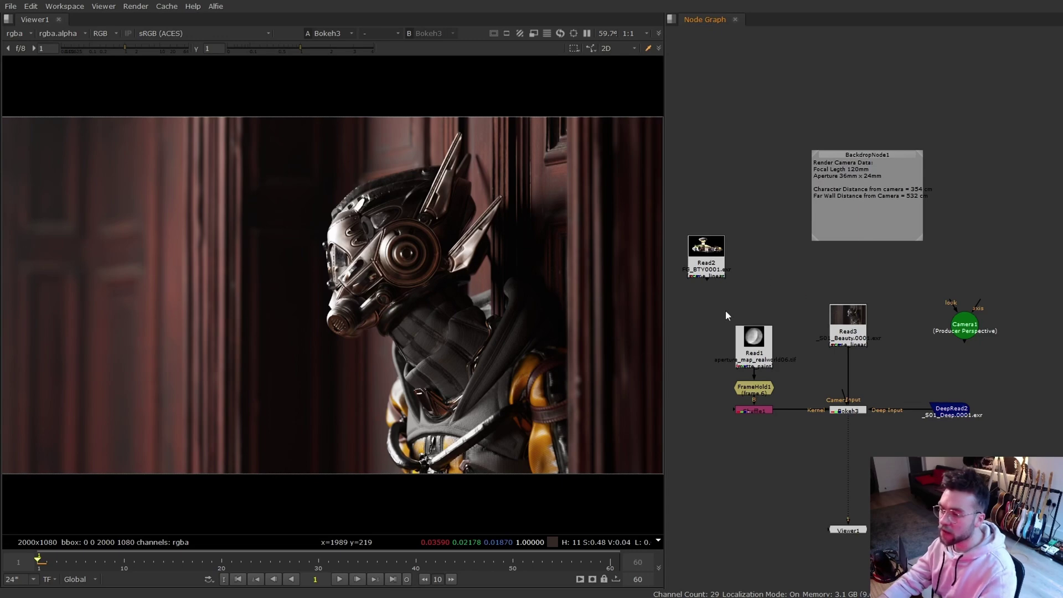
Step: View the Read2 car render and inspect the seated Santa's edges up close
click(705, 270)
key(1)
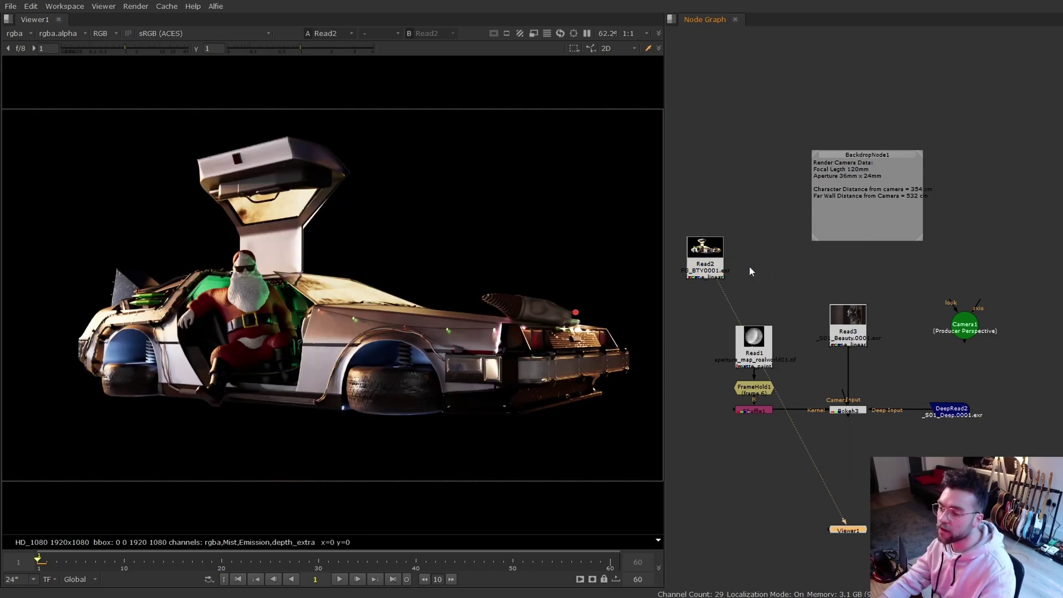
click(875, 380)
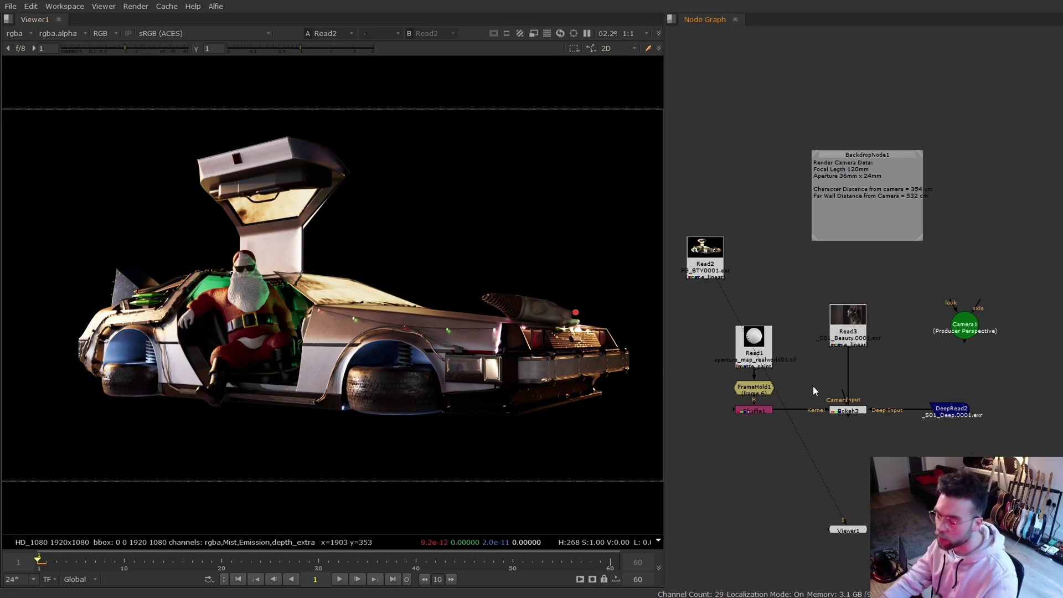
middle_drag(813, 387, 863, 372)
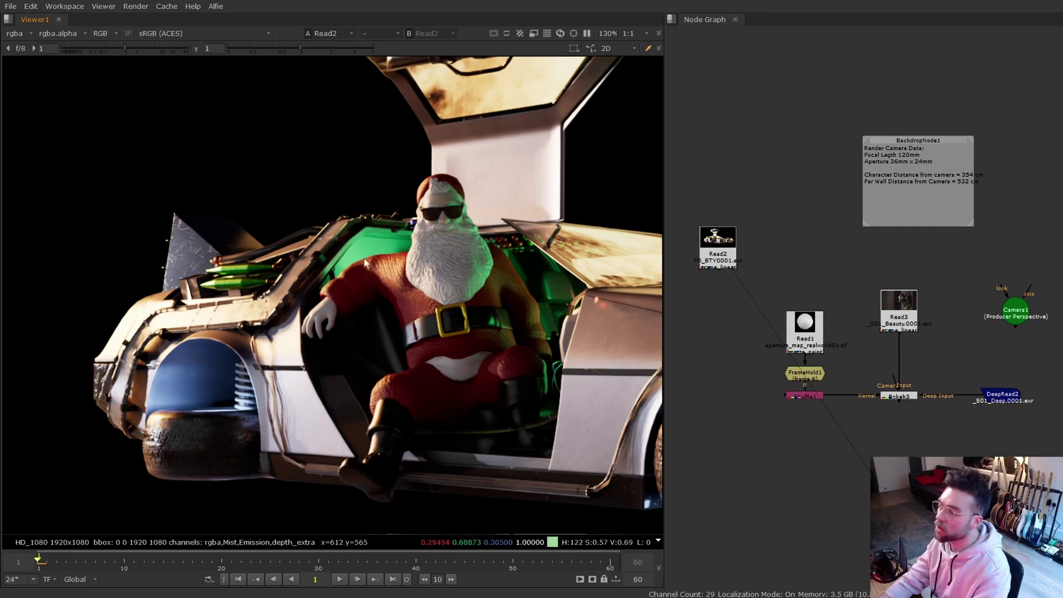
scroll(376, 255, up, 3)
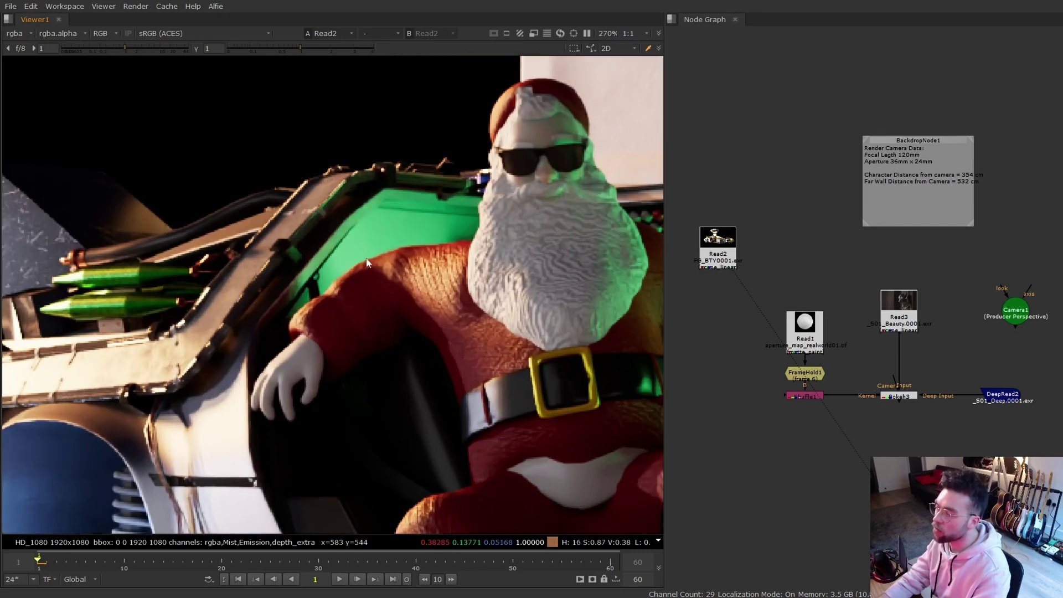
key(f)
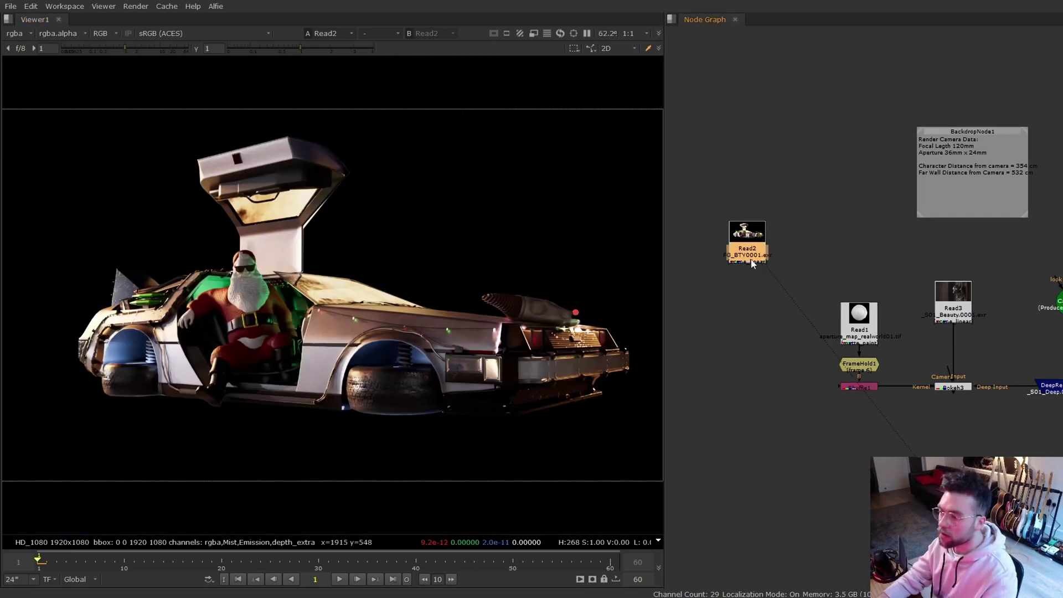
Step: Add a ZDefocus node to the Read2 car render
key(Tab)
text(zdef)
key(Return)
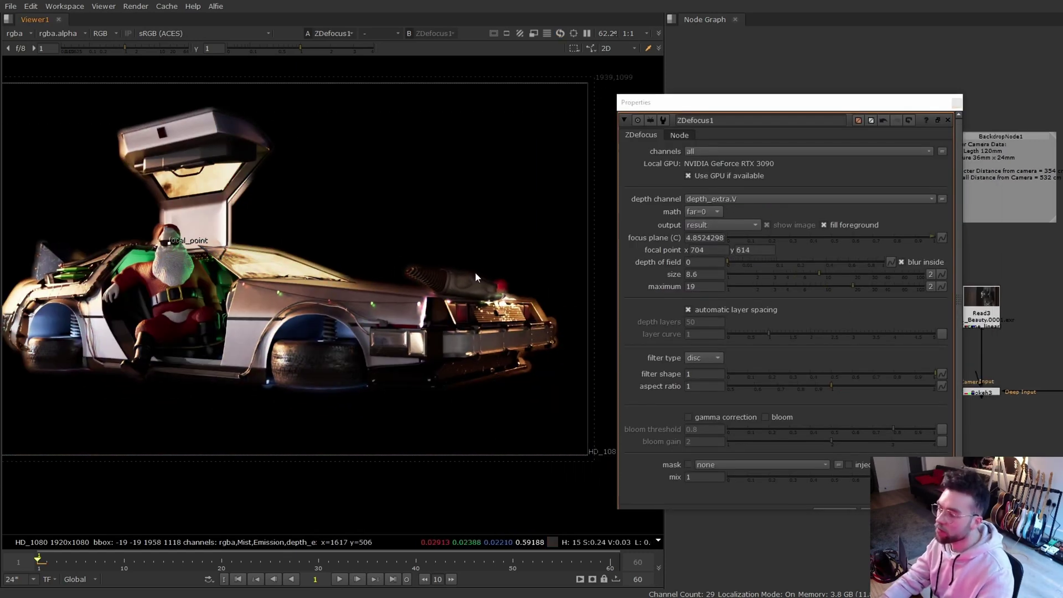
Step: Examine the defocused edges around the car's front end and close the ZDefocus properties
scroll(475, 271, up, 1)
scroll(418, 262, up, 1)
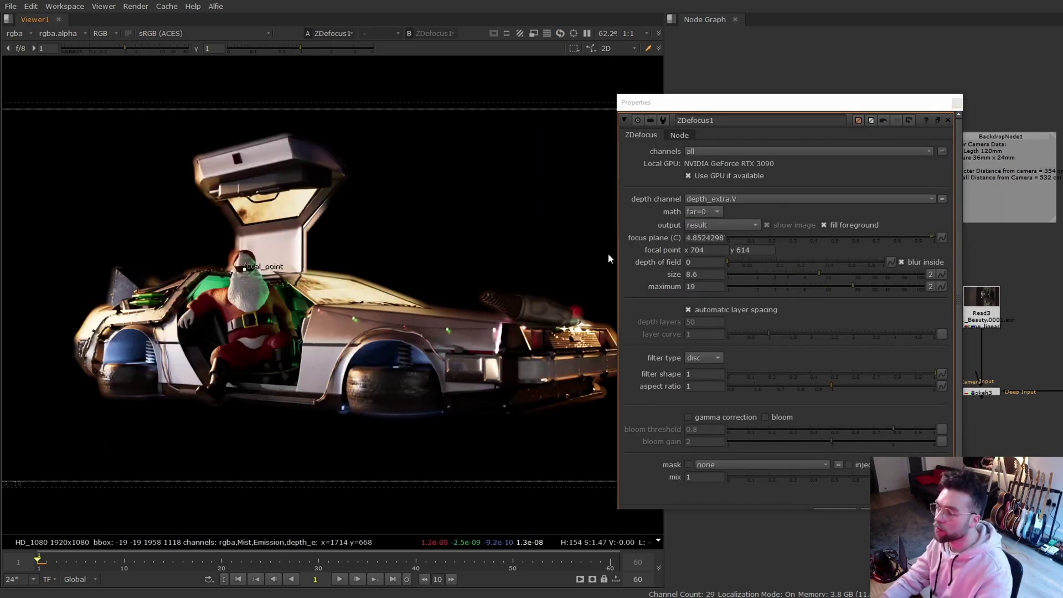
scroll(542, 307, up, 3)
scroll(503, 291, down, 2)
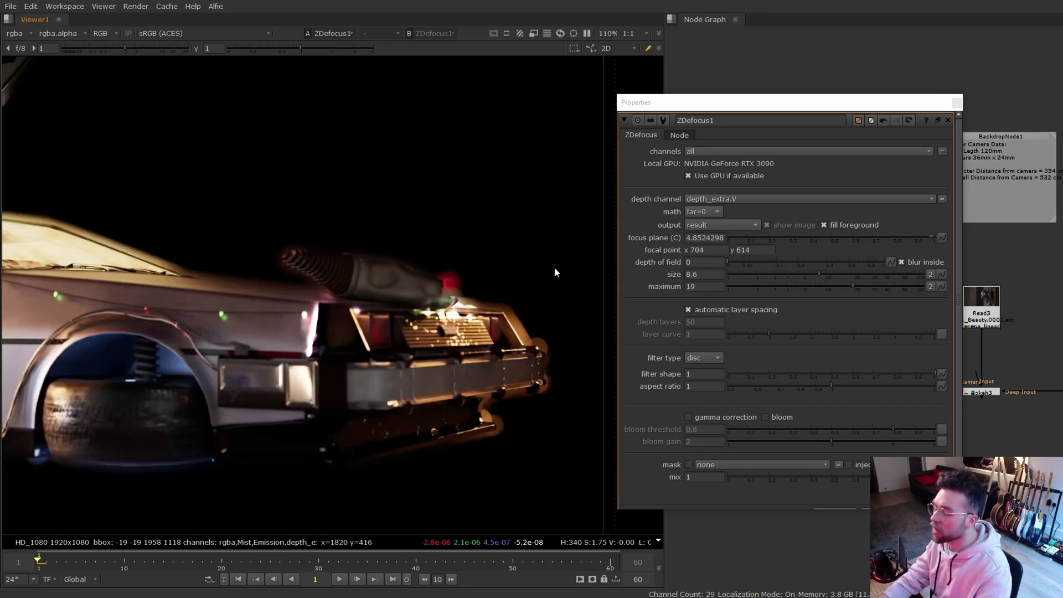
scroll(542, 327, up, 4)
click(956, 103)
Step: Toggle the ZDefocus node off and on to compare the car's edges, and refit the whole image
scroll(549, 344, down, 1)
key(d)
scroll(551, 346, down, 1)
key(d)
middle_drag(208, 270, 418, 300)
middle_drag(186, 233, 510, 289)
key(f)
scroll(815, 376, up, 2)
scroll(854, 293, down, 2)
Step: View the Read3 beauty render feeding the Bokeh3 node
middle_drag(854, 304, 726, 325)
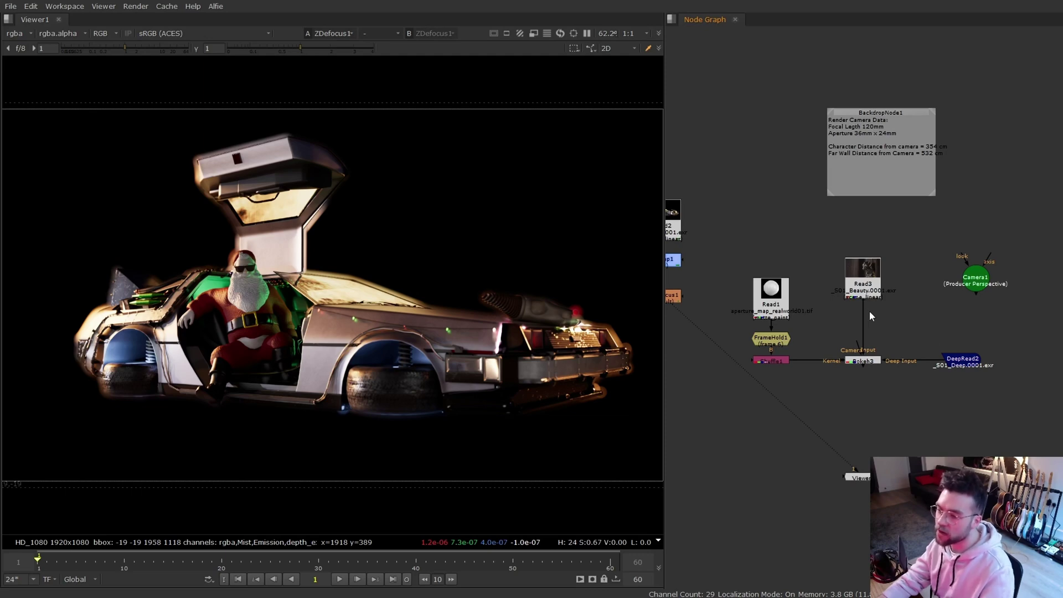
middle_drag(916, 314, 885, 310)
middle_drag(799, 334, 865, 378)
scroll(865, 377, down, 1)
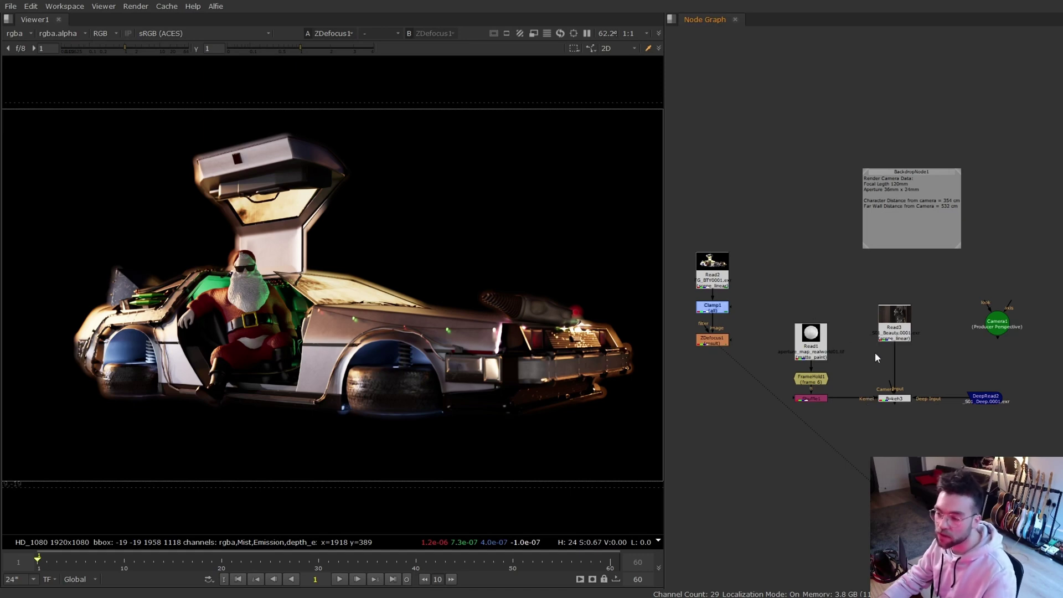
scroll(857, 333, up, 3)
drag(803, 282, 916, 379)
key(1)
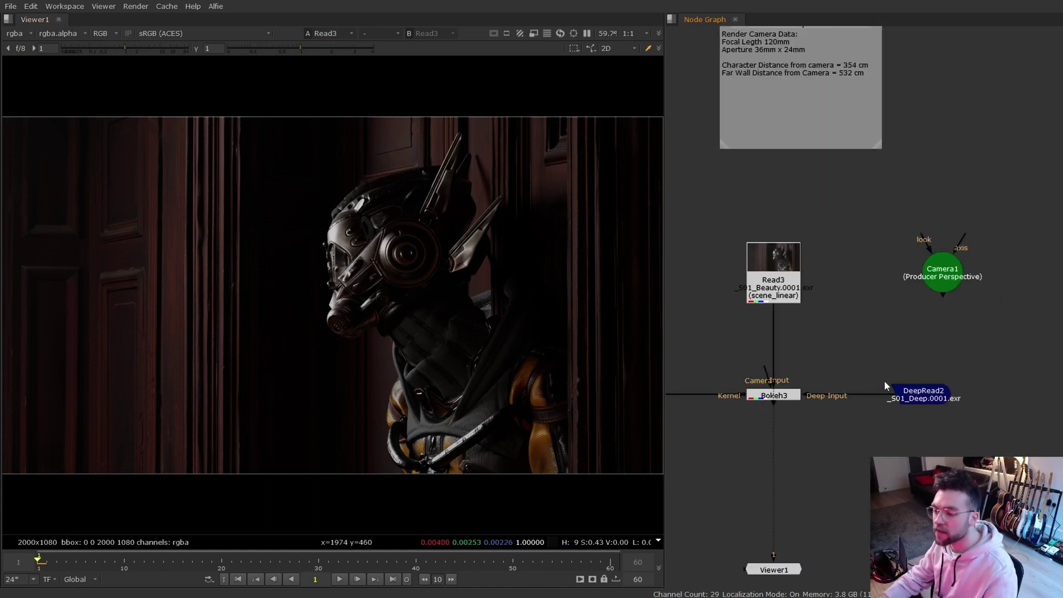
Step: Browse the available deep nodes in the node search without adding one
drag(849, 363, 1004, 425)
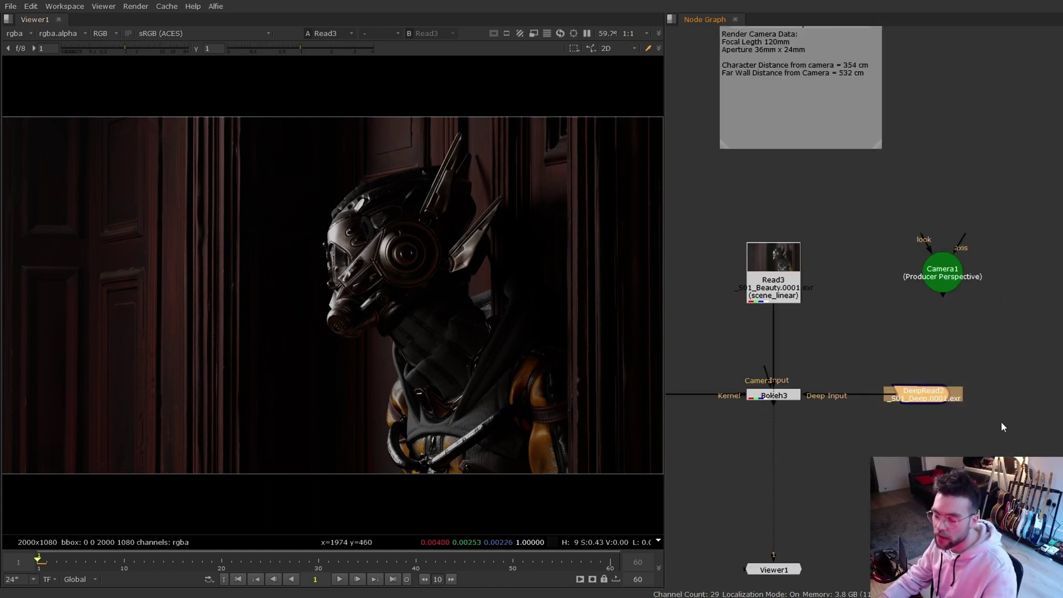
middle_drag(1006, 429, 869, 376)
click(934, 346)
key(Tab)
text(deep)
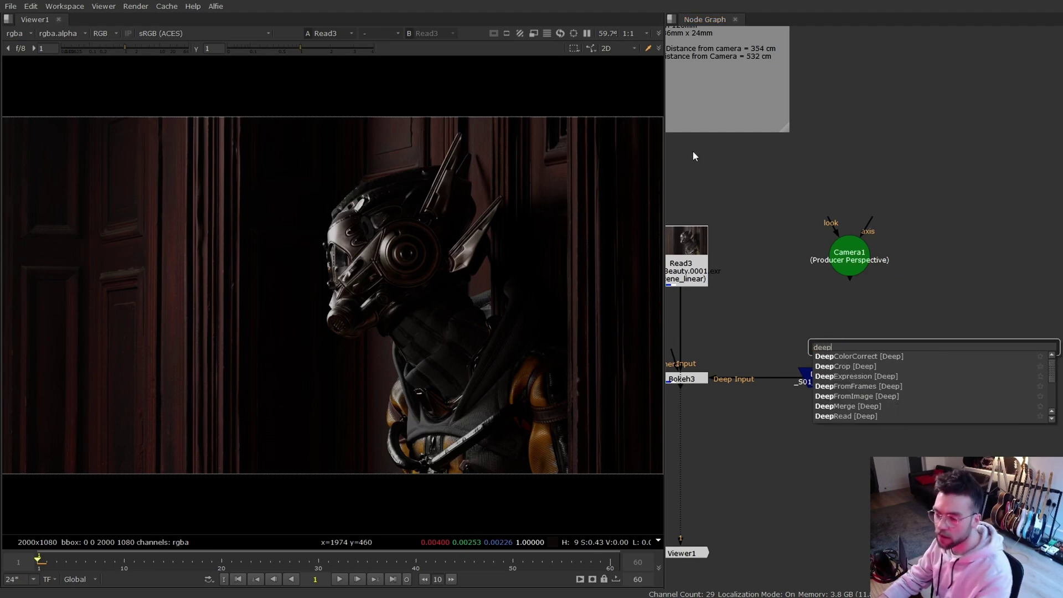
key(Down)
key(Down)
key(Down)
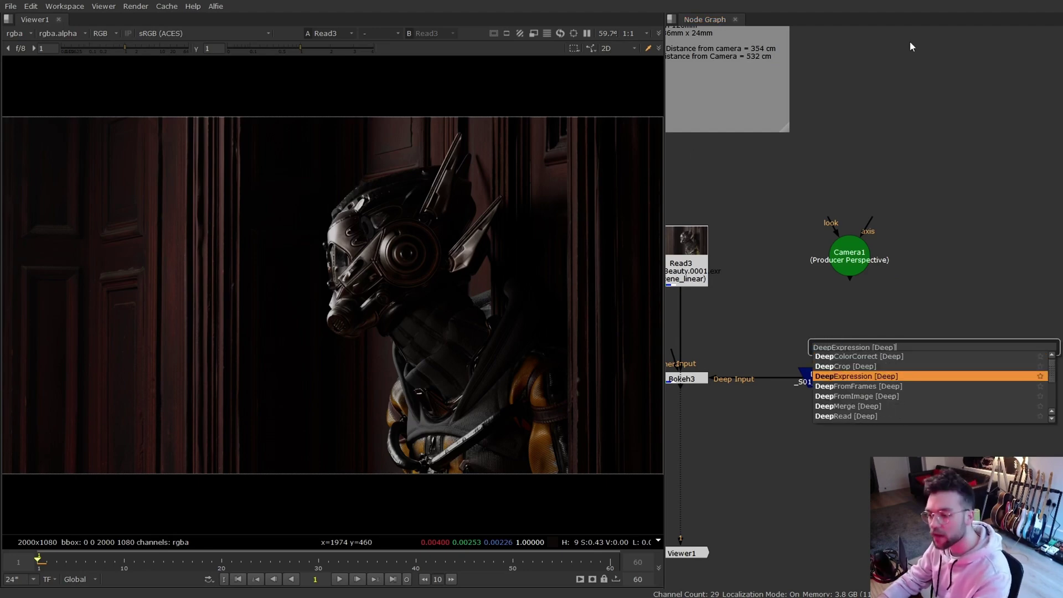
key(Down)
key(Down)
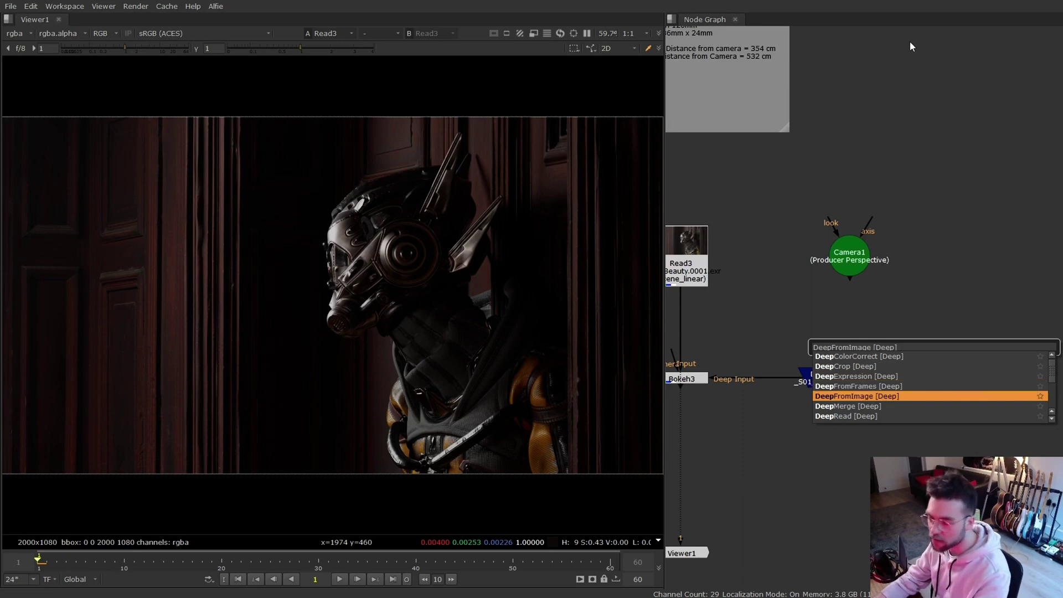
click(907, 296)
Step: Add a DeepRead node that loads the _S01_Deep.####.exr sequence from D:/Bokeh Tutorial/sh002/Blender/Renders/Deep_Render/
scroll(930, 423, down, 3)
key(Tab)
text(deepre)
click(769, 446)
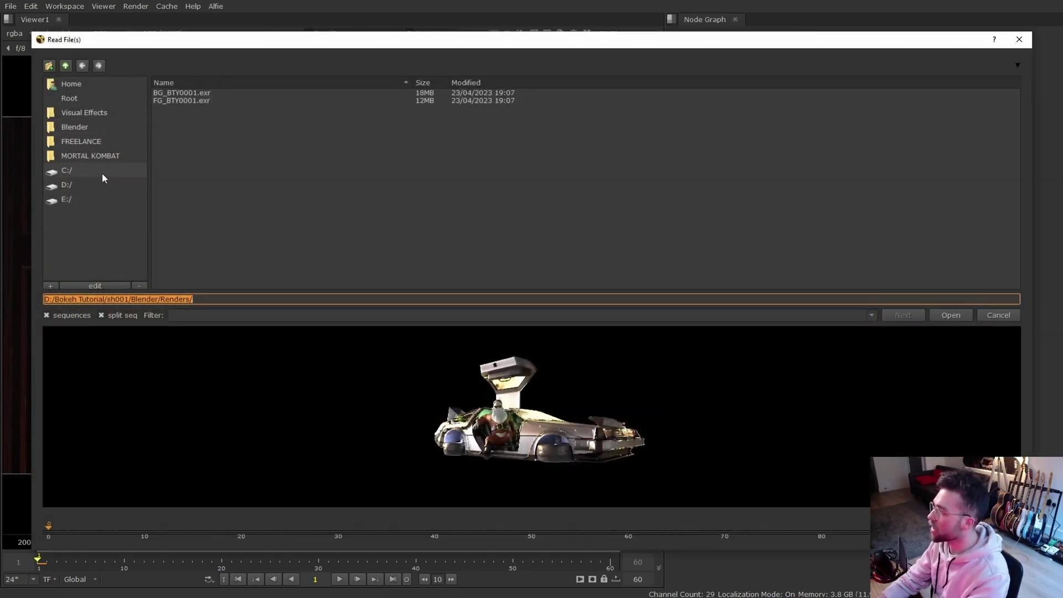
click(89, 183)
double_click(218, 108)
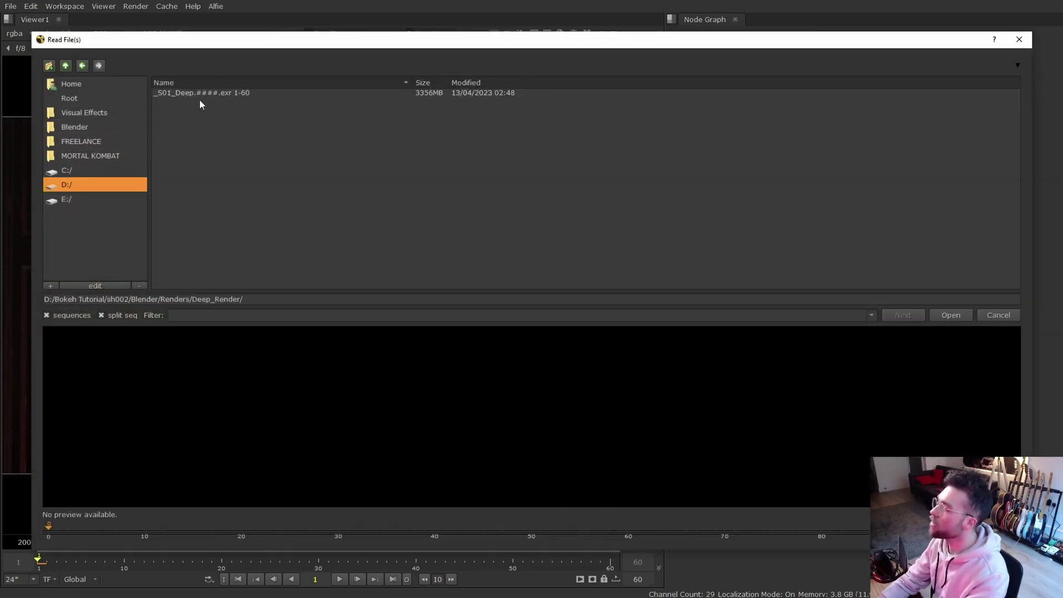
double_click(194, 93)
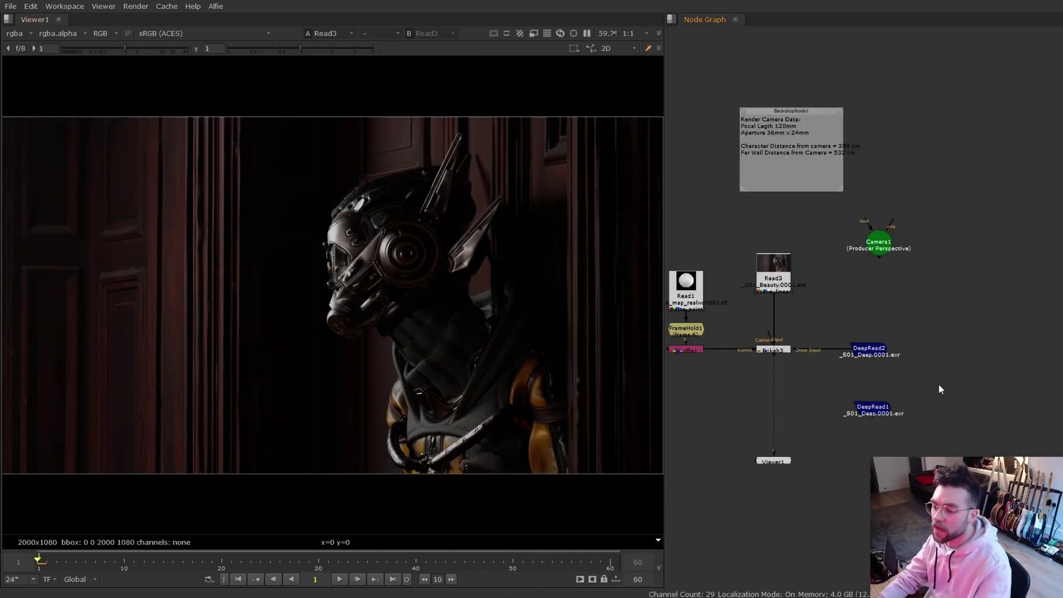
Step: View the DeepRead1 node's deep layer with the viewer gain at 0.015 and gamma at 0
click(877, 409)
key(1)
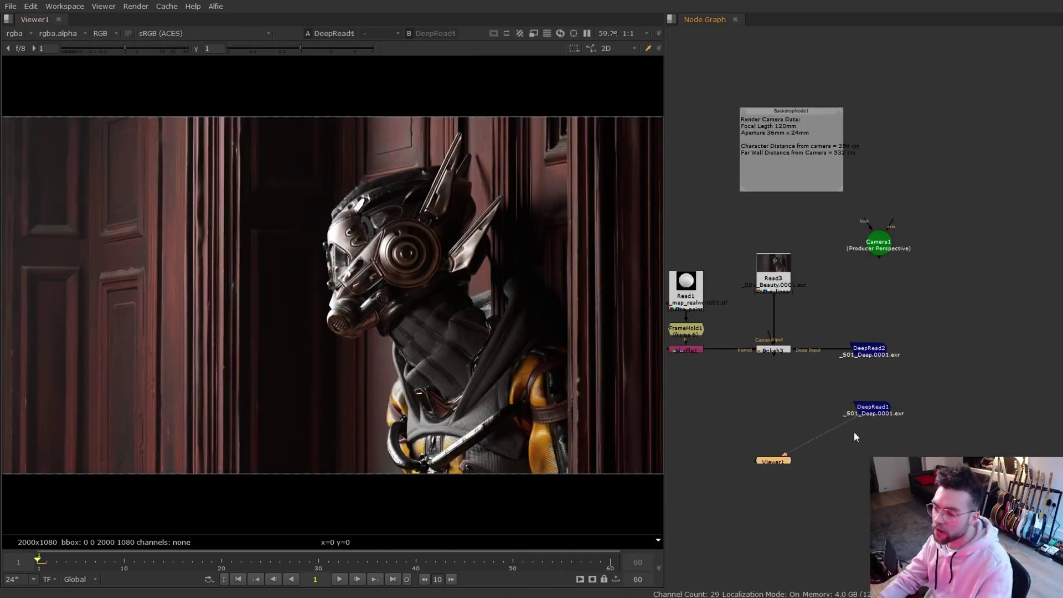
click(24, 33)
click(43, 92)
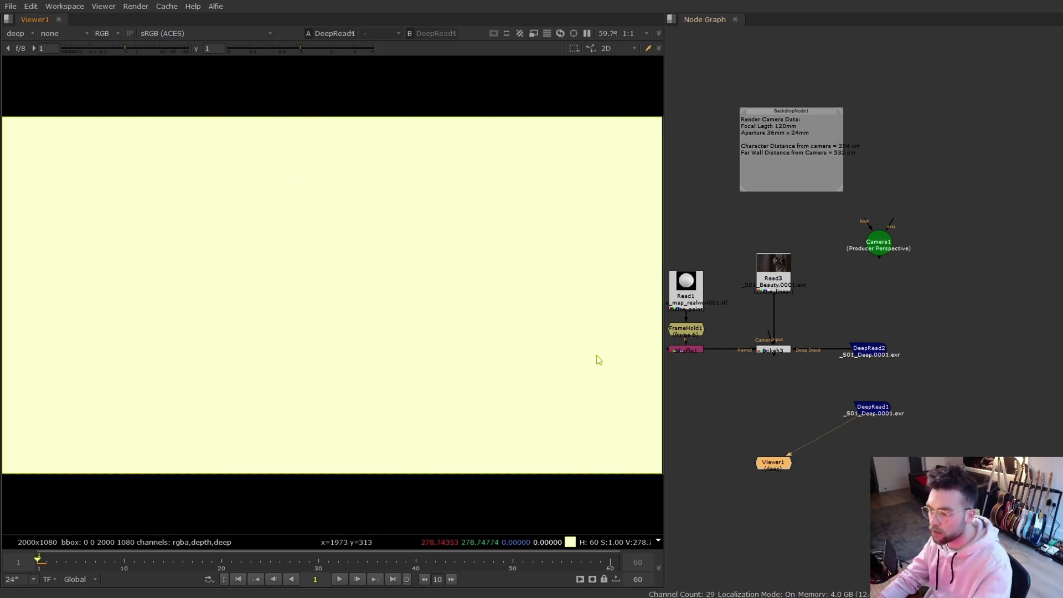
drag(117, 48, 56, 52)
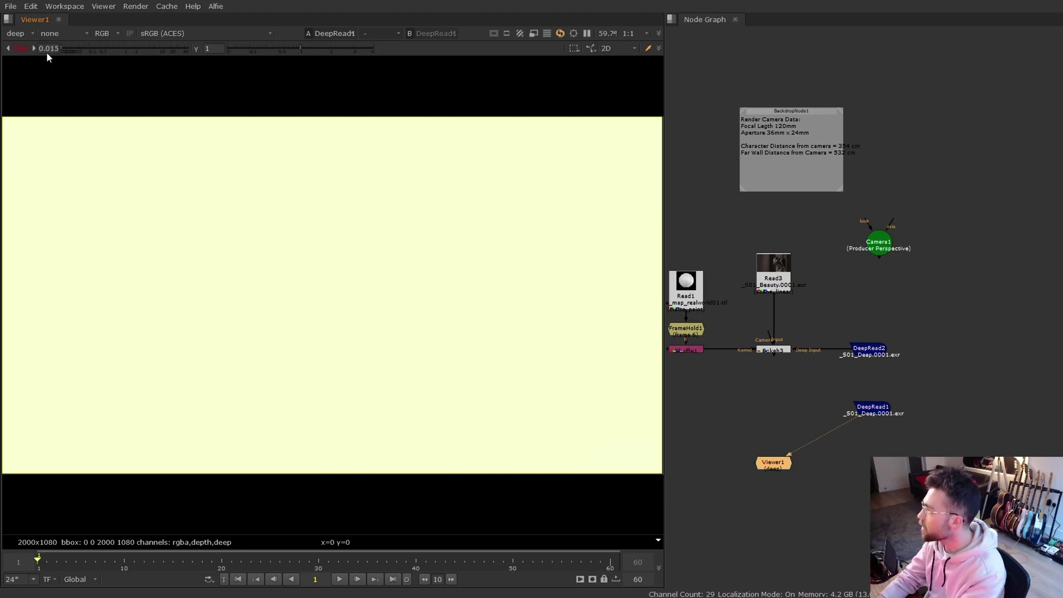
drag(291, 48, 219, 50)
Step: Sample the deep values on the character's head and on the wall behind it
scroll(377, 244, up, 2)
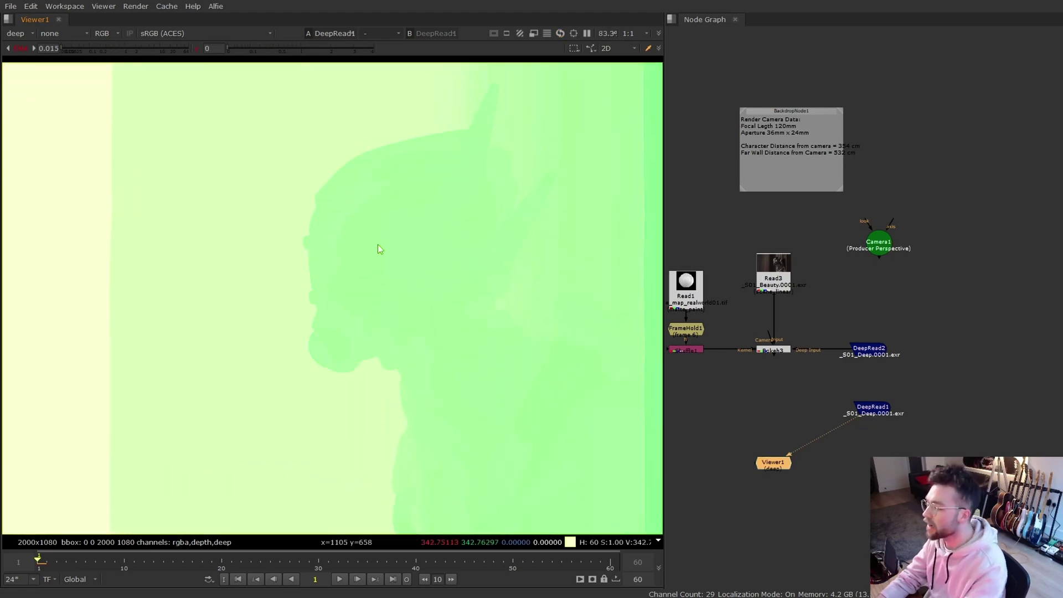
scroll(219, 253, up, 1)
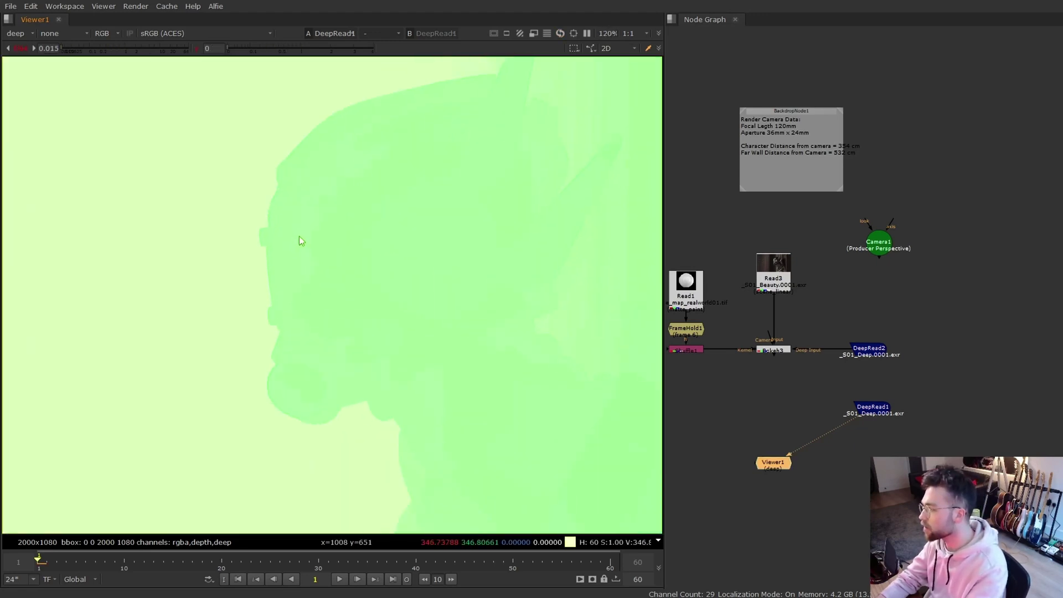
scroll(211, 265, up, 1)
middle_drag(366, 242, 398, 268)
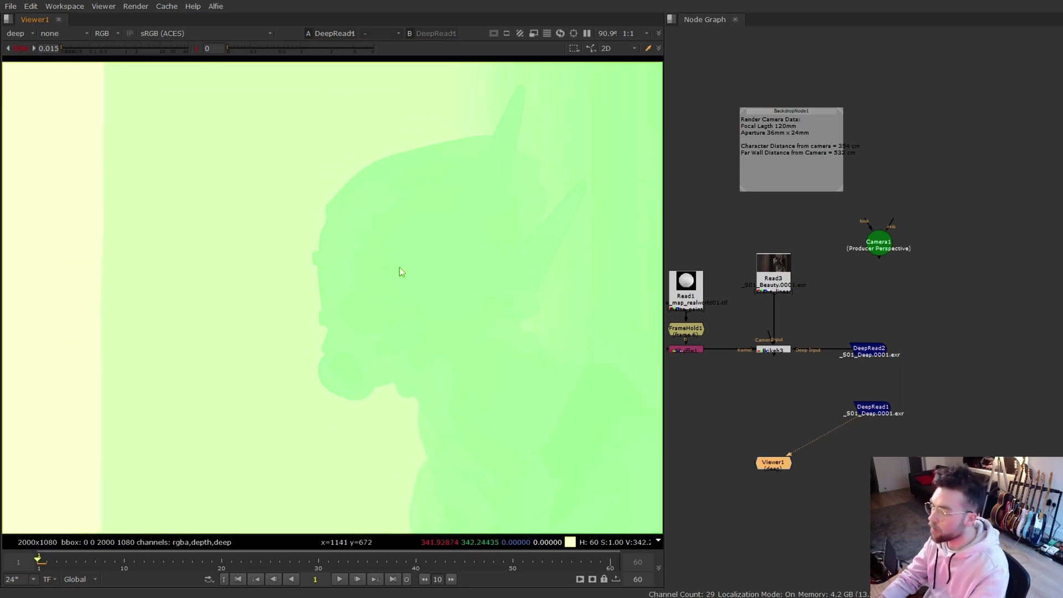
ctrl+click(340, 214)
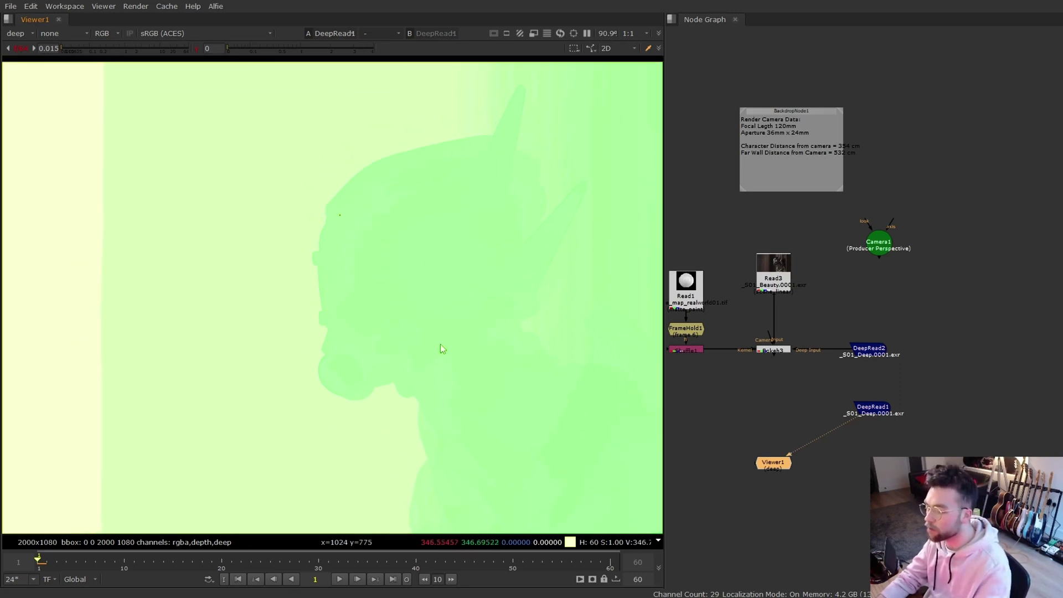
ctrl+click(247, 258)
ctrl+click(345, 233)
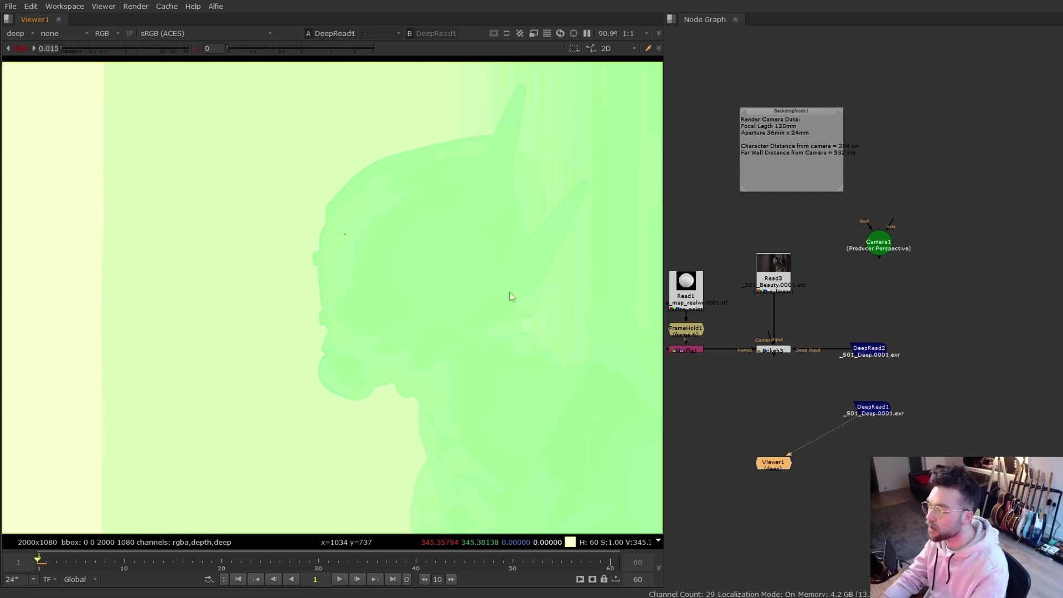
Step: Switch the viewer back to the rgba layer, refit the image and reset the gain and gamma
click(16, 33)
mouse_move(43, 74)
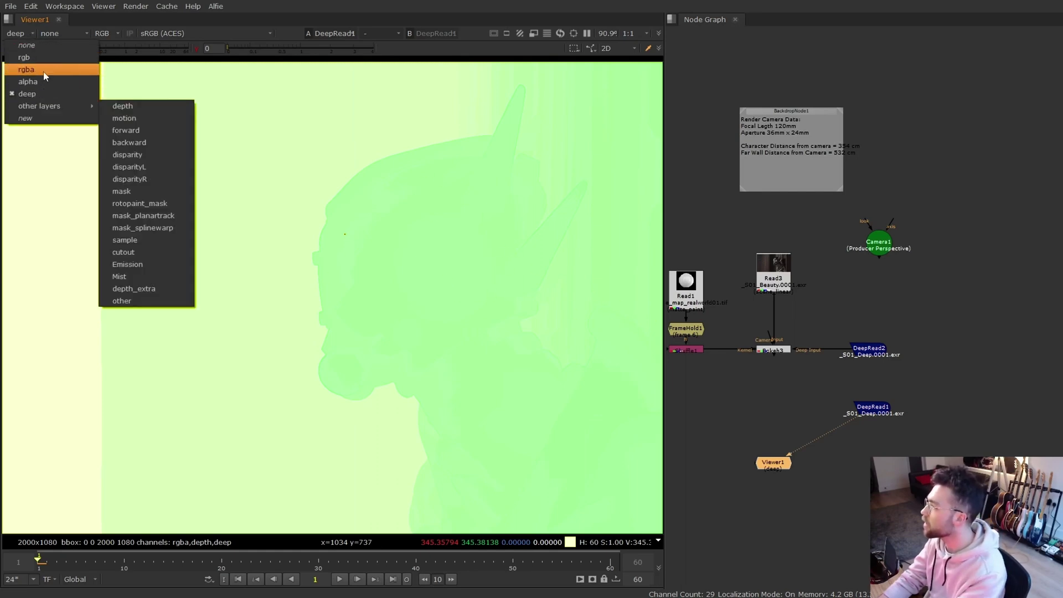
click(124, 128)
key(f)
click(196, 48)
click(21, 48)
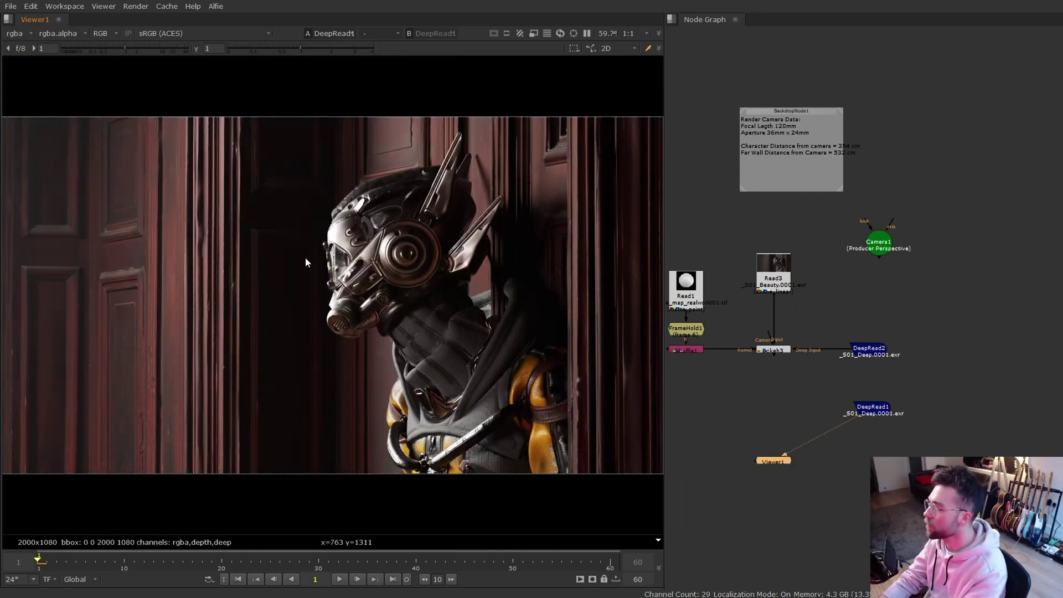
Step: Add a DeepToPoints node connected to DeepRead1 and Camera1
middle_drag(962, 428, 933, 410)
click(933, 410)
key(Tab)
text(deeptop)
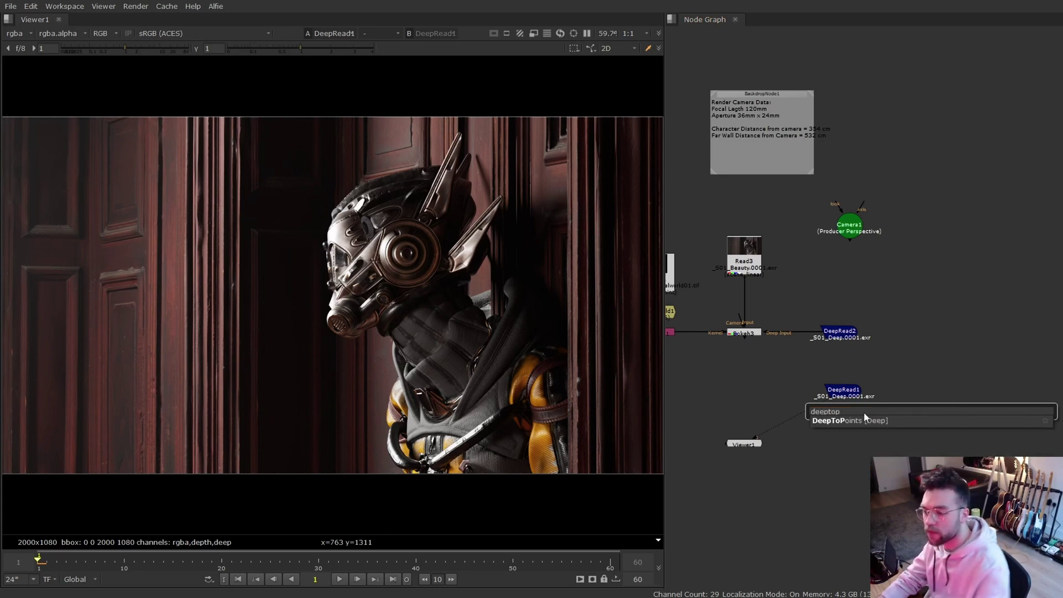
key(Return)
drag(941, 397, 941, 312)
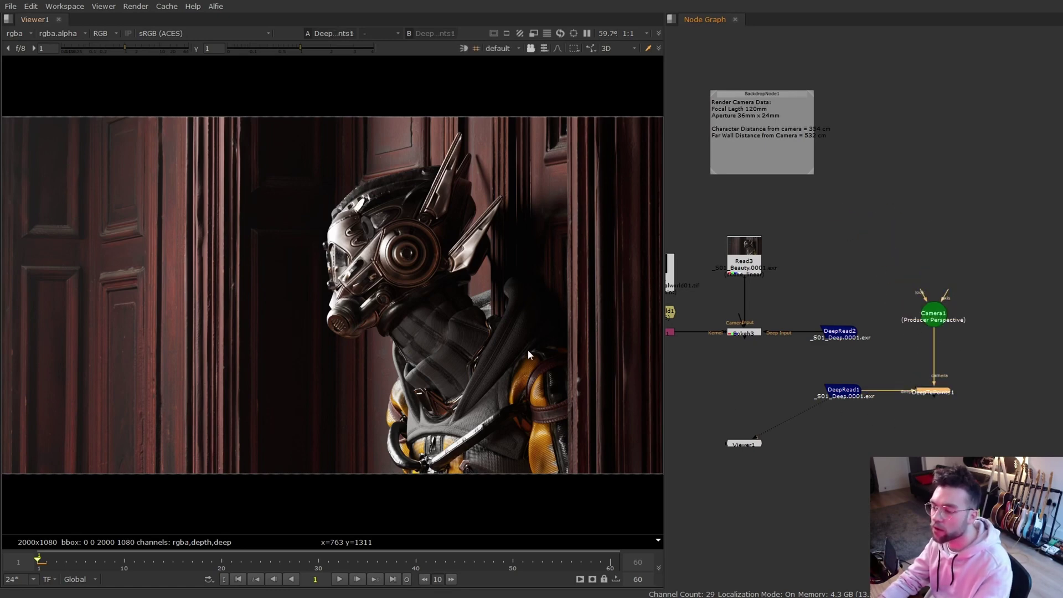
Step: View the DeepToPoints output in 3D and examine the character and wall point cloud from several angles
key(1)
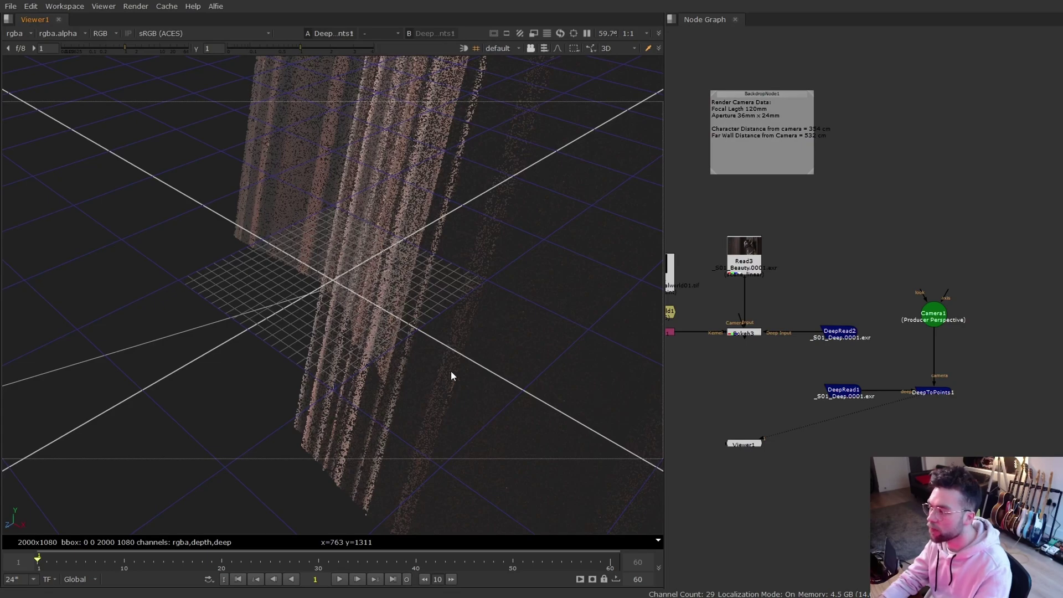
key(f)
ctrl+drag(280, 320, 566, 322)
scroll(416, 269, up, 5)
scroll(378, 296, down, 3)
ctrl+drag(432, 302, 388, 260)
scroll(411, 274, up, 5)
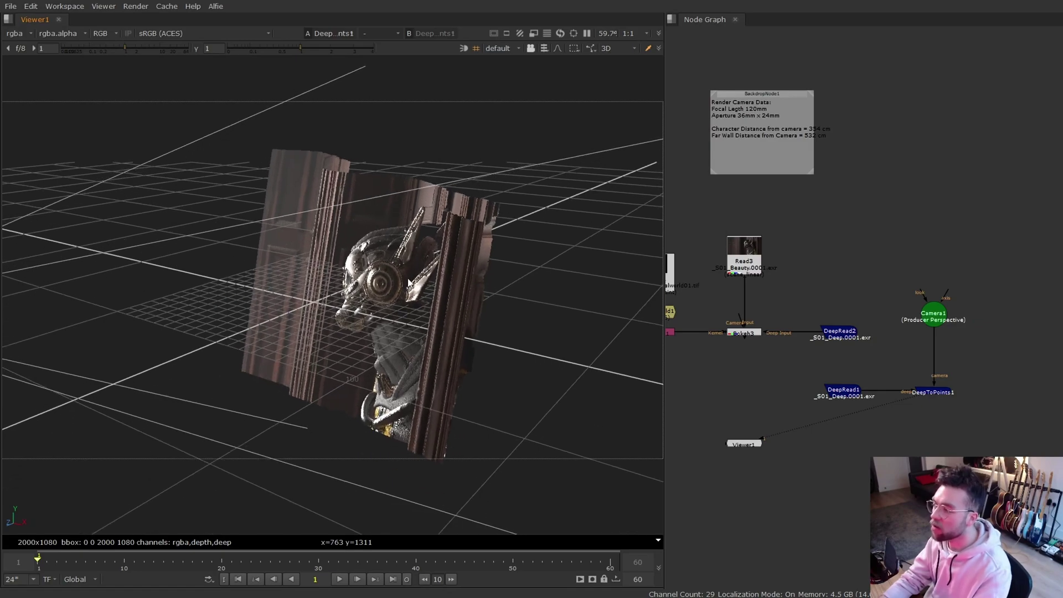
alt+drag(465, 280, 390, 280)
scroll(404, 285, up, 1)
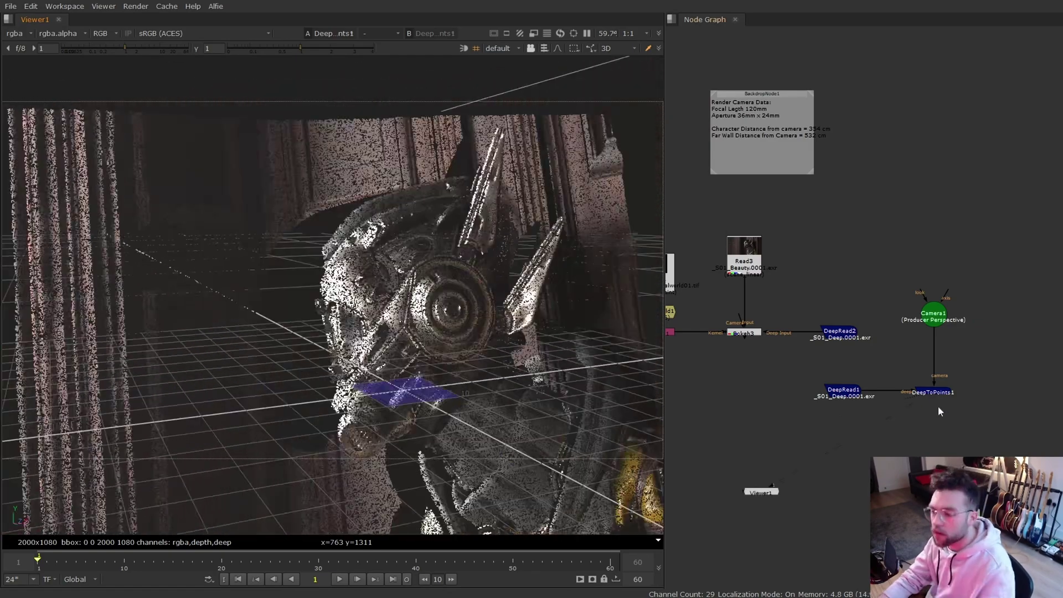
Step: Increase the point size of the DeepToPoints node and review the denser point cloud beside the camera
double_click(933, 392)
drag(629, 451, 533, 444)
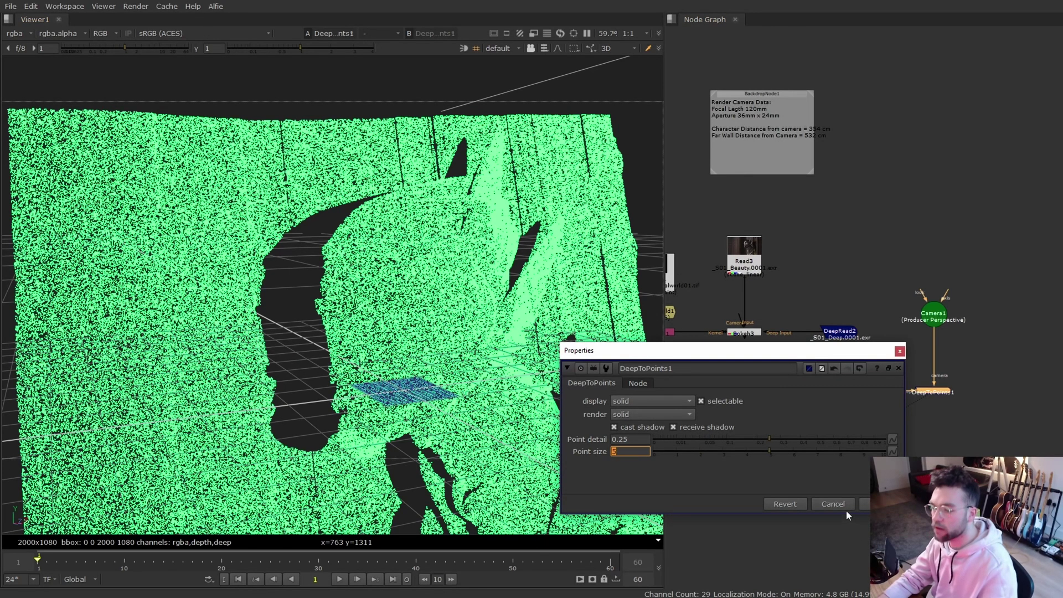
click(646, 289)
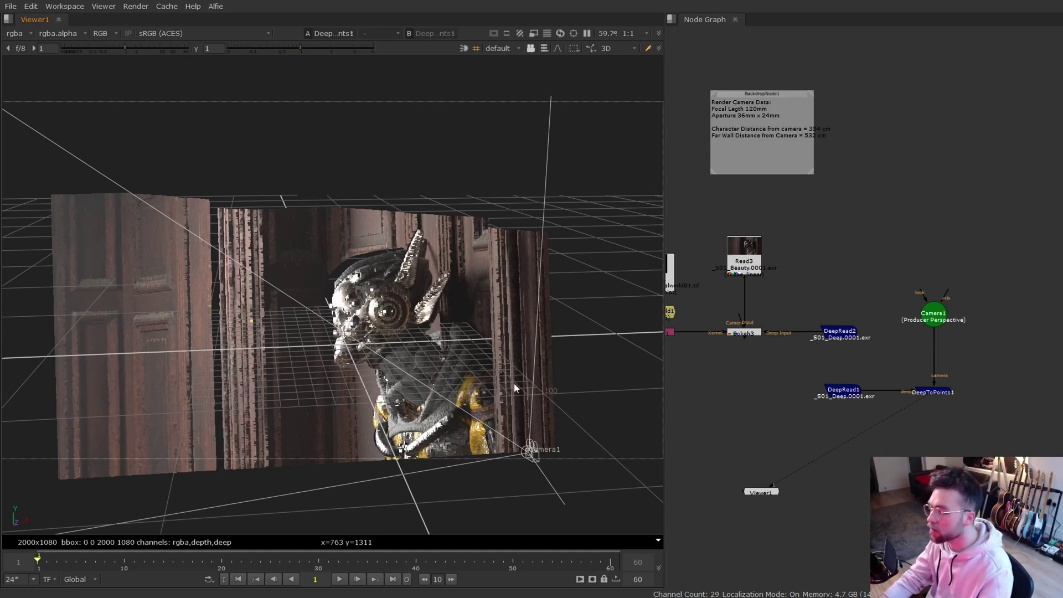
ctrl+drag(482, 385, 553, 364)
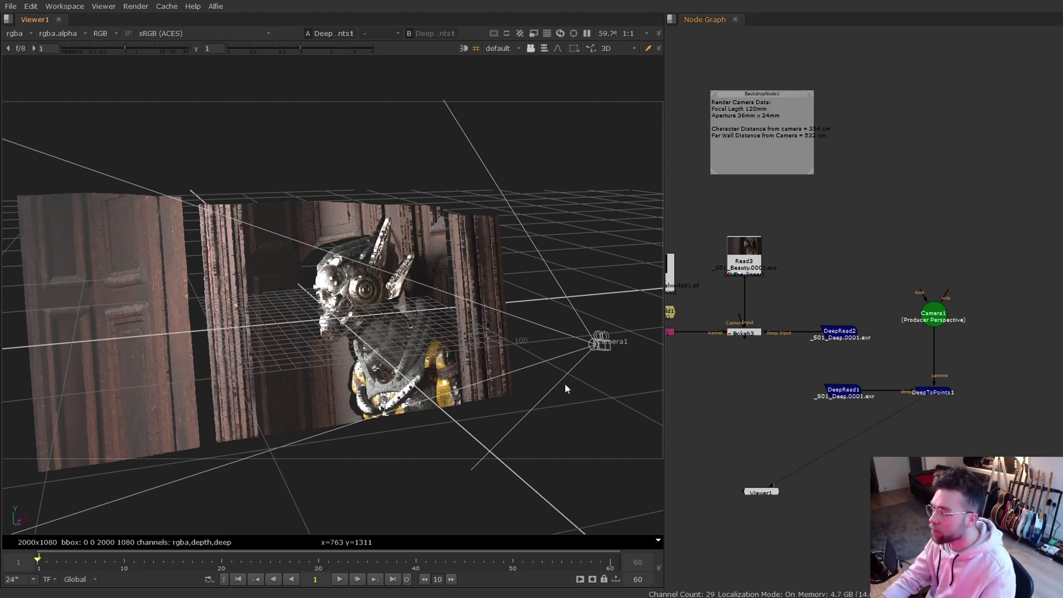
Step: Add a Card node with a uniform scale of 1000 to the 3D scene
key(Tab)
text(card)
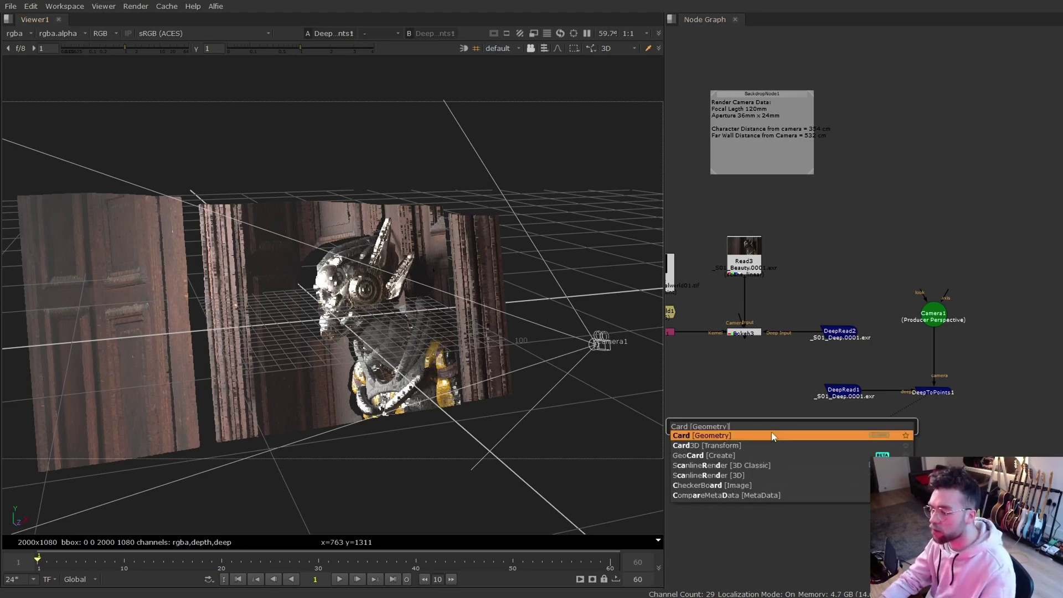
key(Return)
drag(673, 417, 625, 422)
text(1000)
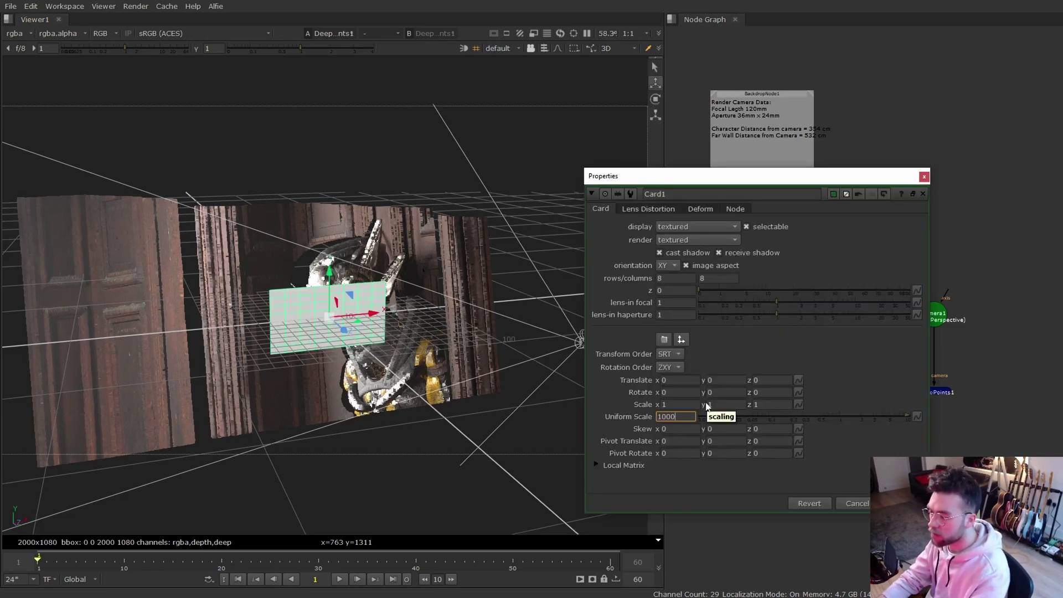
key(Return)
Step: Move the card back in Z to about -64 and inspect how it slices through the point cloud
drag(344, 330, 222, 161)
ctrl+drag(333, 238, 576, 282)
ctrl+alt+drag(300, 290, 300, 289)
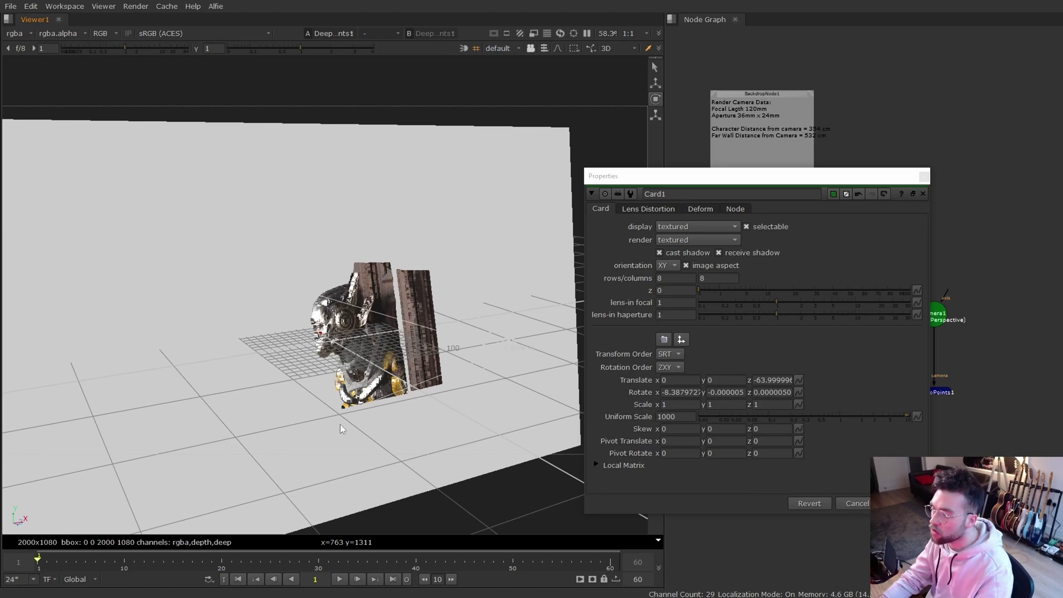
ctrl+drag(341, 425, 451, 406)
ctrl+drag(377, 346, 471, 453)
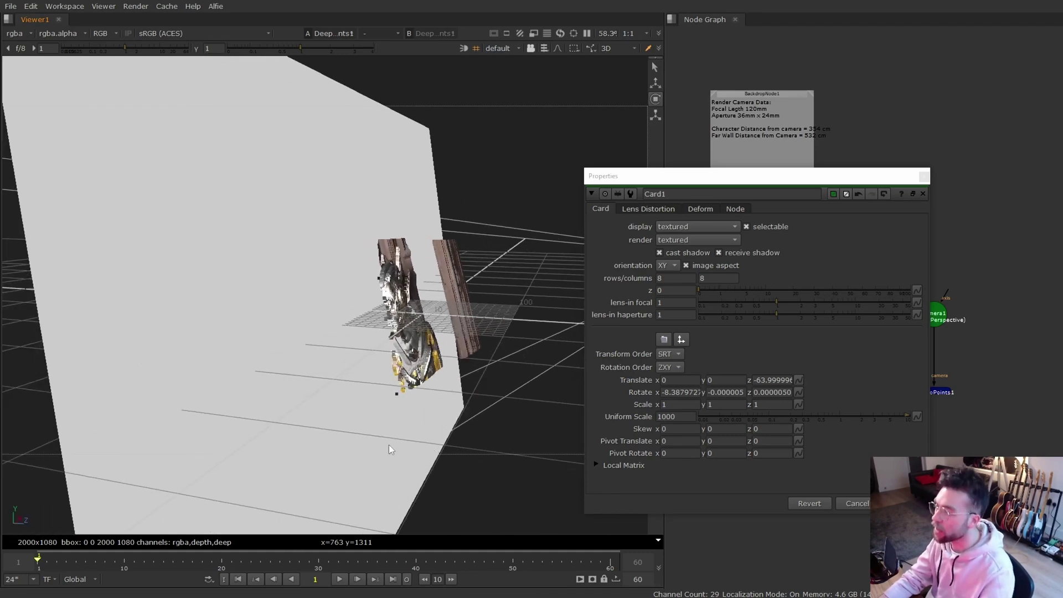
ctrl+drag(392, 441, 423, 449)
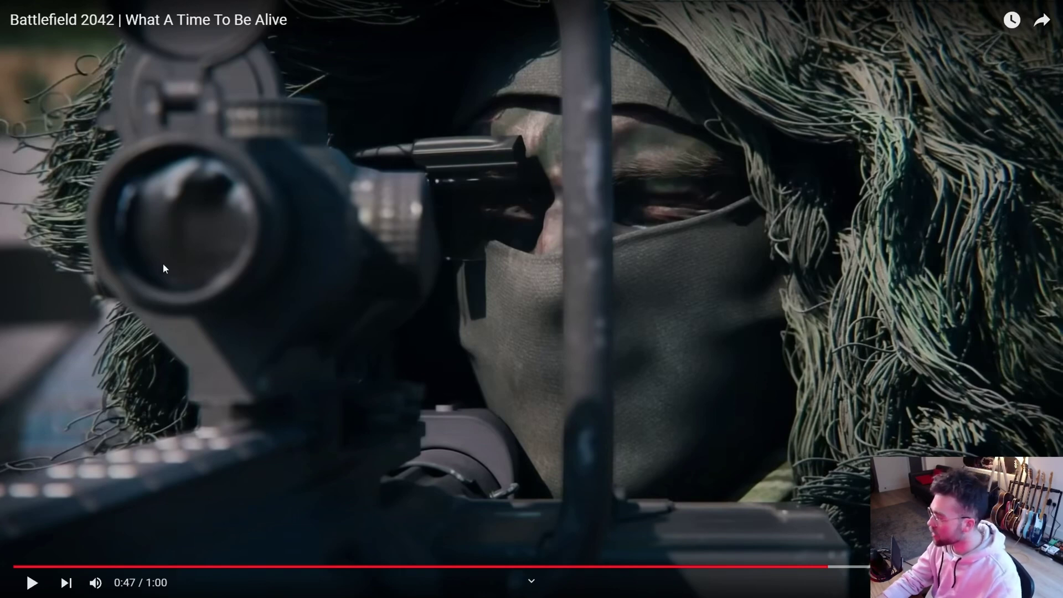
Step: In the Battlefield 2042 trailer on YouTube, step back frame by frame from 0:47 to the sharply focused rifle scope
click(817, 567)
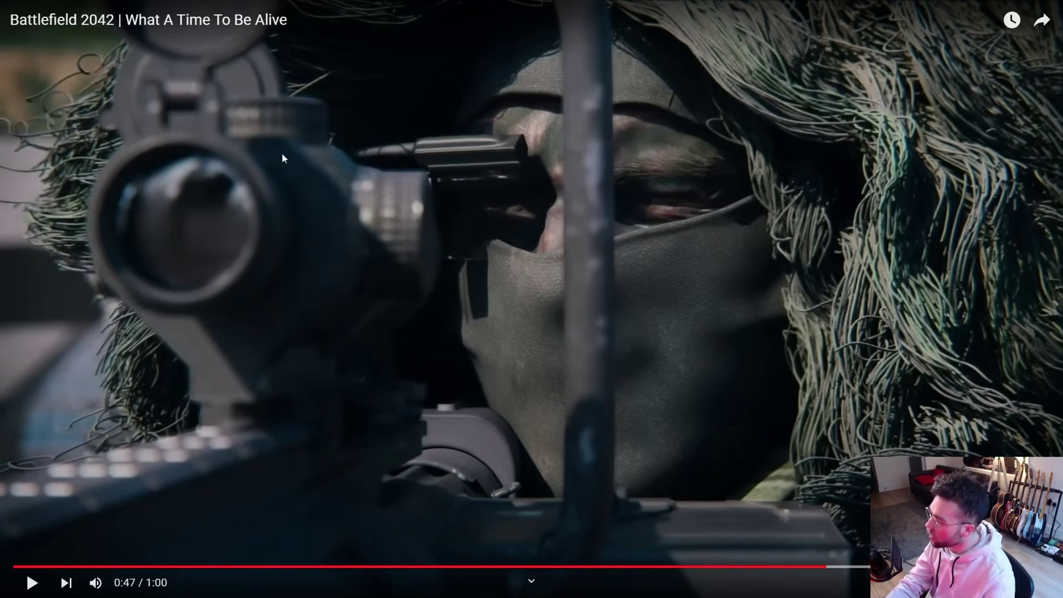
key(comma)
key(comma)
key(comma)
key(comma)
key(comma)
key(comma)
key(comma)
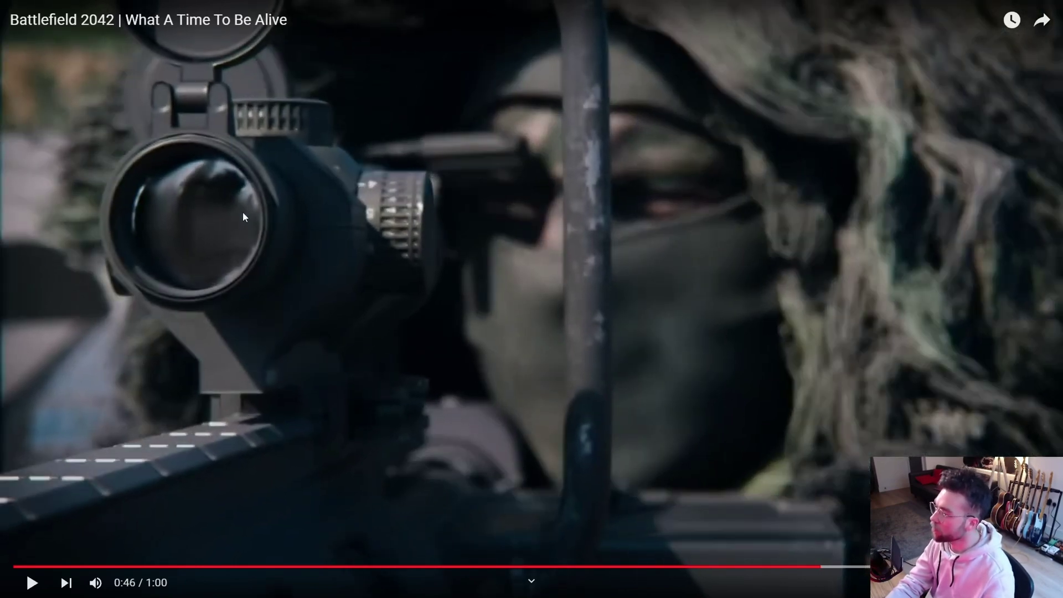
Step: Step the trailer forward frame by frame to study the focus shift from the scope to the masked face
key(period)
key(period)
key(period)
key(period)
key(period)
key(period)
key(period)
key(period)
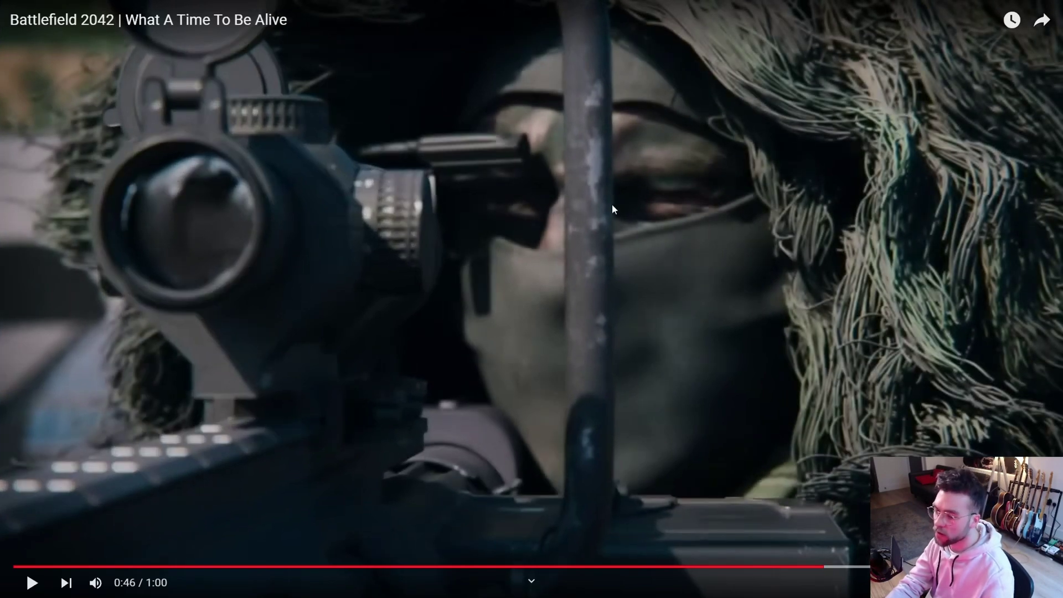
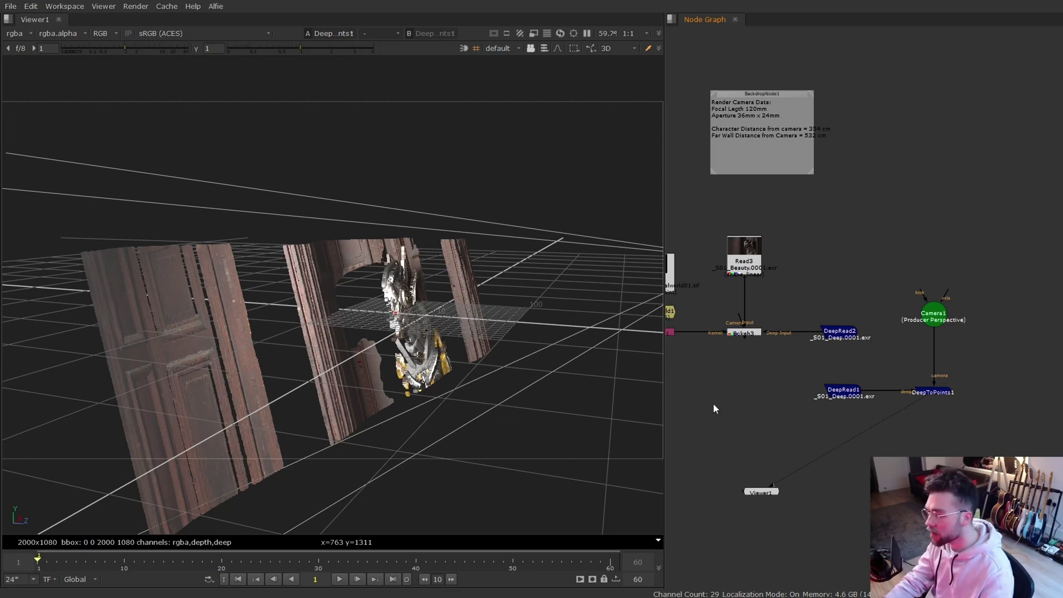
middle_drag(890, 372, 870, 366)
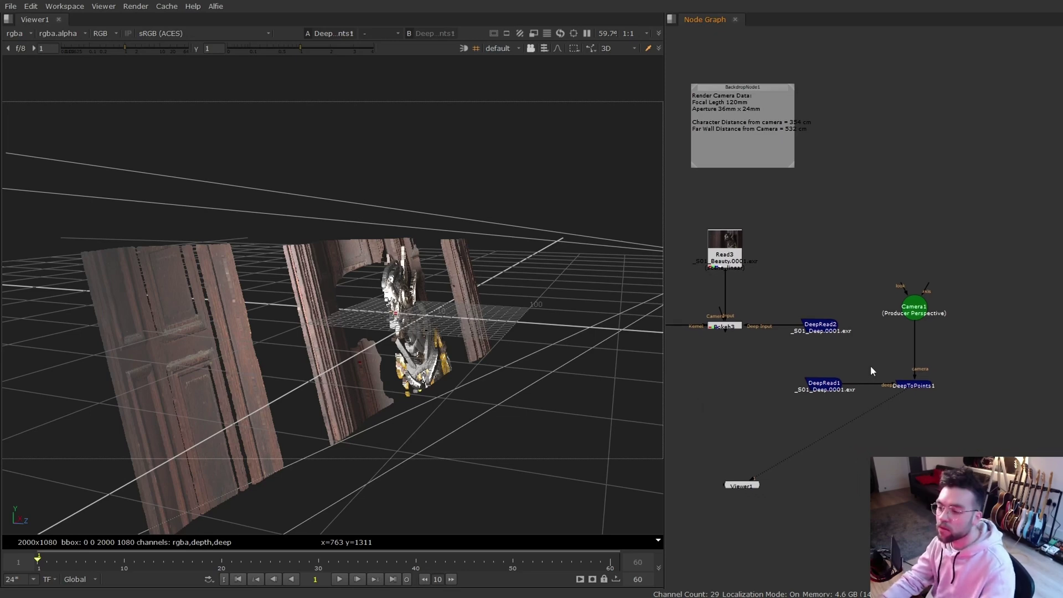
Step: View the Read3 beauty render and check which image sequence it loads, leaving the file unchanged
middle_drag(772, 323, 809, 329)
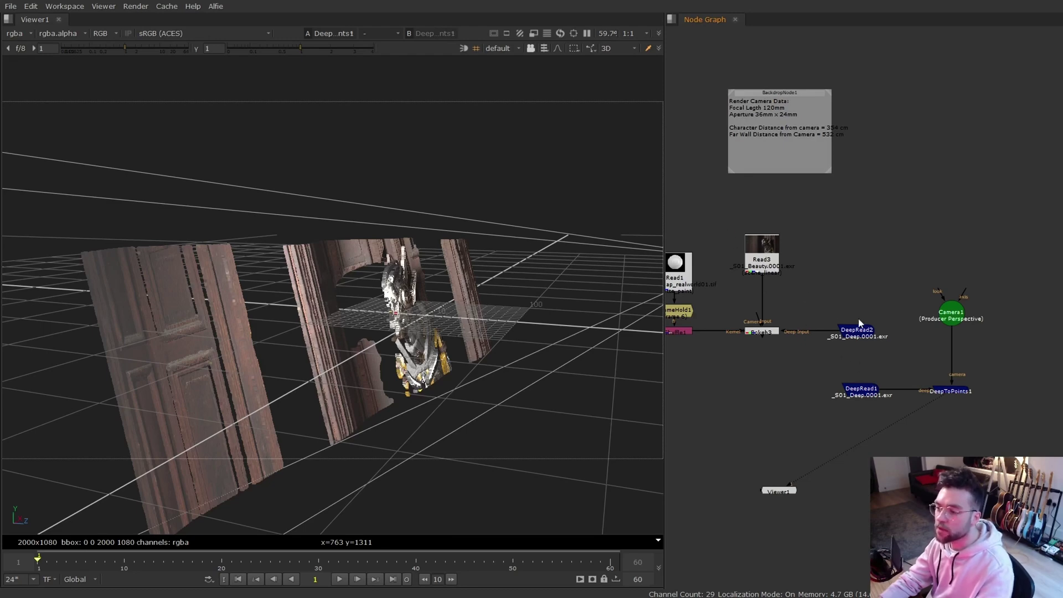
drag(733, 220, 836, 301)
key(1)
double_click(767, 269)
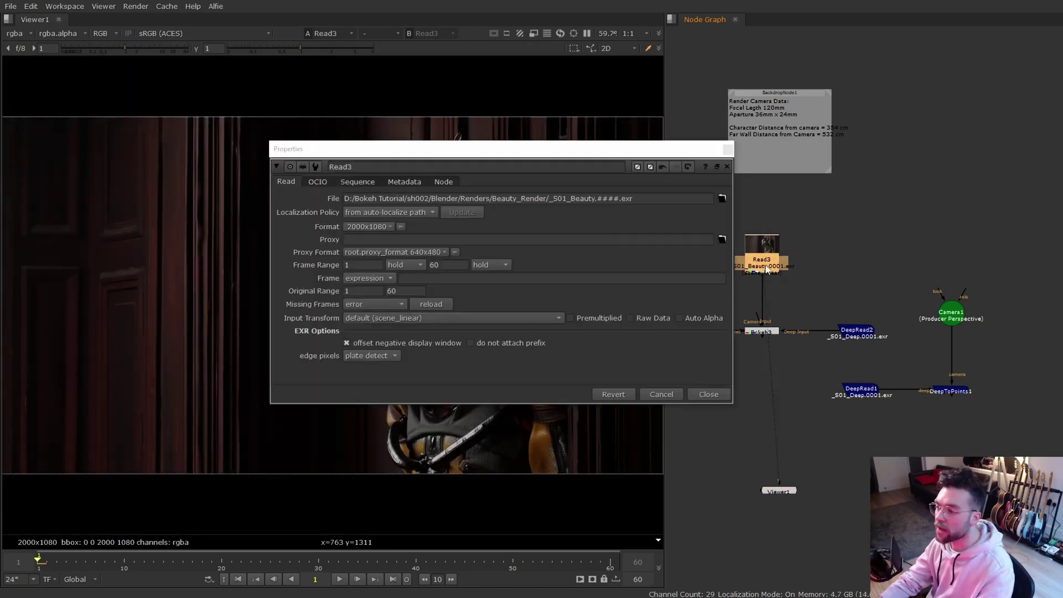
click(722, 198)
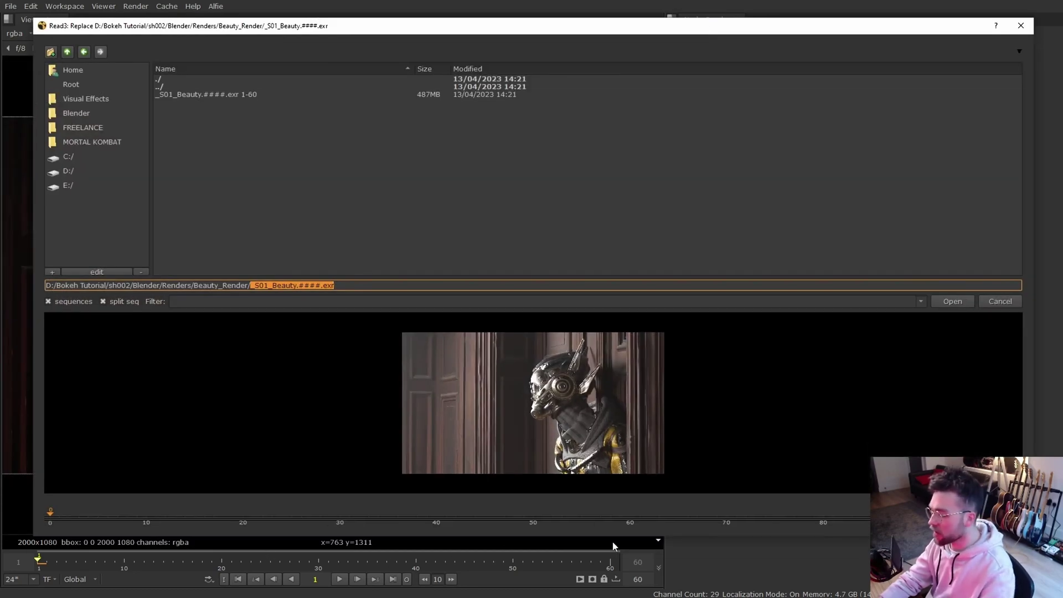
click(201, 94)
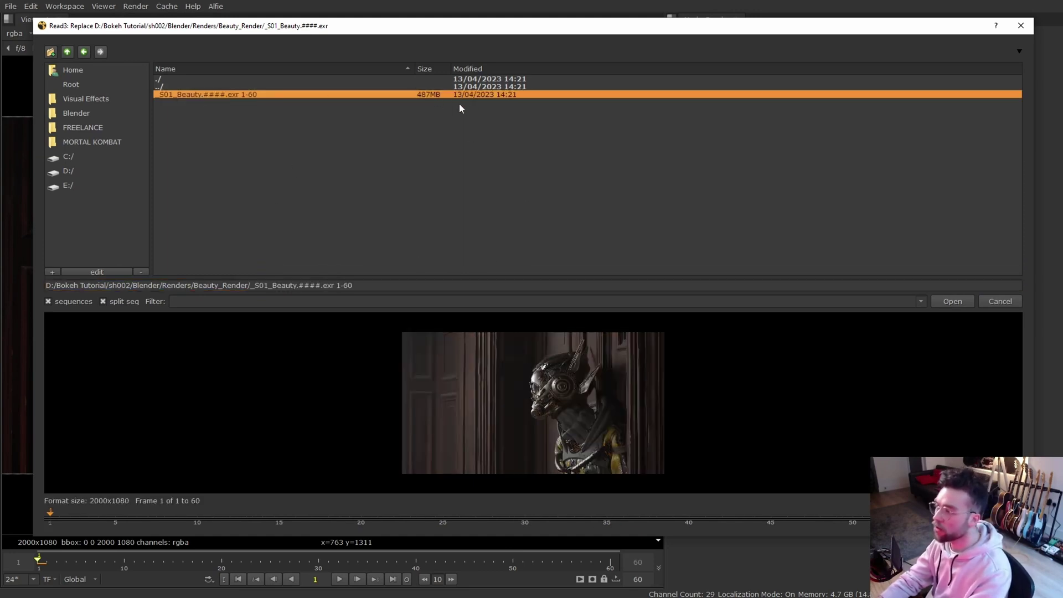
click(995, 304)
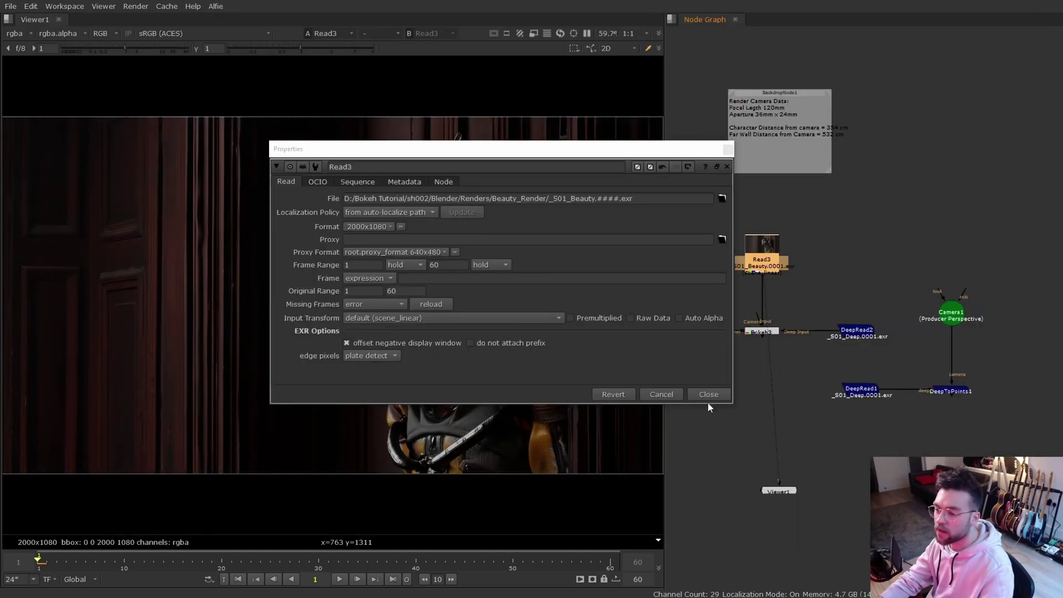
click(708, 396)
Step: View DeepRead2 and check the deep render sequence it loads, keeping its current file
click(852, 336)
key(1)
double_click(856, 334)
key(r)
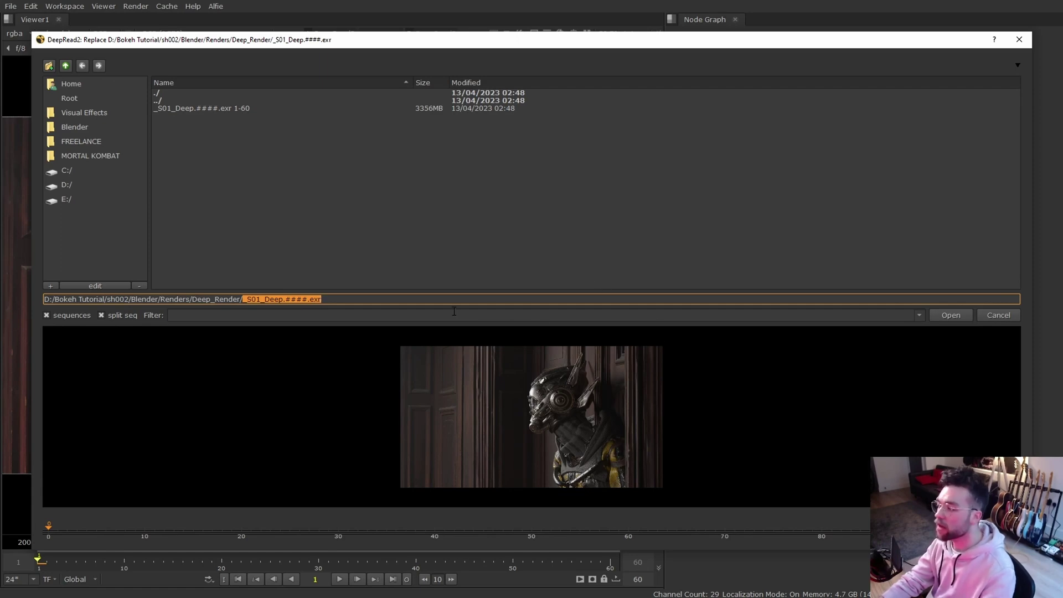
click(987, 315)
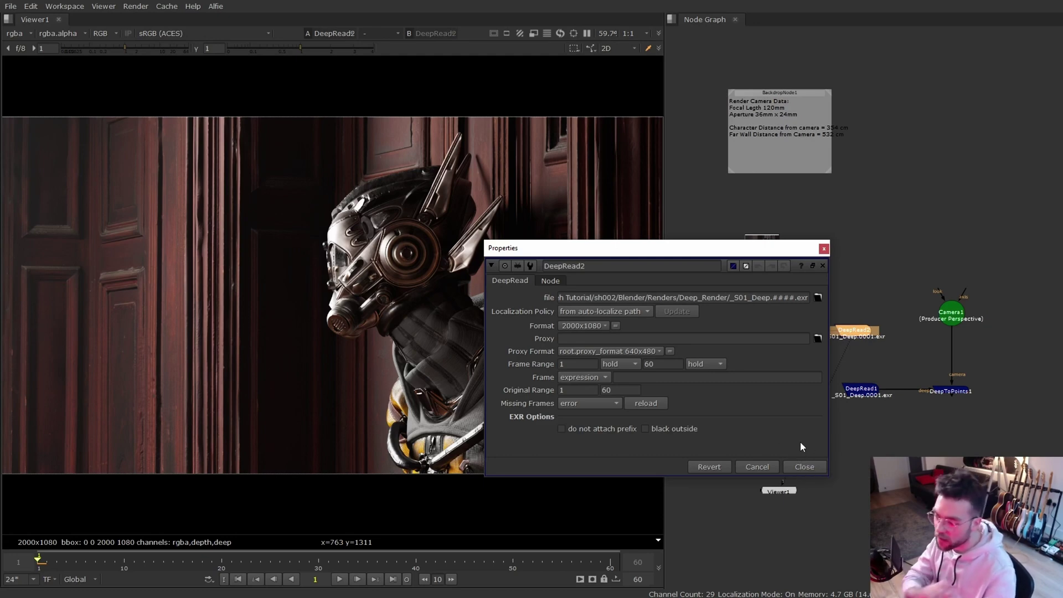
click(798, 462)
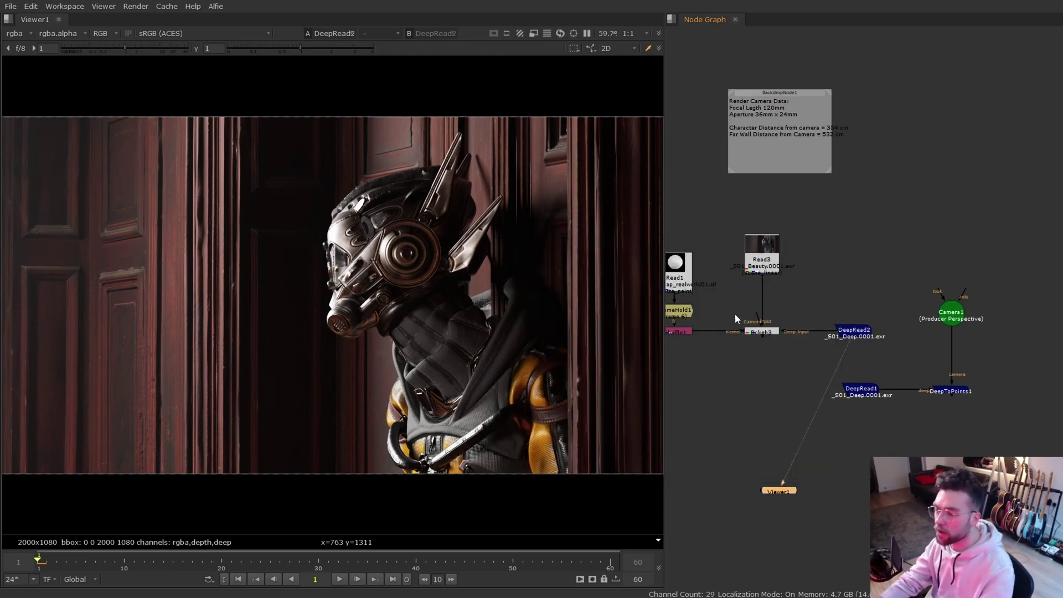
Step: View the Bokeh3 result and inspect its focal plane and front and back multiplier settings
click(761, 332)
key(1)
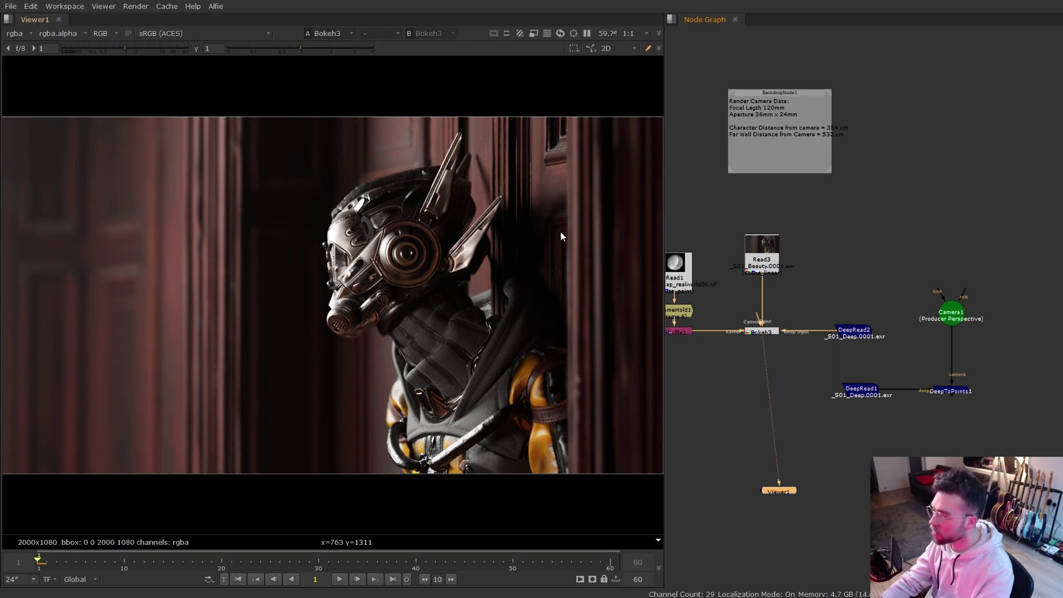
double_click(769, 332)
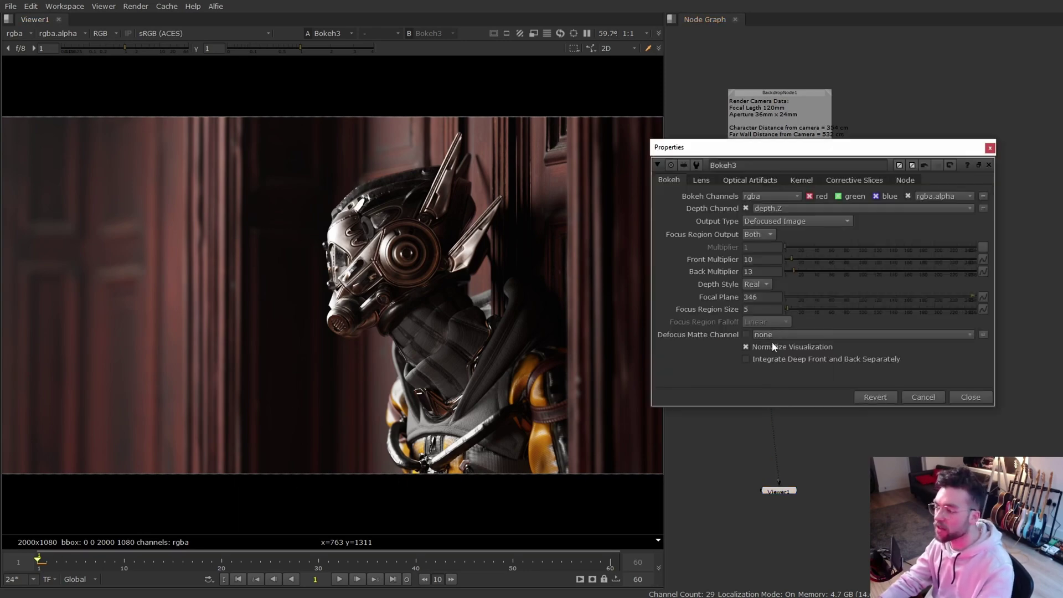
key(Tab)
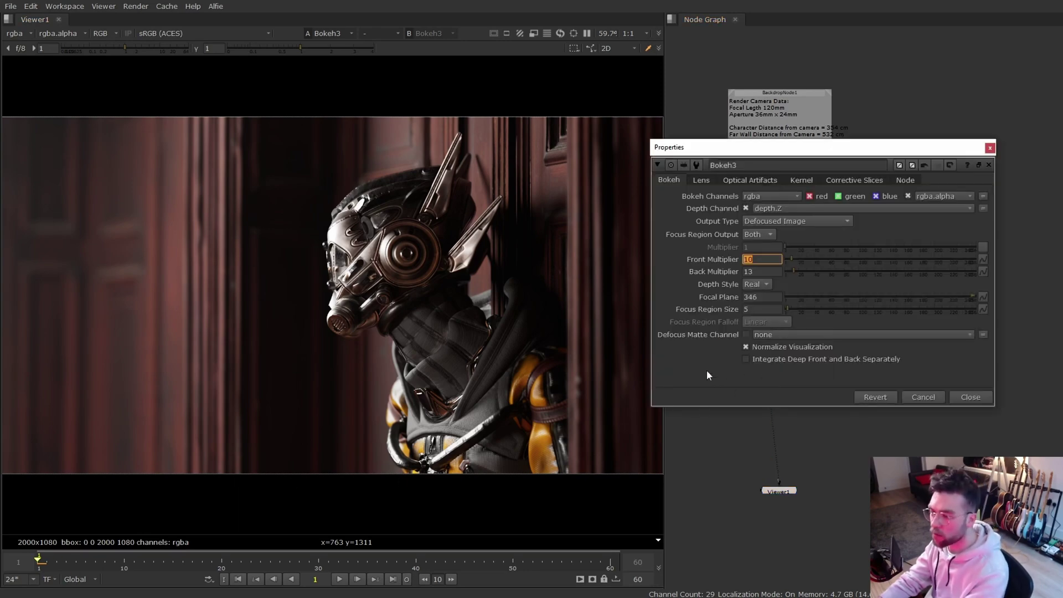
text(9)
key(Return)
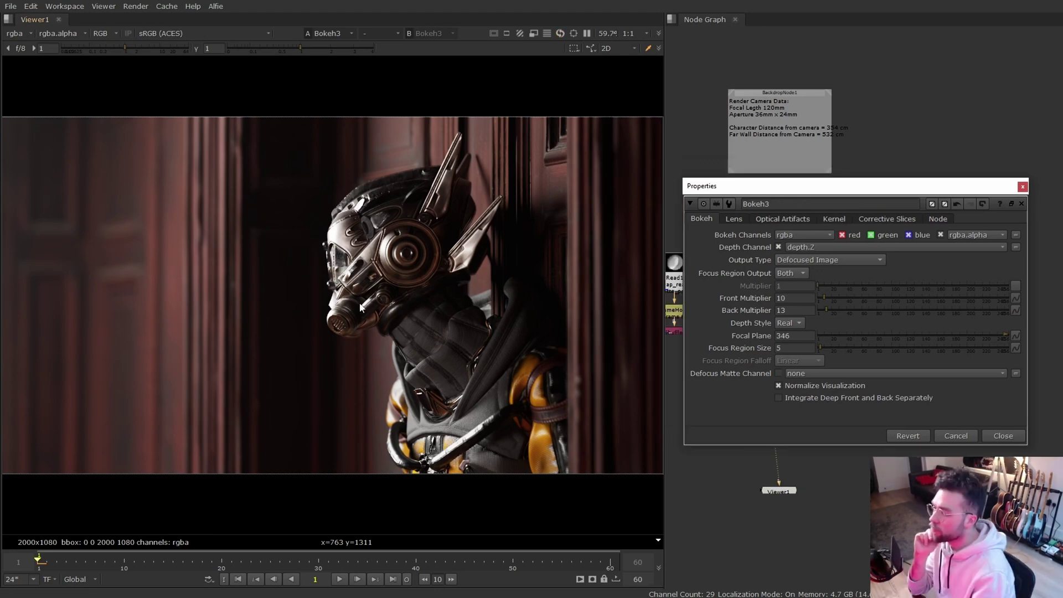
Step: Examine the defocus around the character's mask, respirator and helmet edges up close in the Bokeh3 result
scroll(389, 257, up, 5)
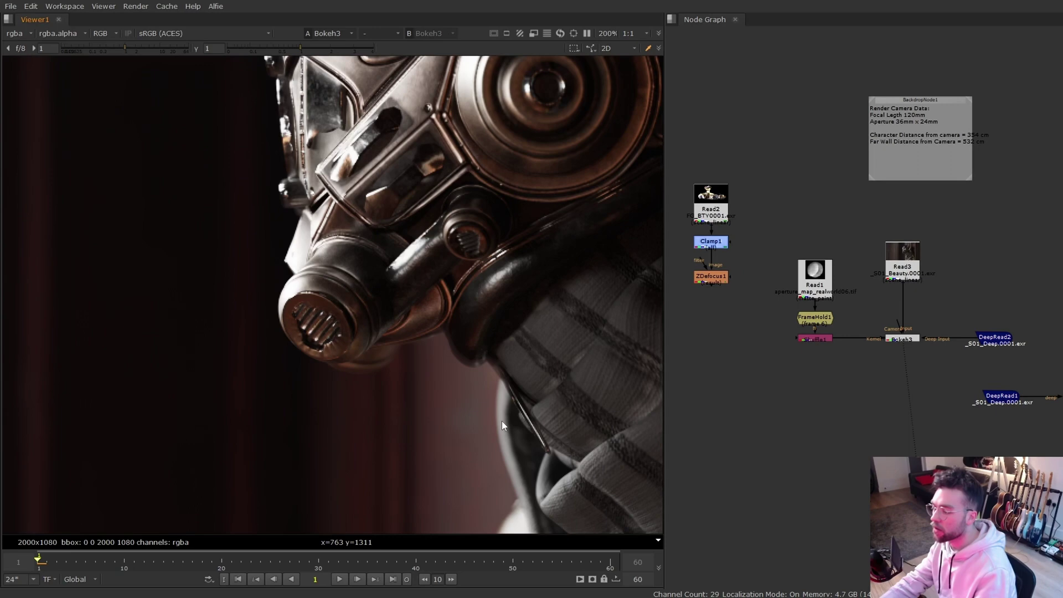
middle_drag(501, 420, 512, 396)
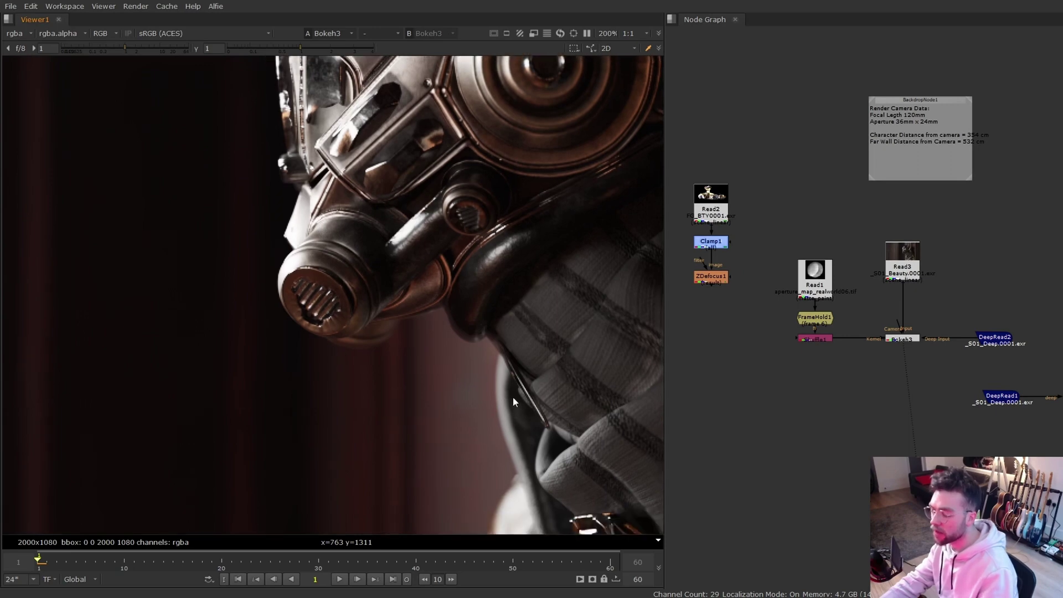
middle_drag(489, 304, 513, 429)
middle_drag(473, 346, 536, 459)
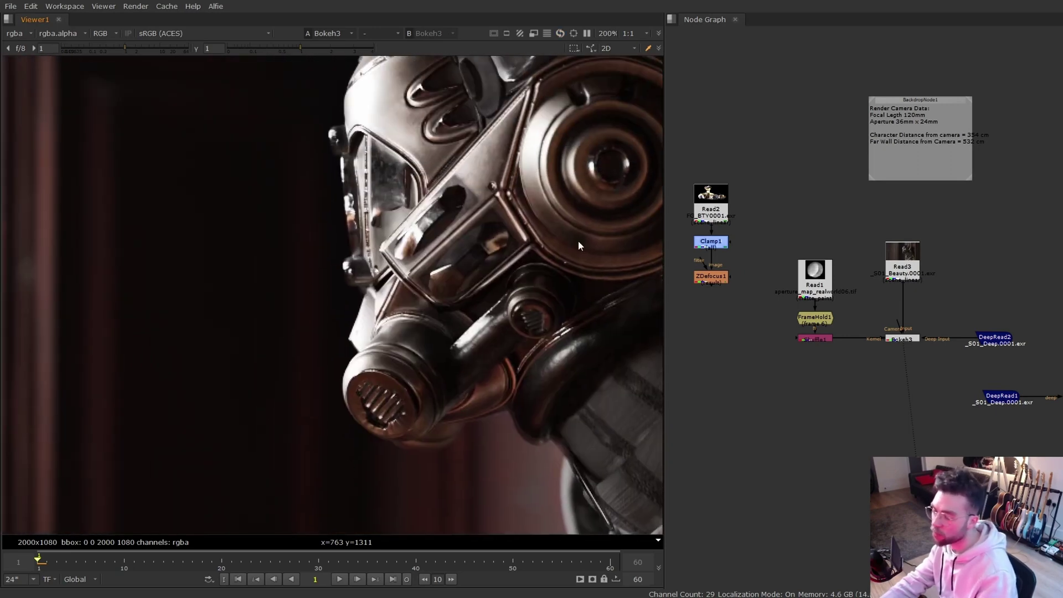
middle_drag(339, 460, 380, 317)
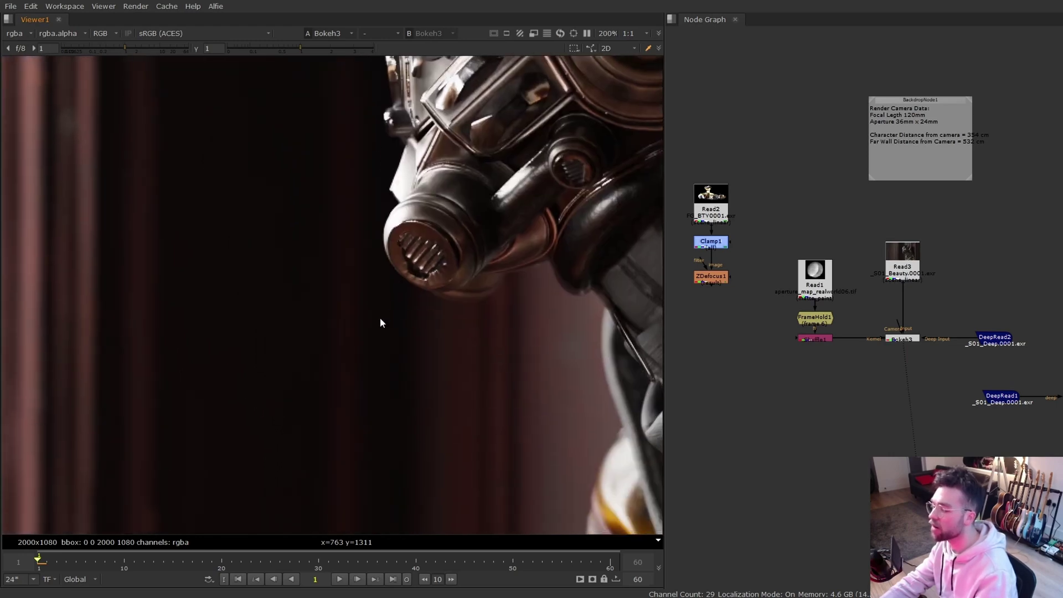
scroll(349, 336, down, 3)
scroll(484, 379, down, 3)
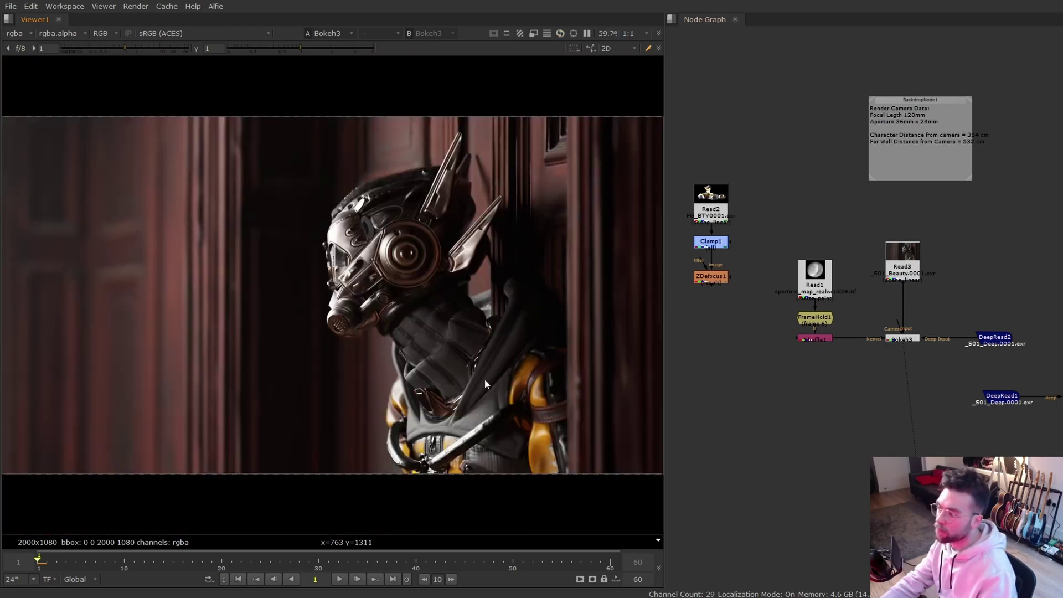
scroll(387, 310, up, 3)
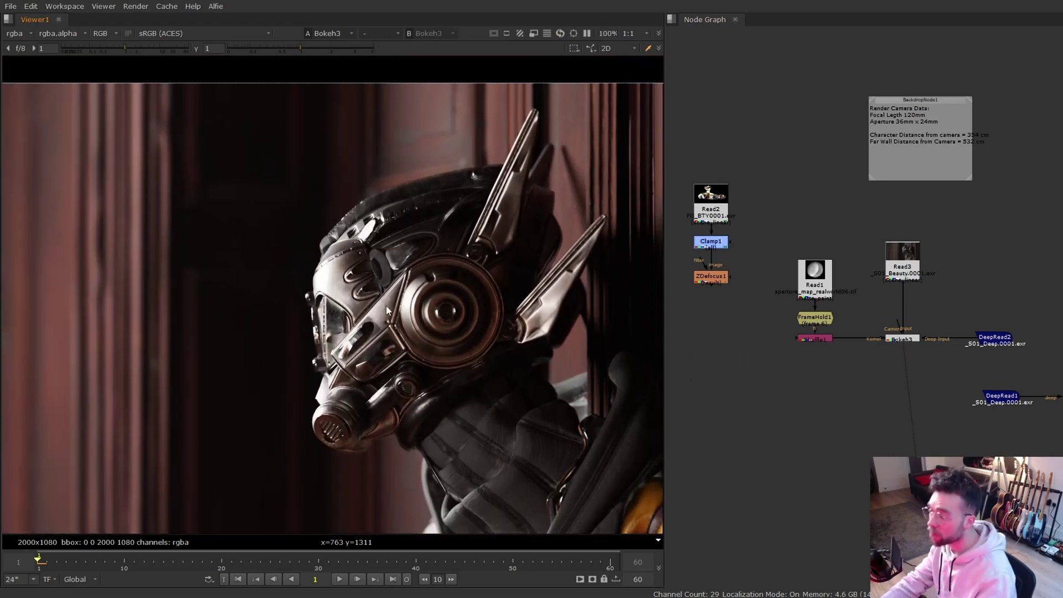
scroll(397, 370, up, 2)
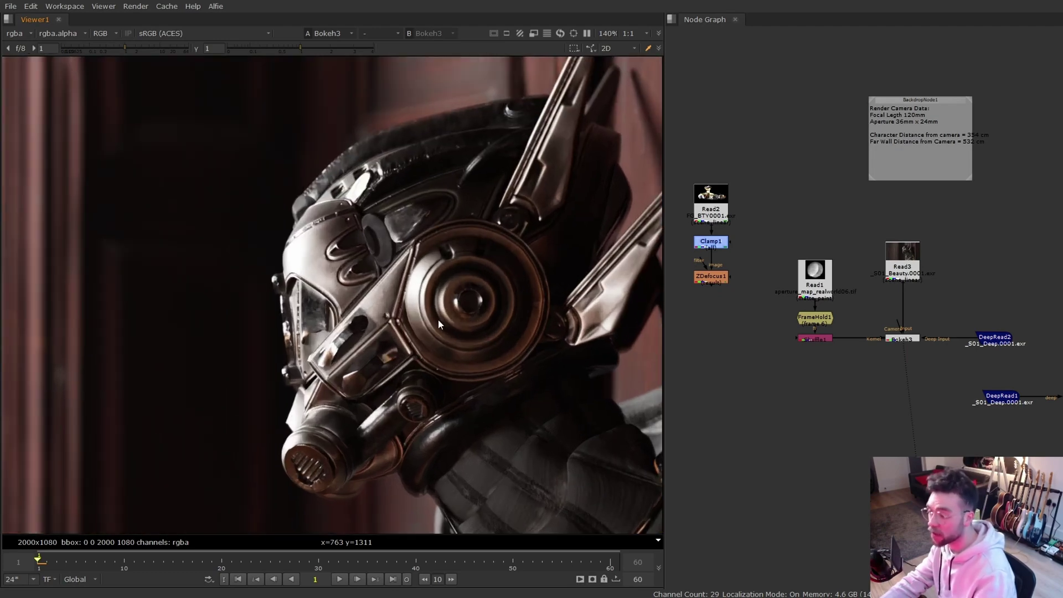
scroll(434, 330, down, 2)
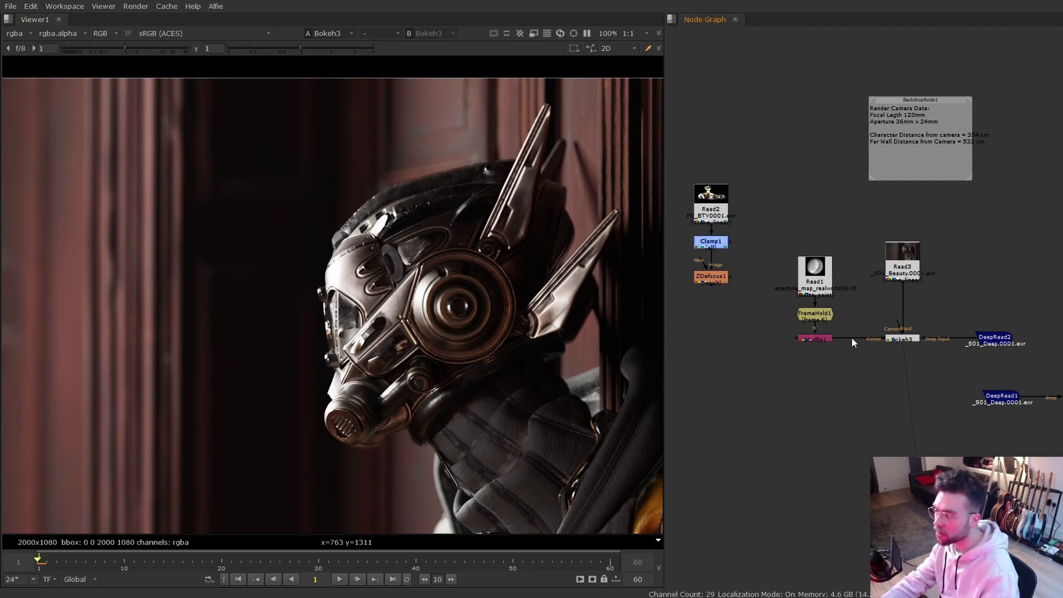
scroll(913, 348, down, 1)
drag(848, 316, 932, 373)
middle_drag(932, 333, 973, 358)
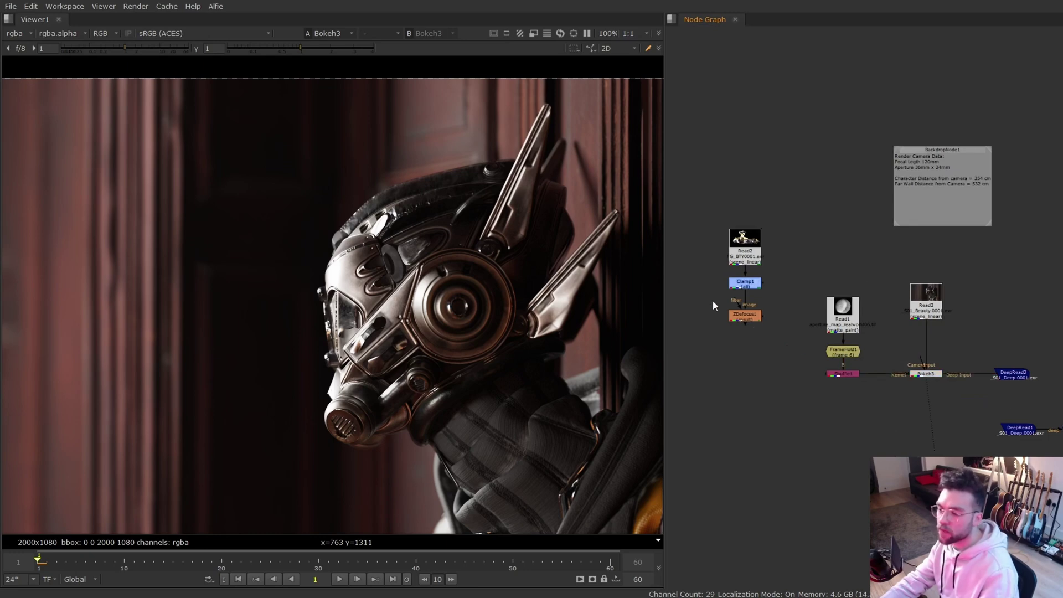
drag(691, 288, 799, 348)
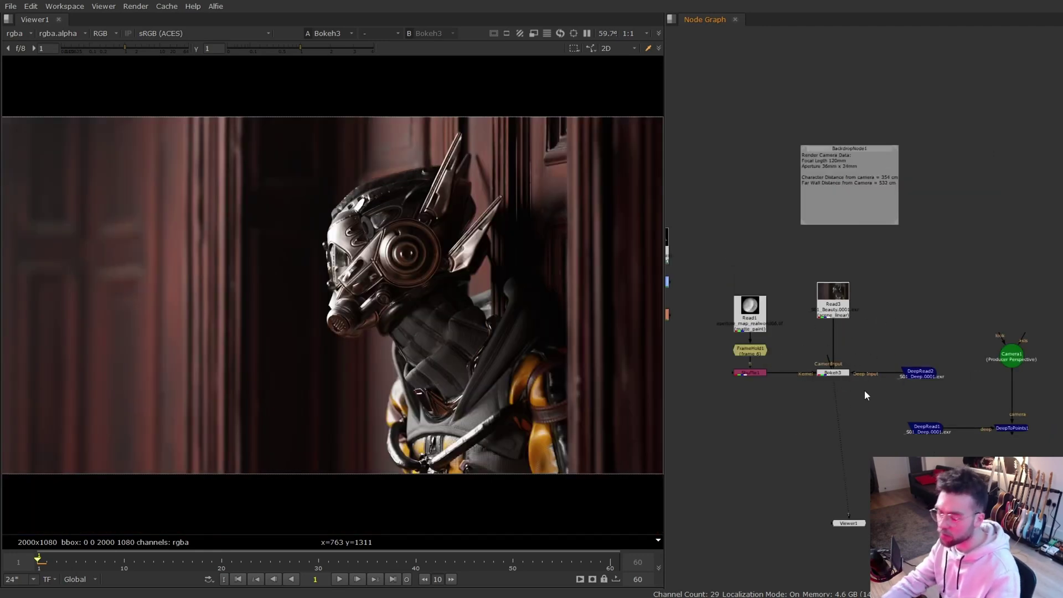
Step: Add a new Bokeh node, feeding its image input from Read3 and its Deep Input from DeepRead2
drag(847, 374, 988, 271)
scroll(847, 361, up, 3)
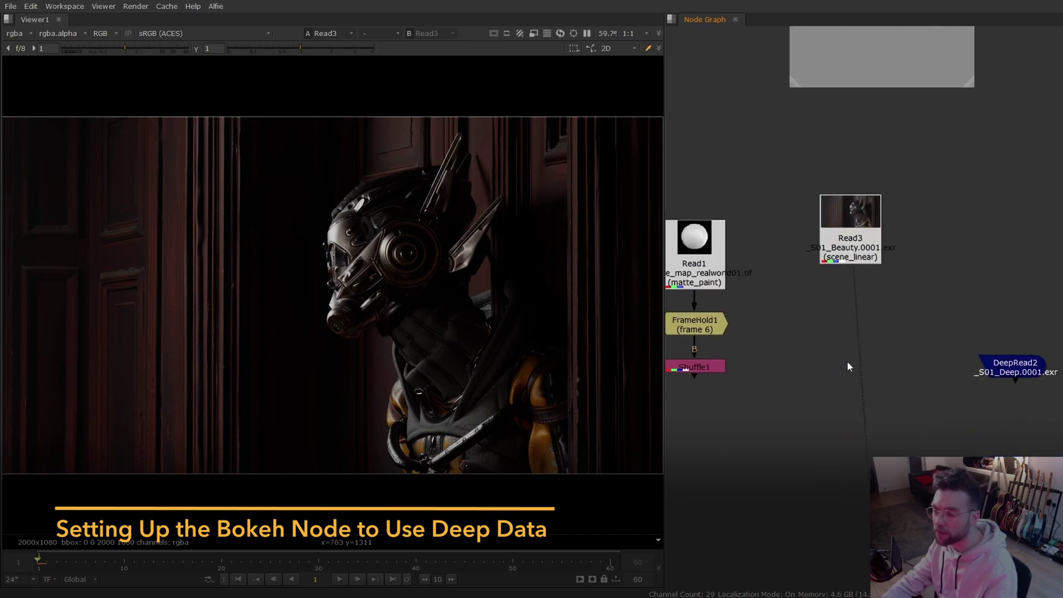
key(Tab)
text(bokeh)
key(Return)
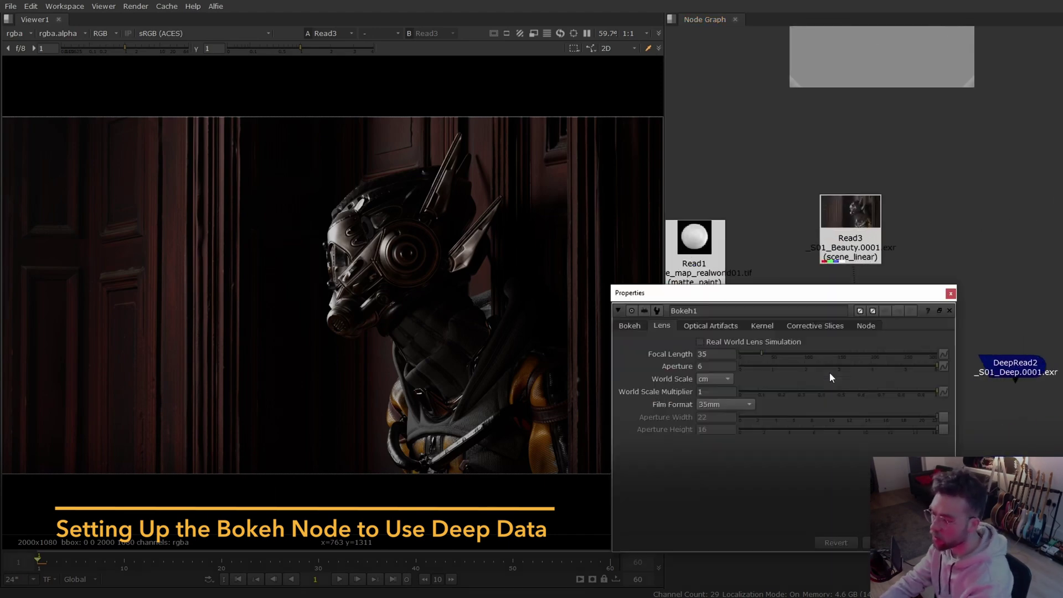
drag(836, 350, 850, 238)
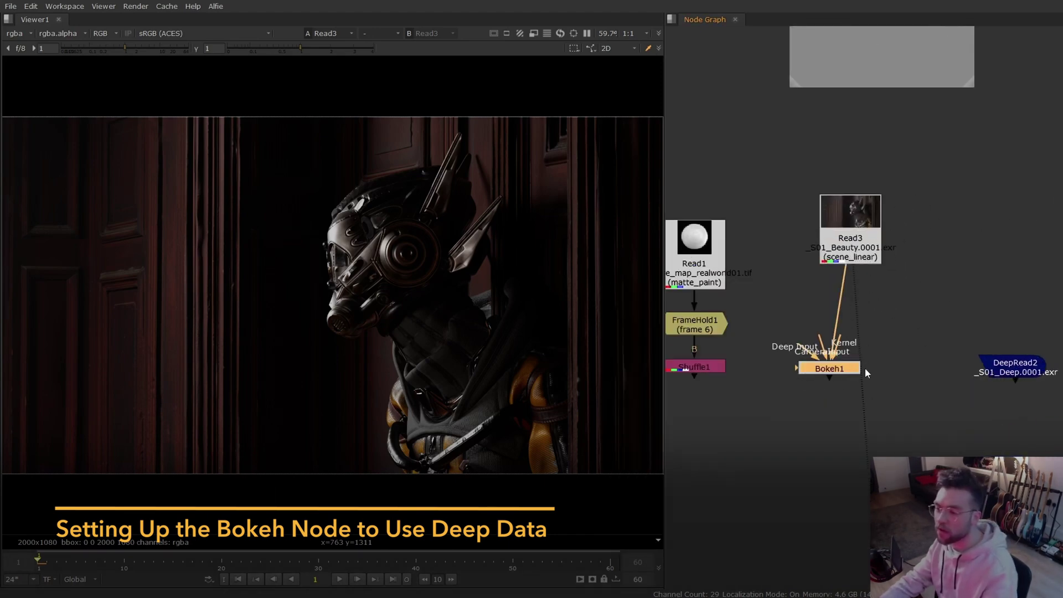
drag(825, 372, 1014, 376)
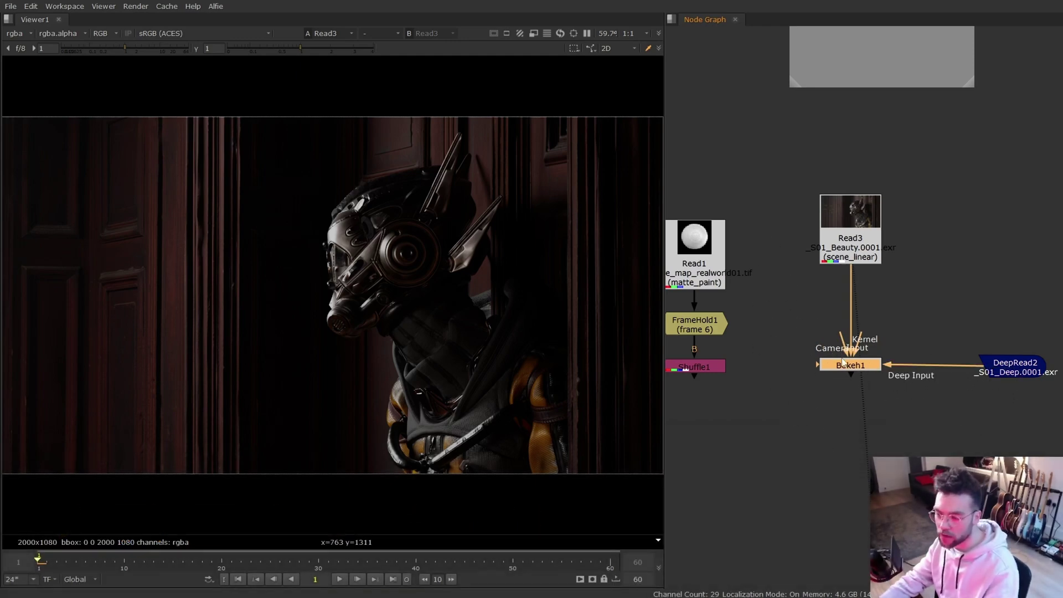
Step: View the new Bokeh1 node's output and look over its main Bokeh settings
click(865, 366)
key(1)
double_click(859, 367)
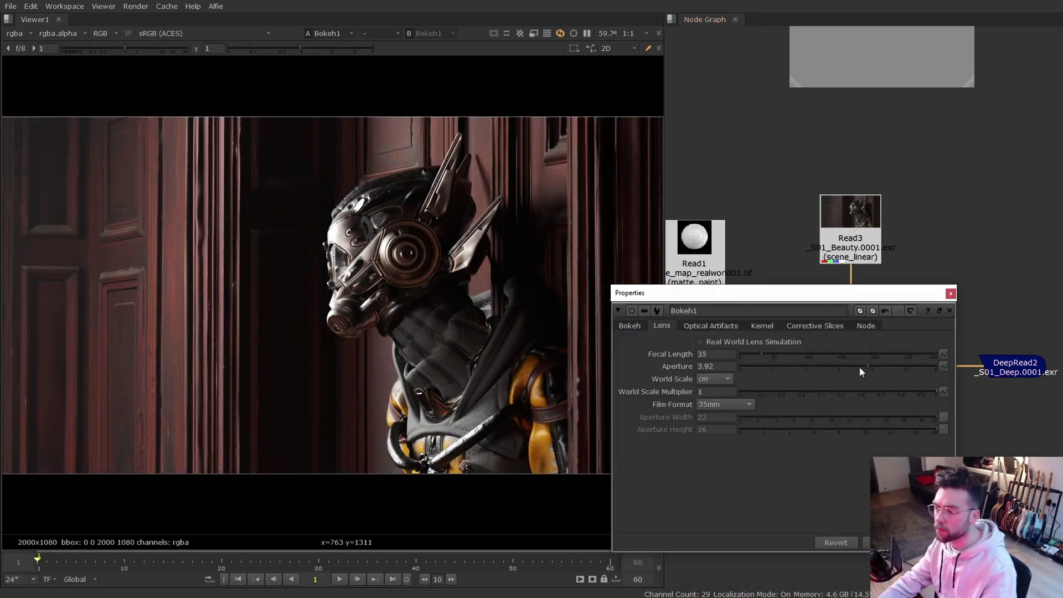
click(630, 326)
click(950, 293)
Step: Display DeepRead2's deep channels and sample the depth value on the character's head
middle_drag(957, 375, 910, 380)
drag(904, 331, 1014, 408)
key(1)
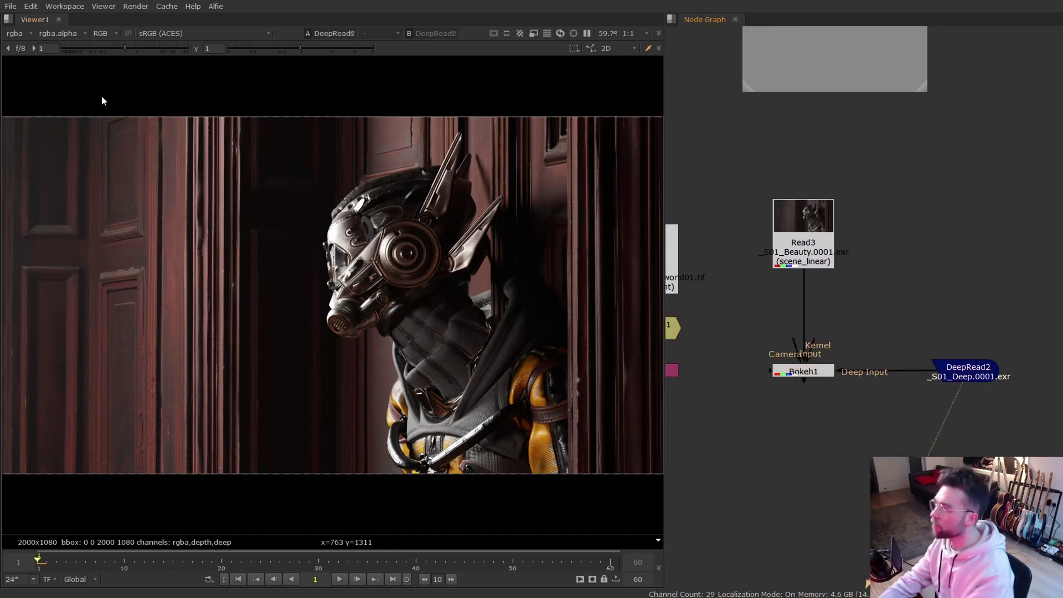
click(17, 33)
click(33, 94)
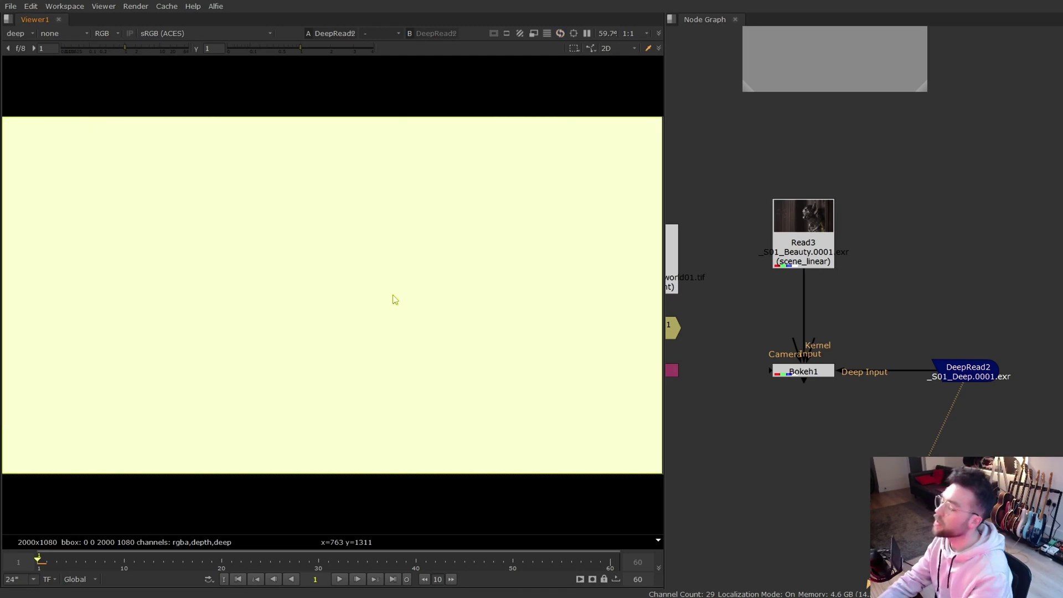
click(92, 49)
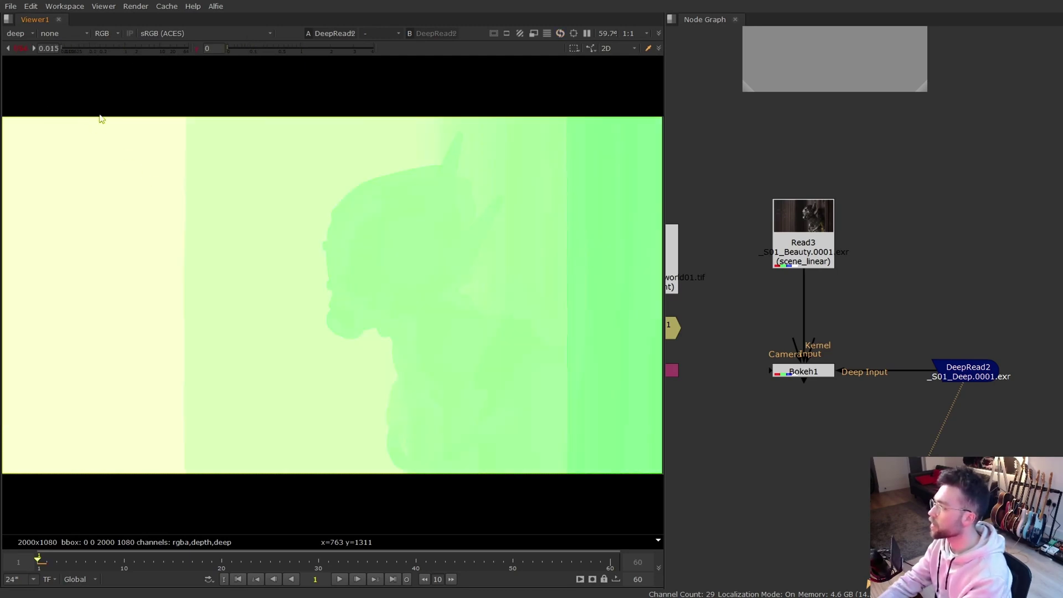
ctrl+click(353, 257)
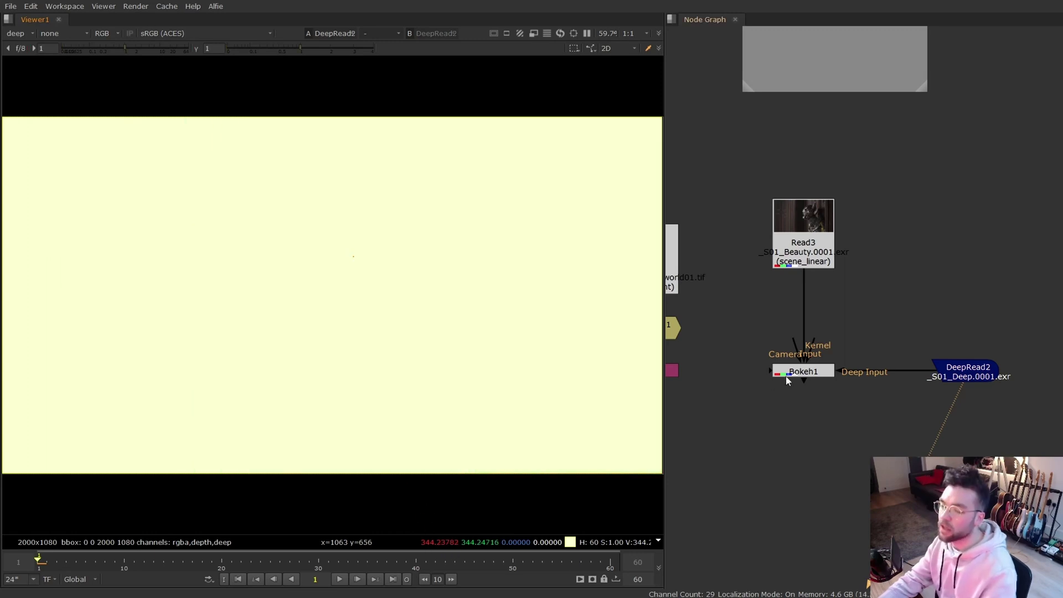
Step: Set the Focal Plane of Bokeh1 to 344
double_click(800, 372)
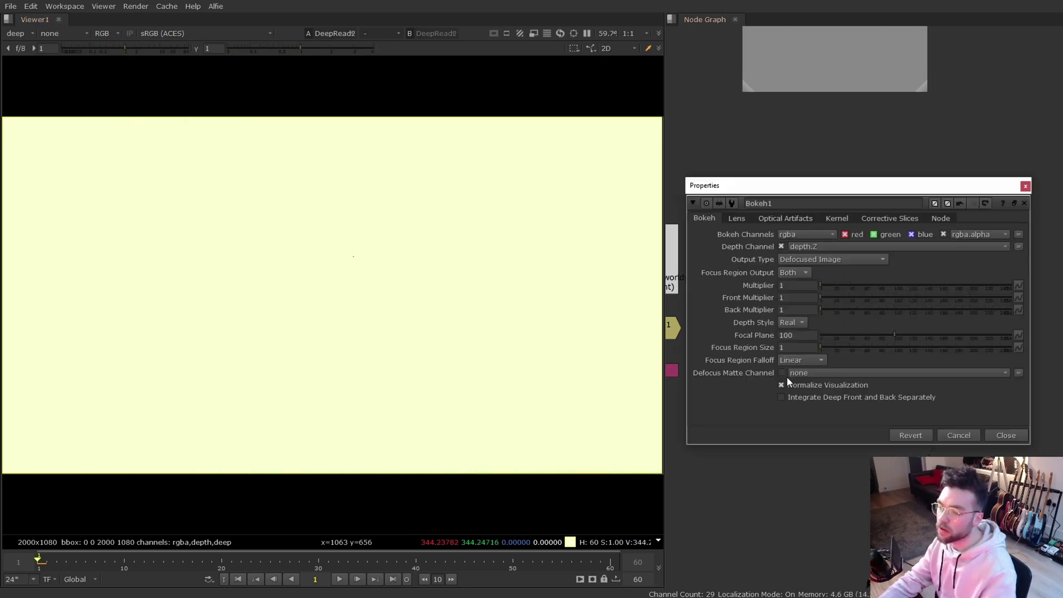
double_click(799, 337)
text(344)
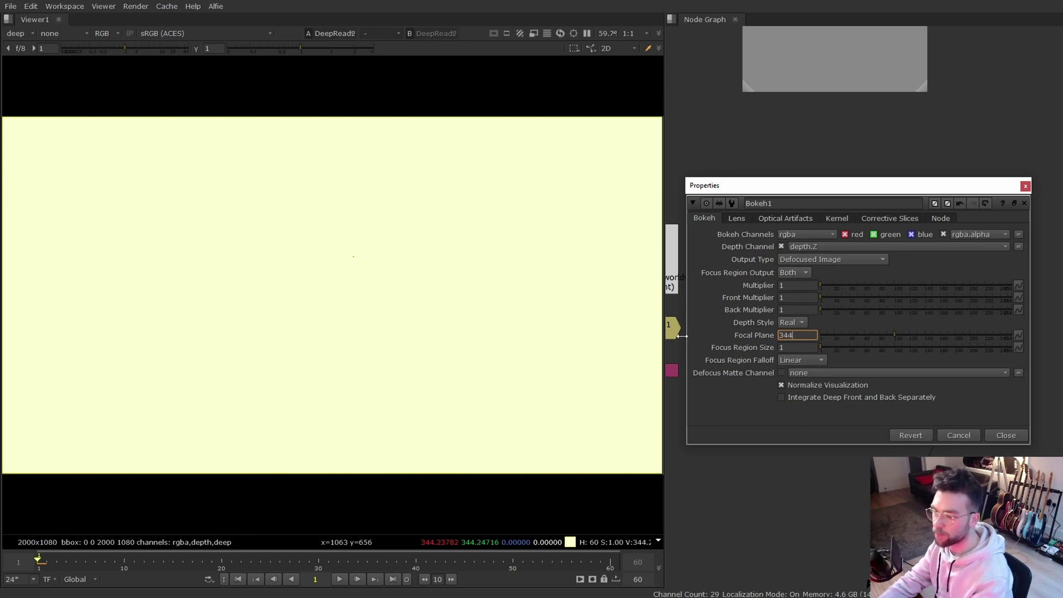
key(Return)
Step: Switch the viewer back to the rgba channels and display the Bokeh1 output
click(18, 33)
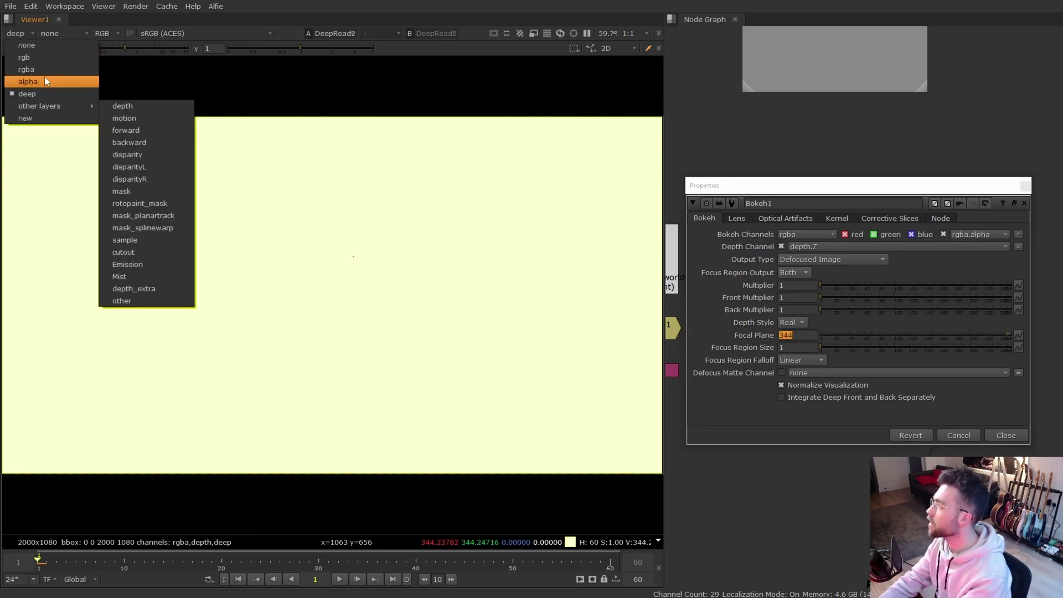
click(43, 69)
drag(834, 187, 810, 194)
click(803, 371)
key(1)
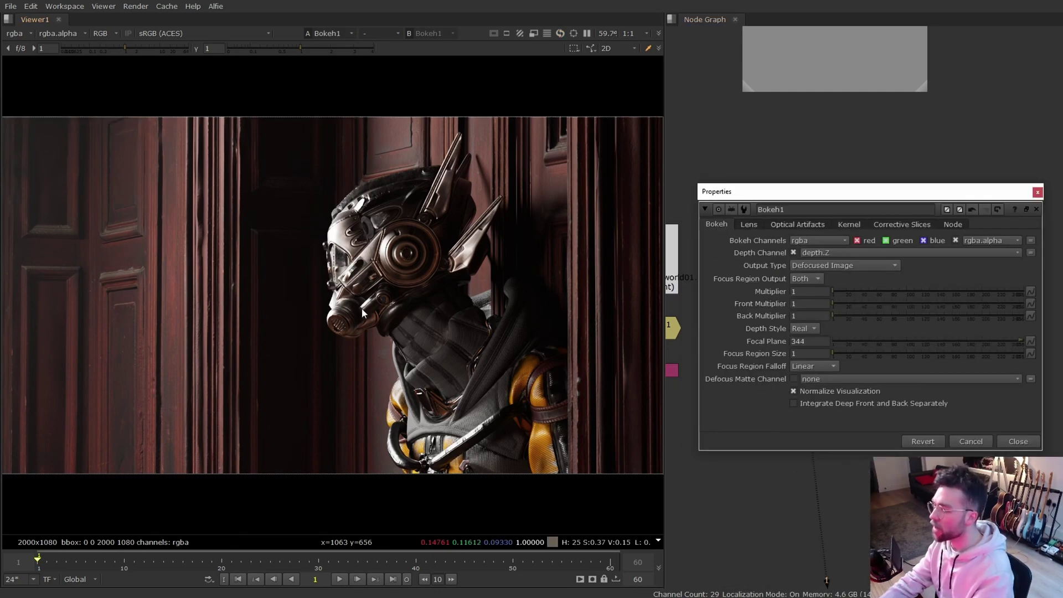
Step: Set the Multiplier of Bokeh1 to 30 and inspect the blur on the character up close
click(809, 291)
text(30)
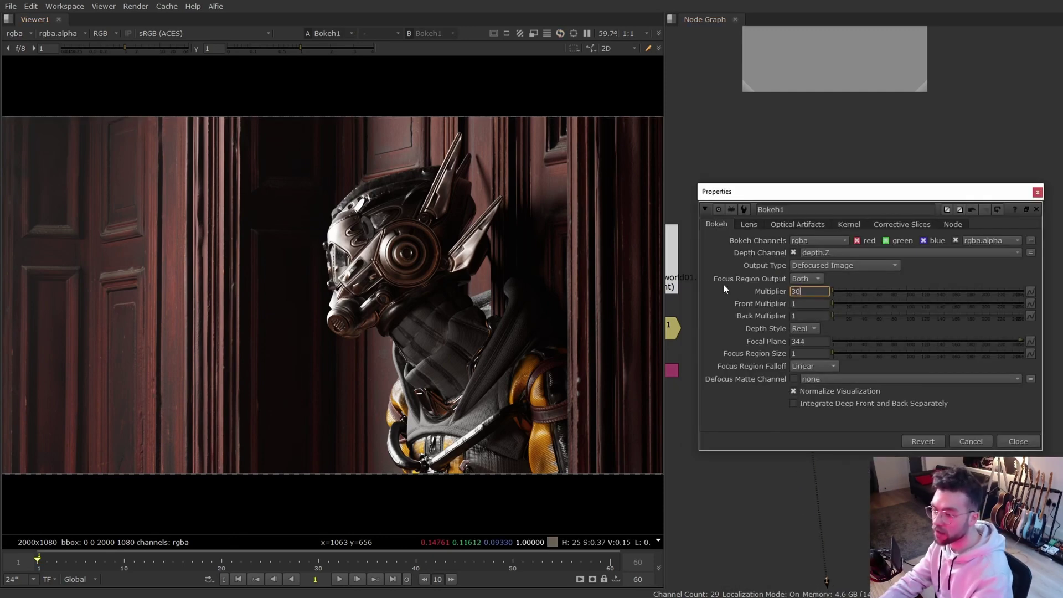
key(Return)
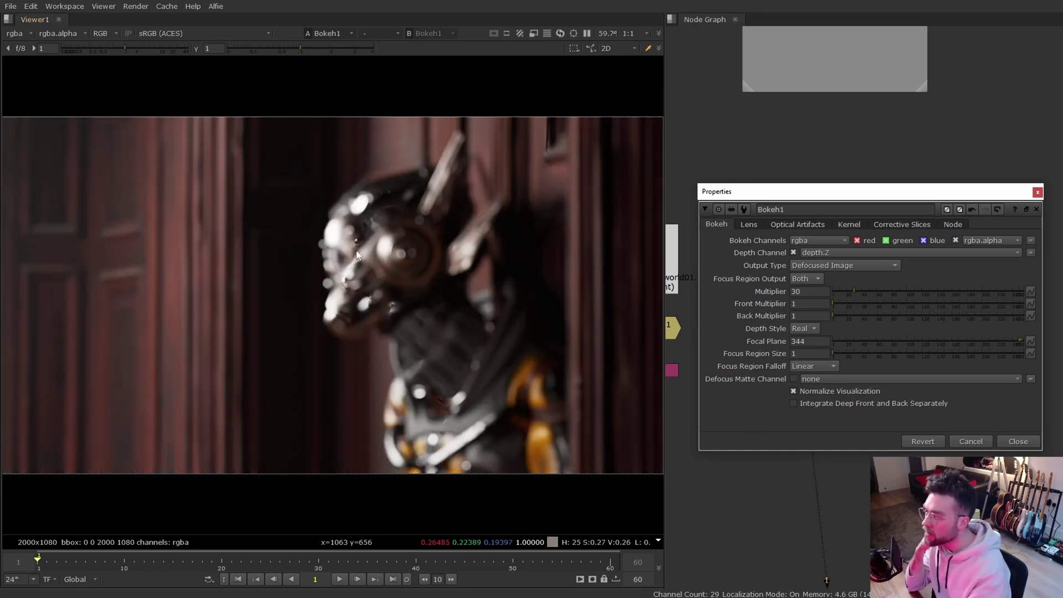
scroll(476, 393, up, 5)
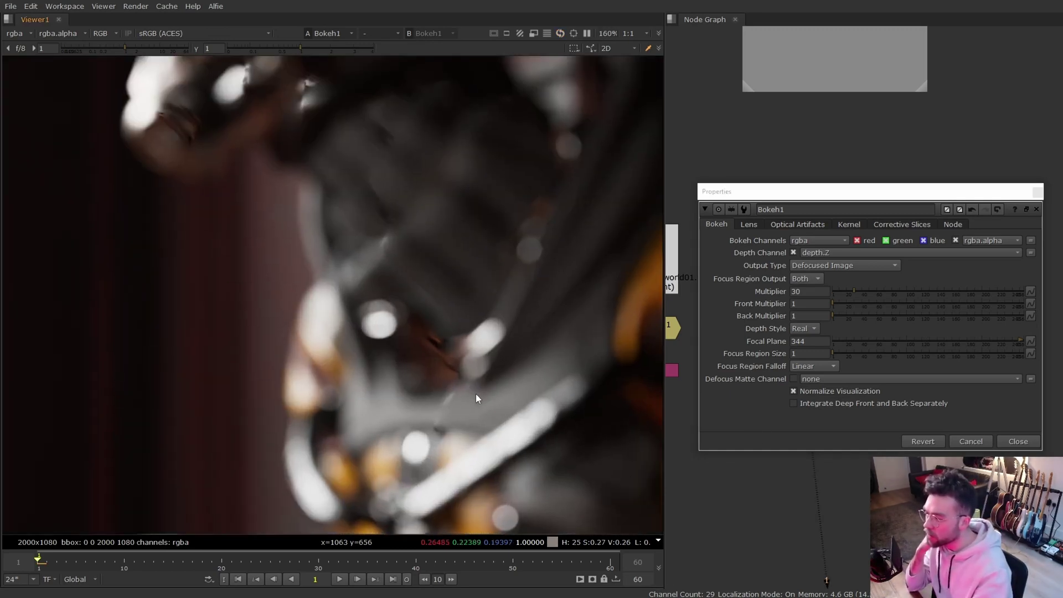
middle_drag(419, 476, 455, 425)
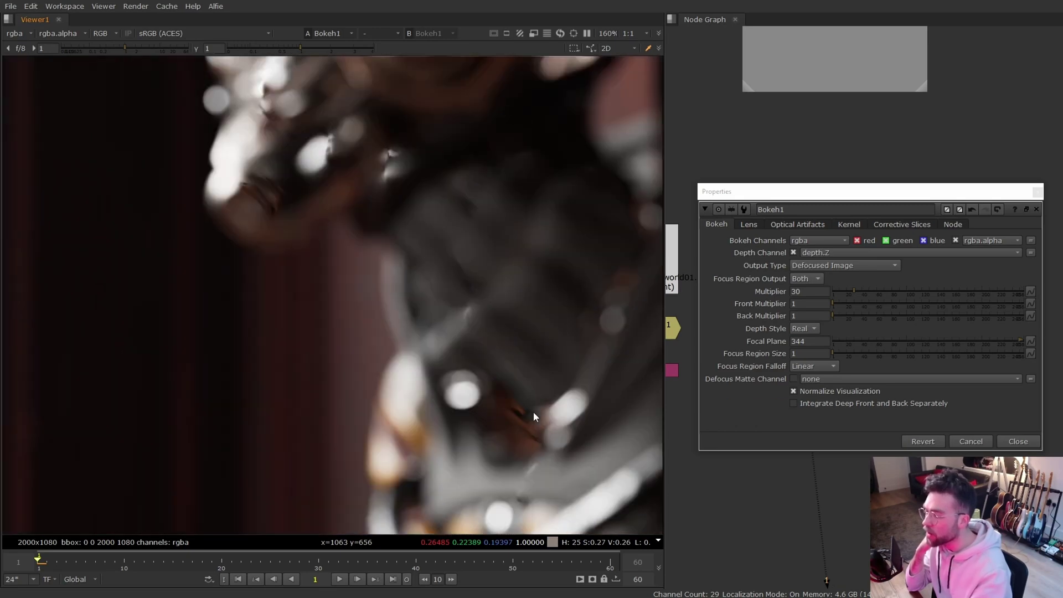
key(f)
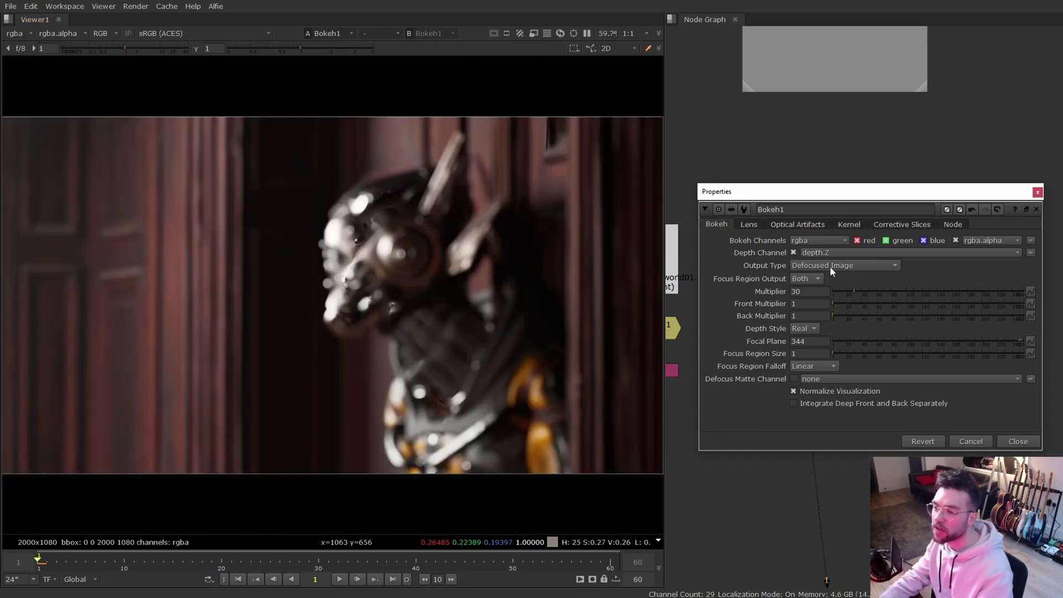
Step: Using the Focal Distance Visualization output, set Bokeh1's Focus Region Size to 61, and return the output type to Defocused Image
click(858, 264)
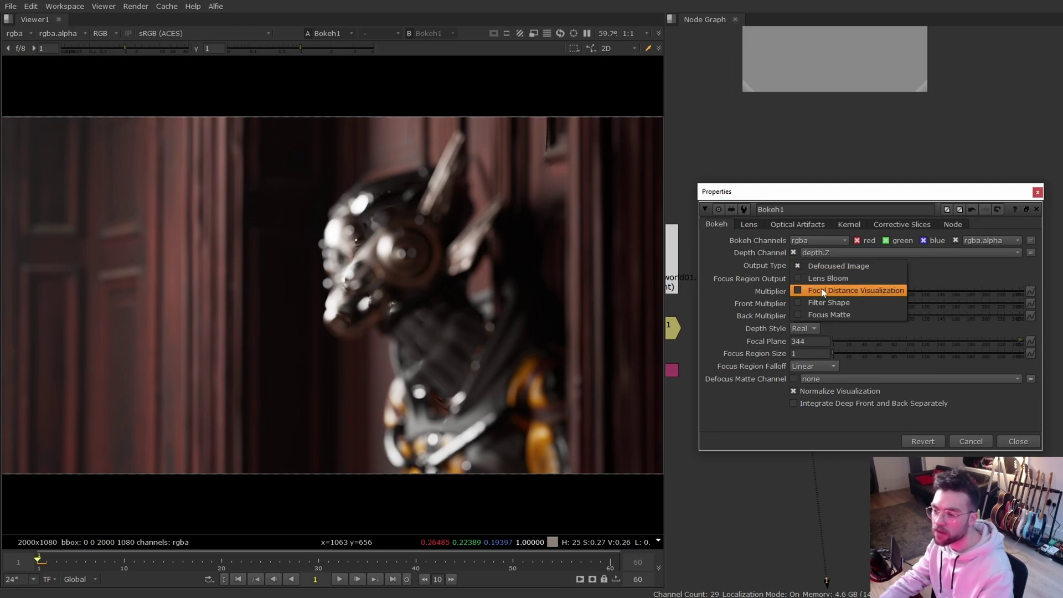
click(885, 292)
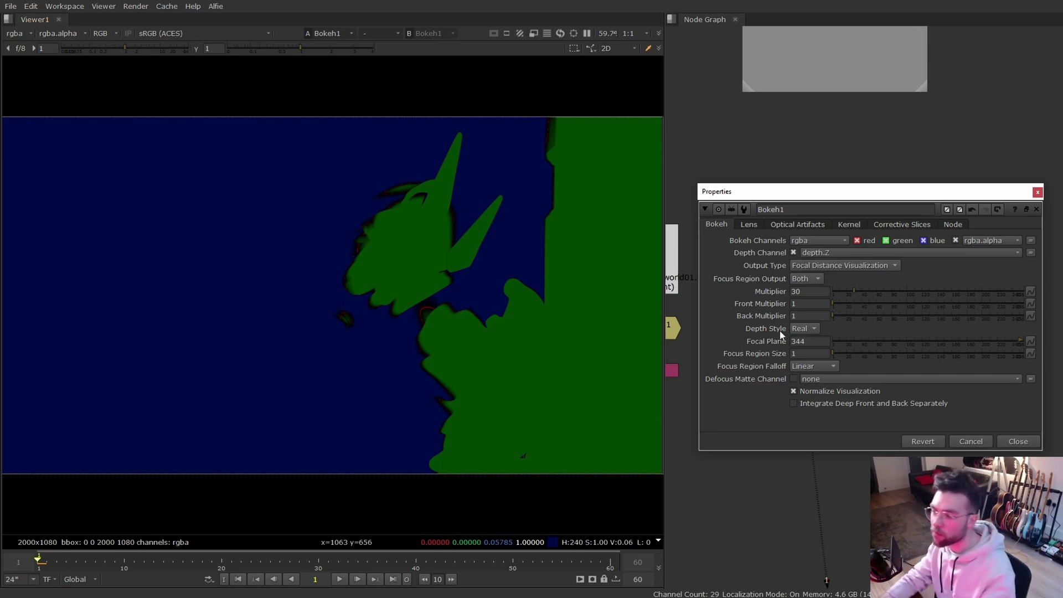
click(876, 353)
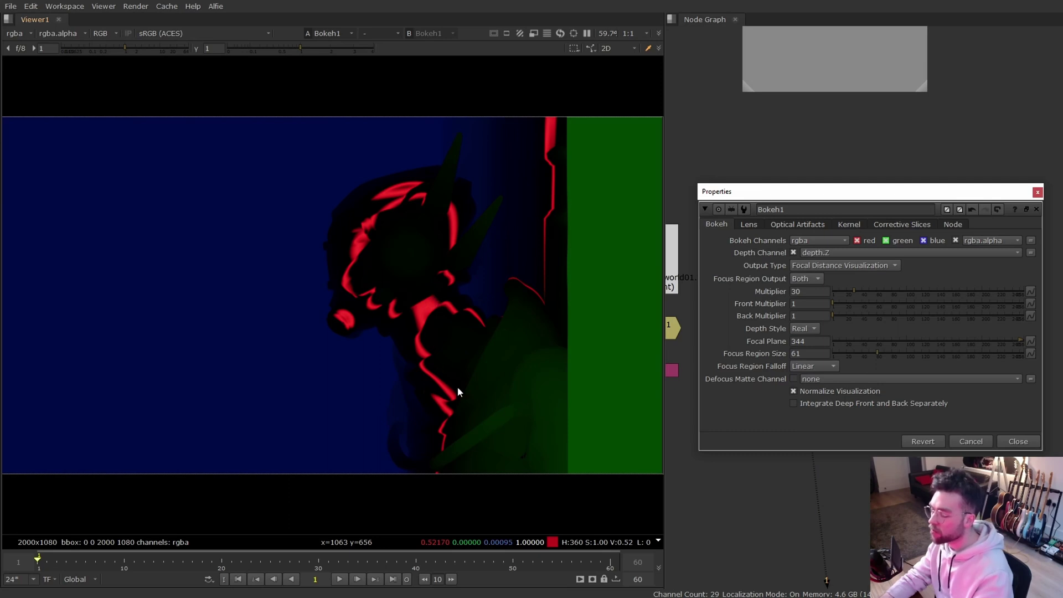
click(813, 264)
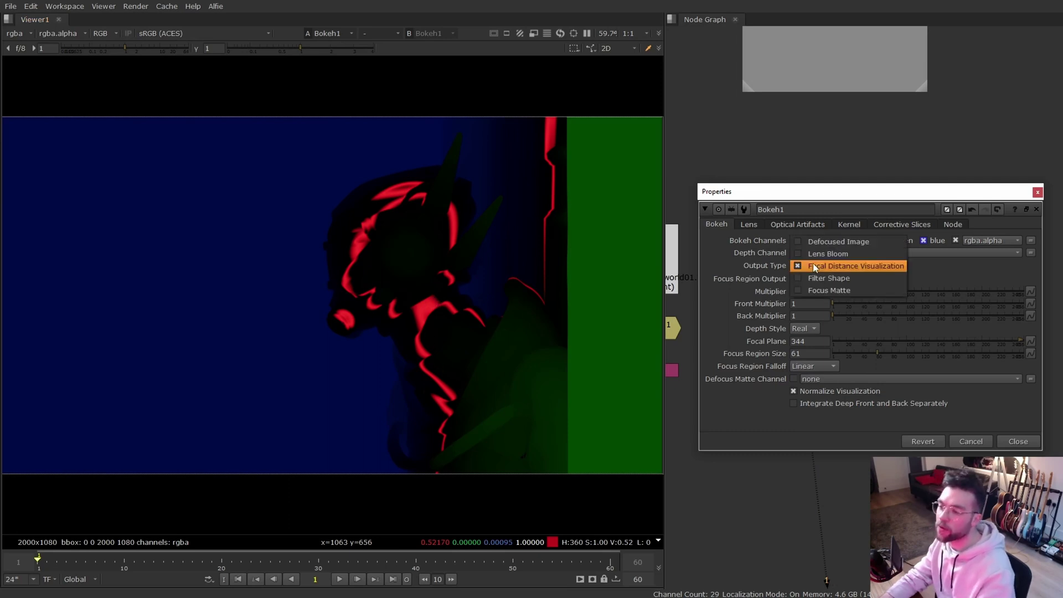
click(812, 241)
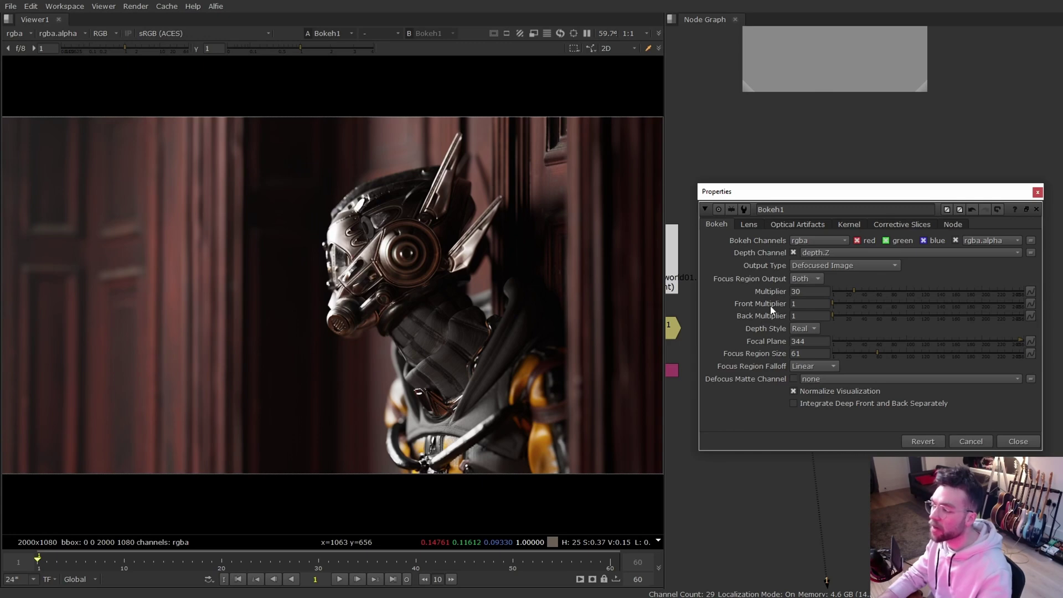
Step: Set Bokeh1's Multiplier to 5 and its Back Multiplier to 15
click(835, 292)
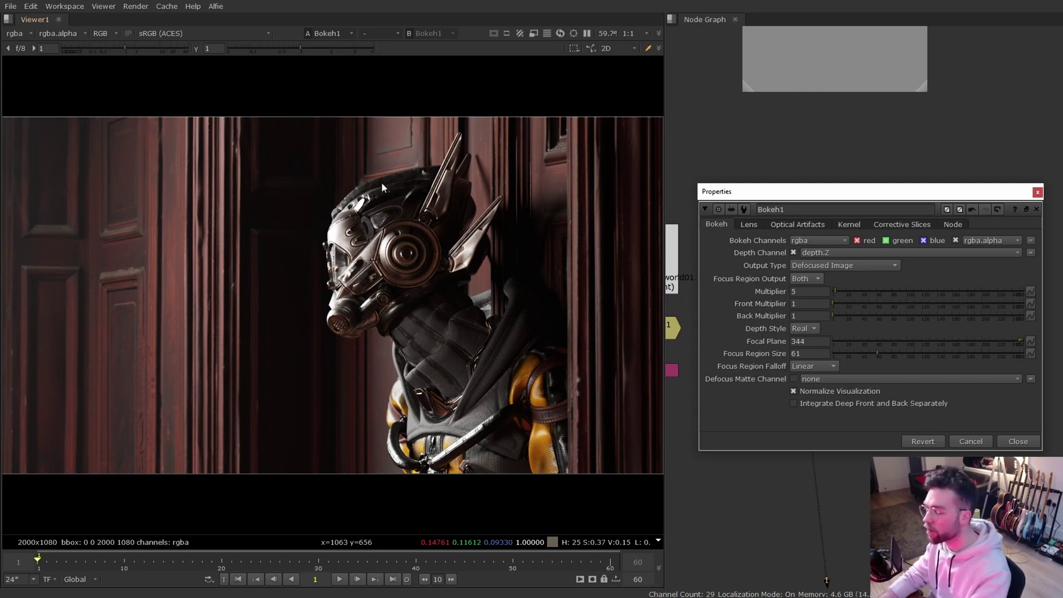
click(808, 315)
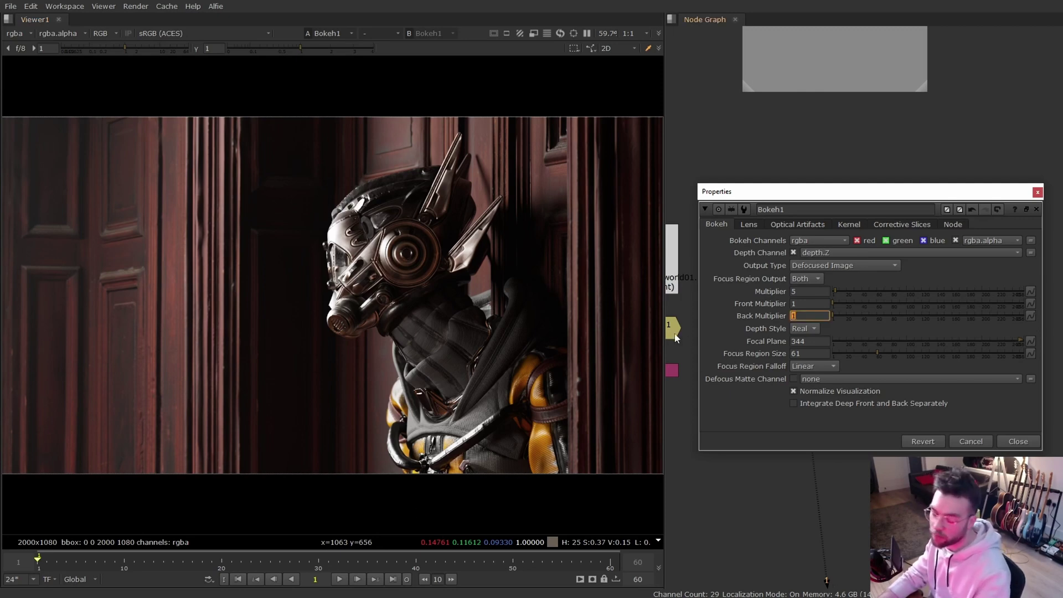
text(50)
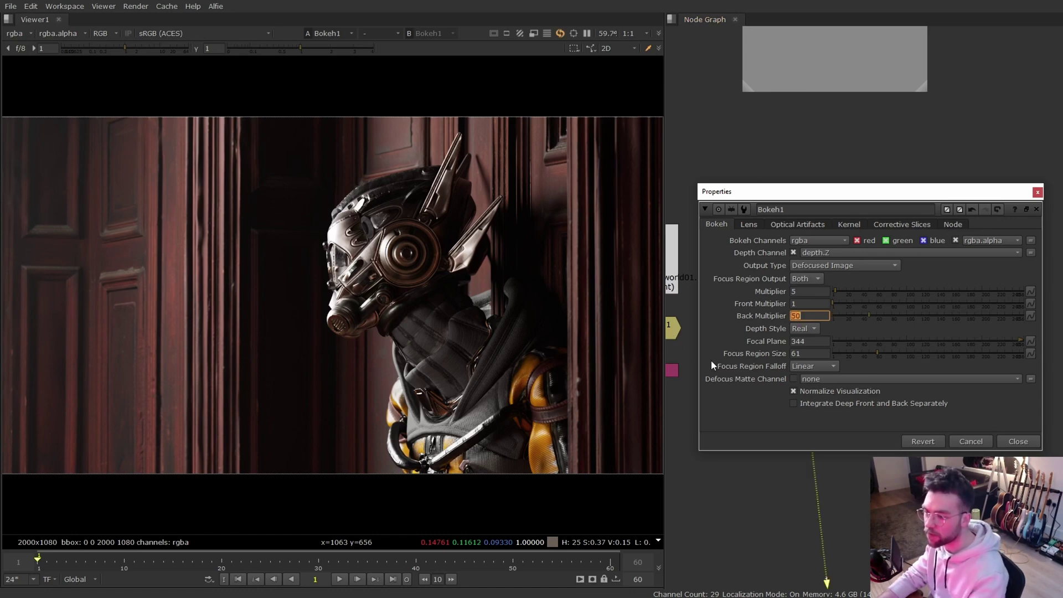
key(Return)
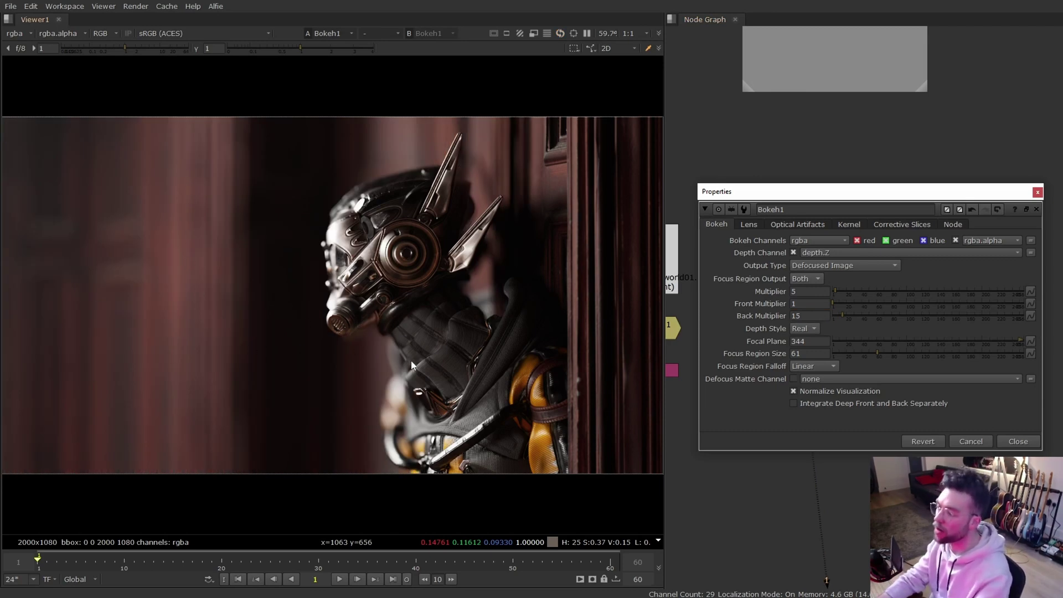
Step: Examine the focus transitions across the door, background and character, including the helmet's edges up close
drag(642, 107, 557, 522)
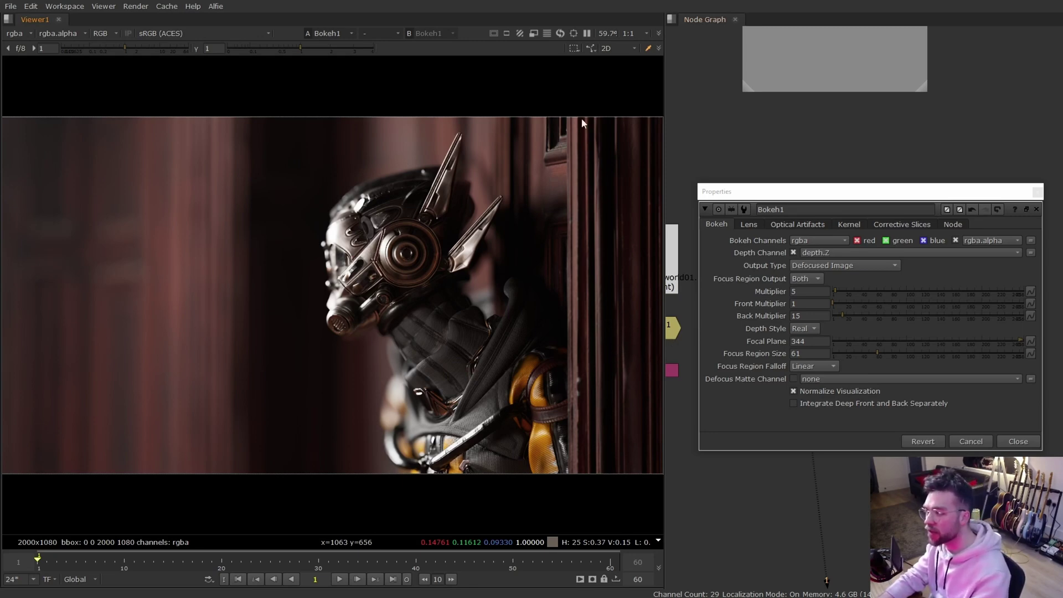
drag(575, 118, 713, 510)
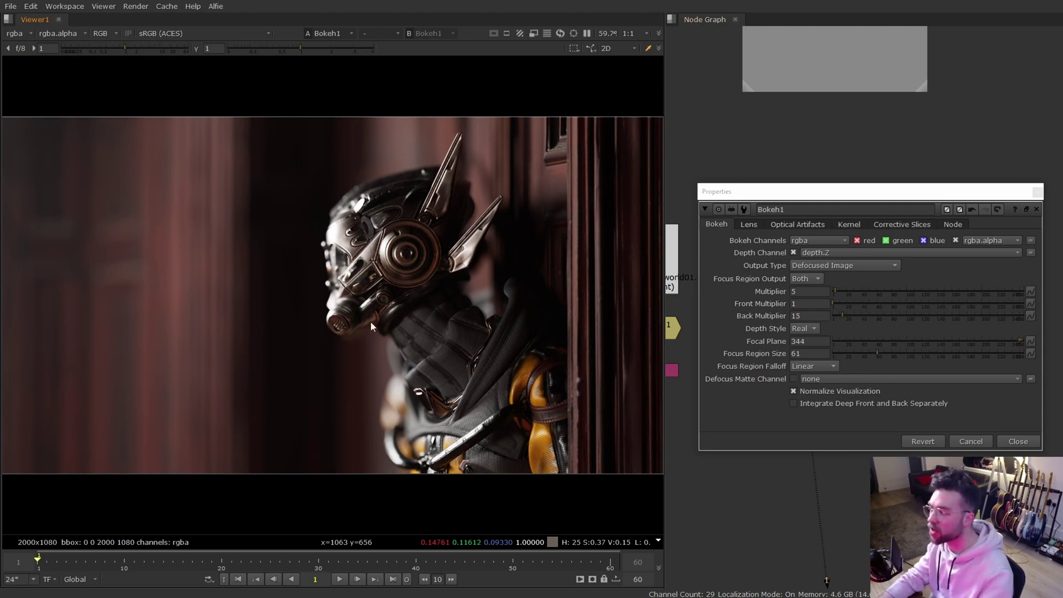
drag(84, 150, 323, 461)
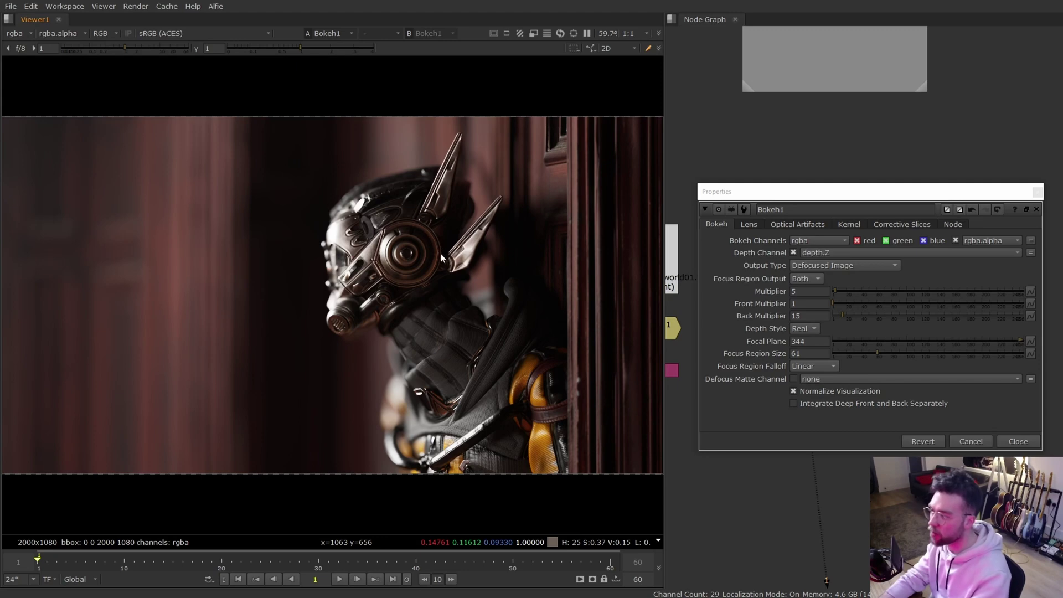
drag(545, 88, 742, 518)
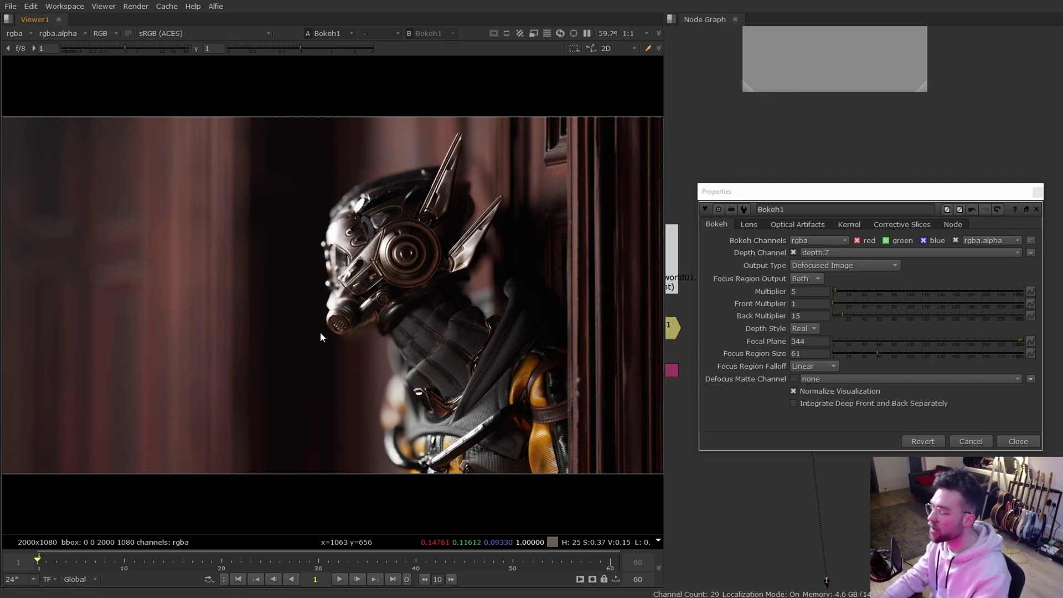
scroll(423, 163, up, 6)
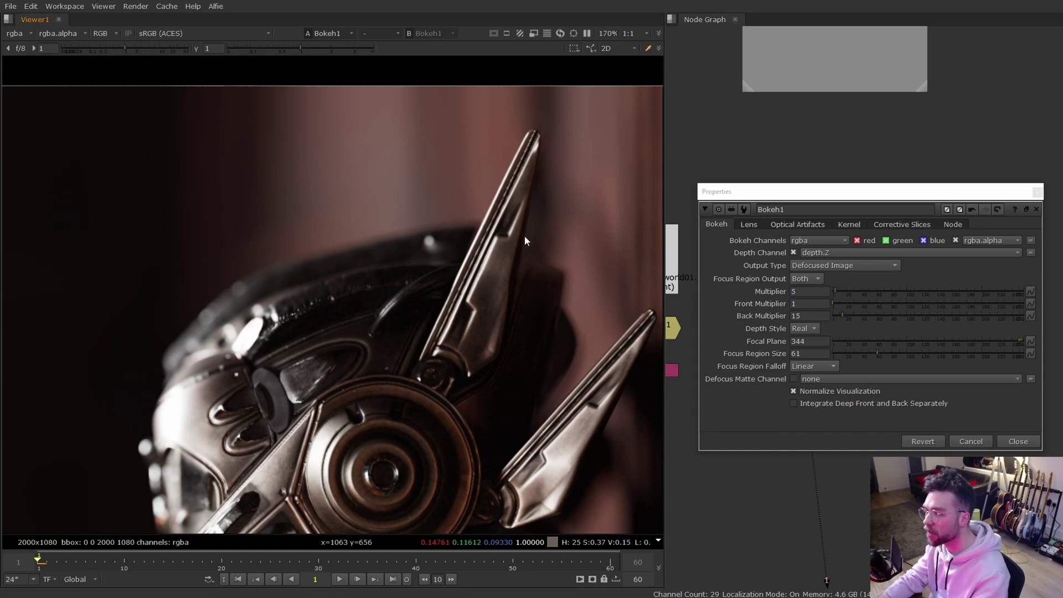
key(f)
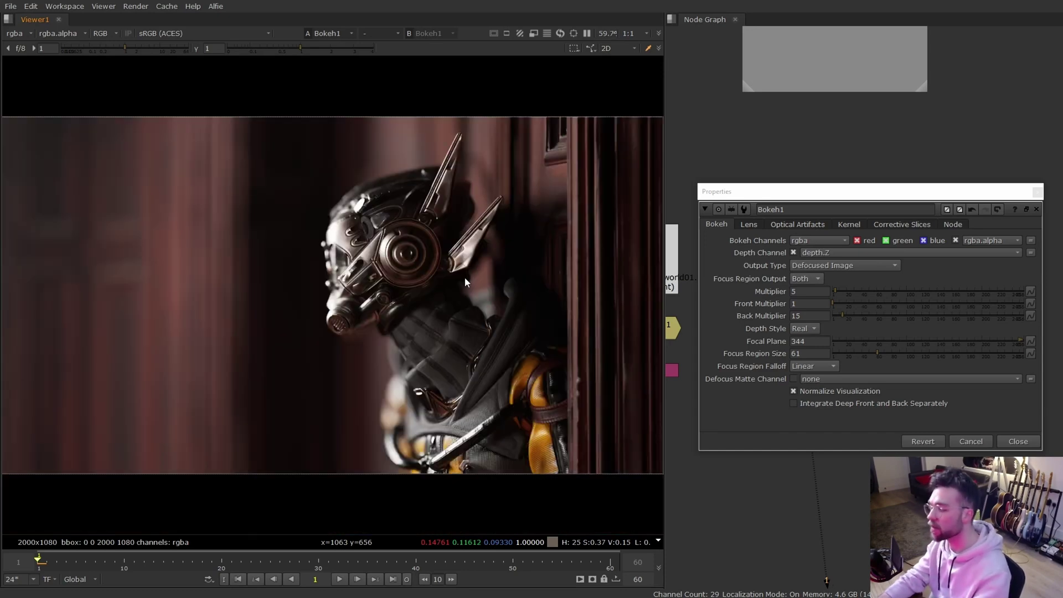
Step: Set Bokeh1's Back Multiplier to 8 and its Front Multiplier to 3
double_click(816, 310)
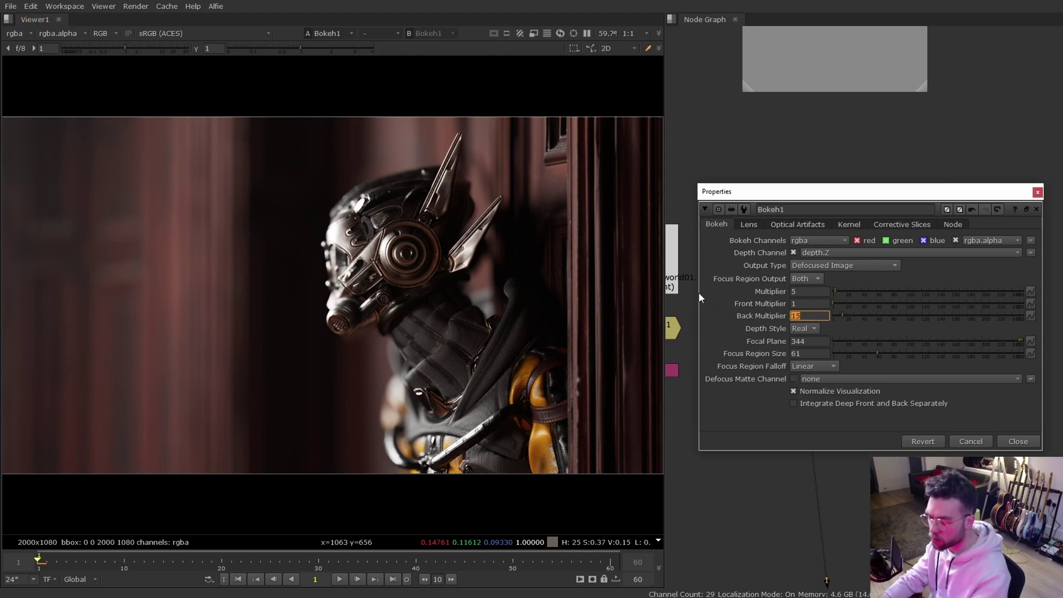
text(8)
key(Return)
double_click(804, 303)
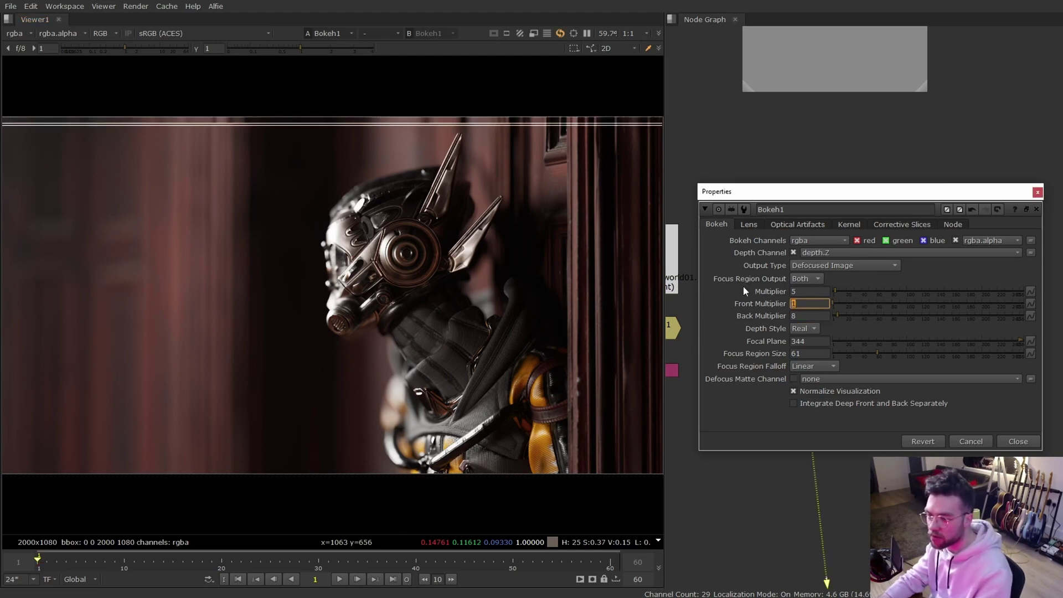
text(3)
key(Return)
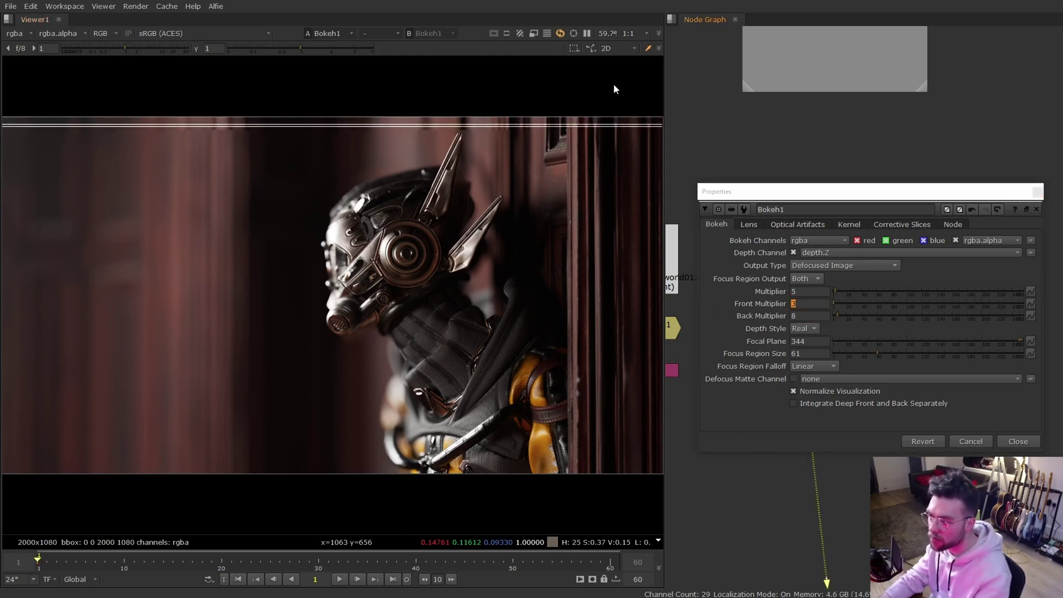
Step: Set Bokeh1's Back Multiplier to 11 and its Front Multiplier to 7
double_click(803, 315)
text(11)
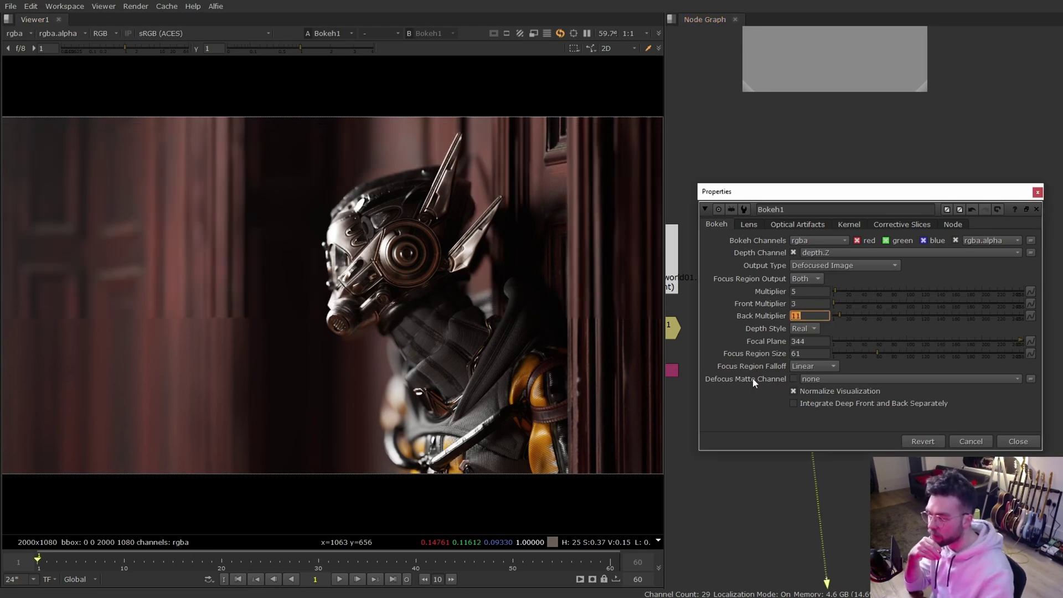
key(Return)
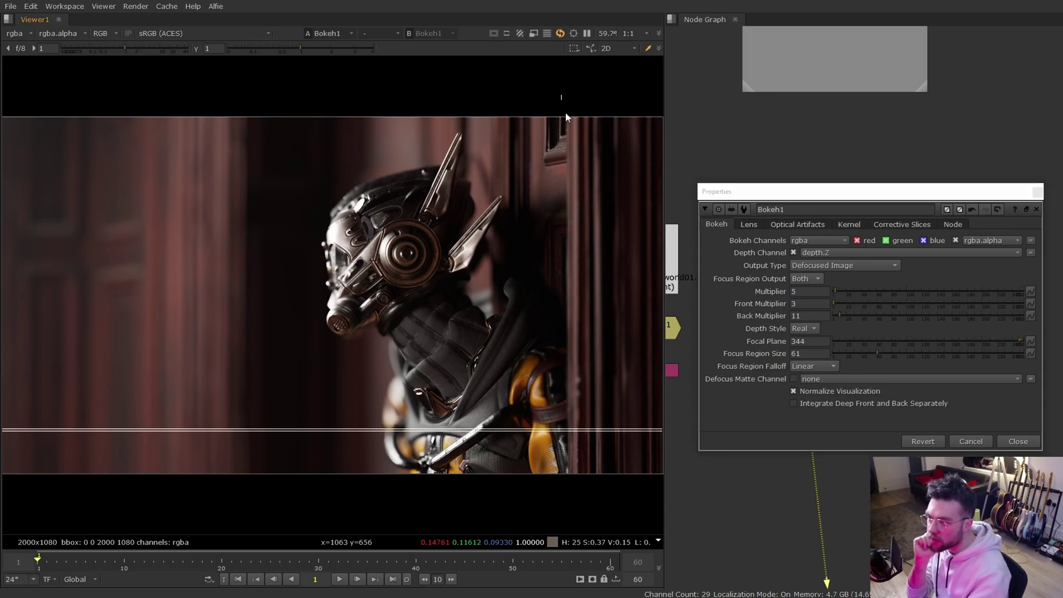
drag(803, 302, 731, 303)
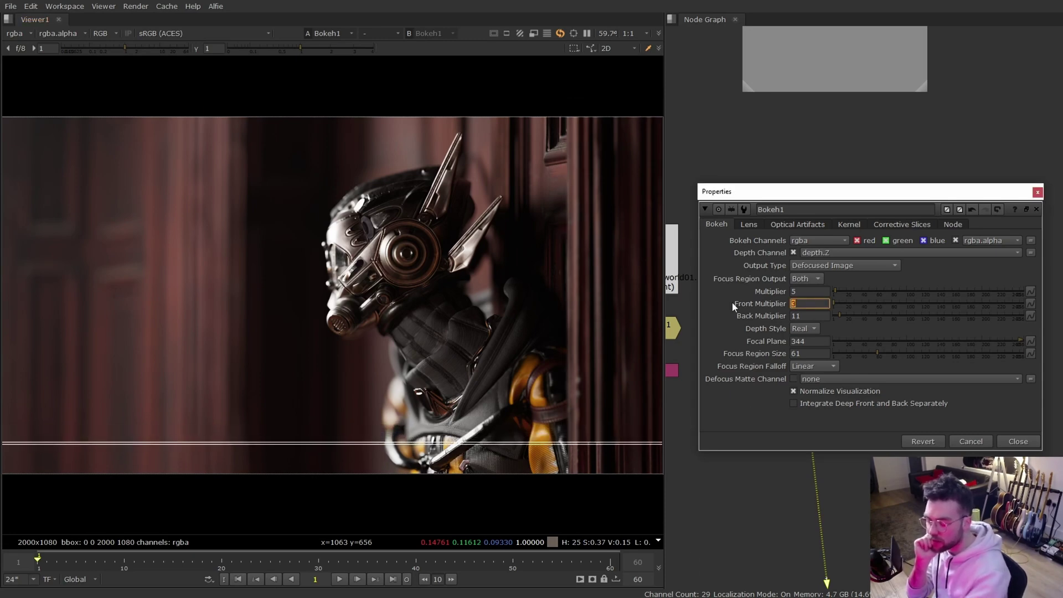
text(7)
key(Return)
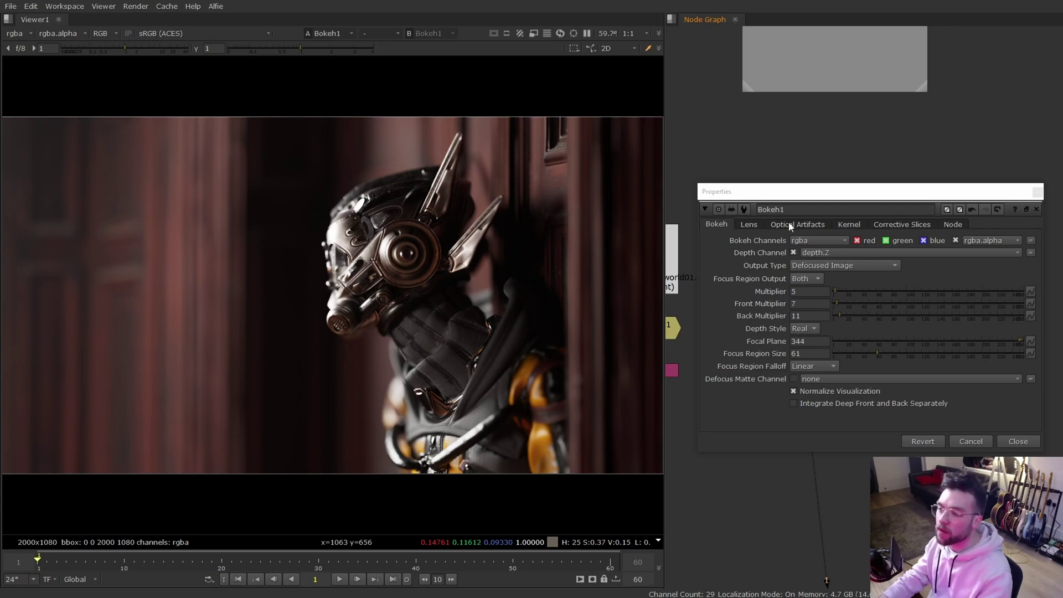
Step: Turn off reading from file on Camera1 and compare its projection focal length with Bokeh1's lens settings
click(750, 224)
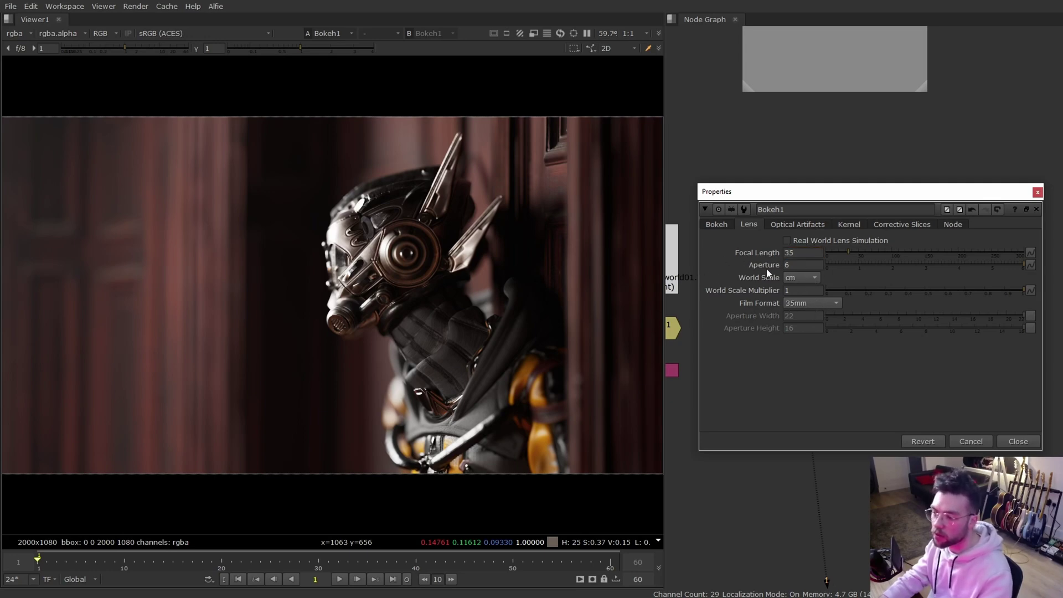
double_click(925, 189)
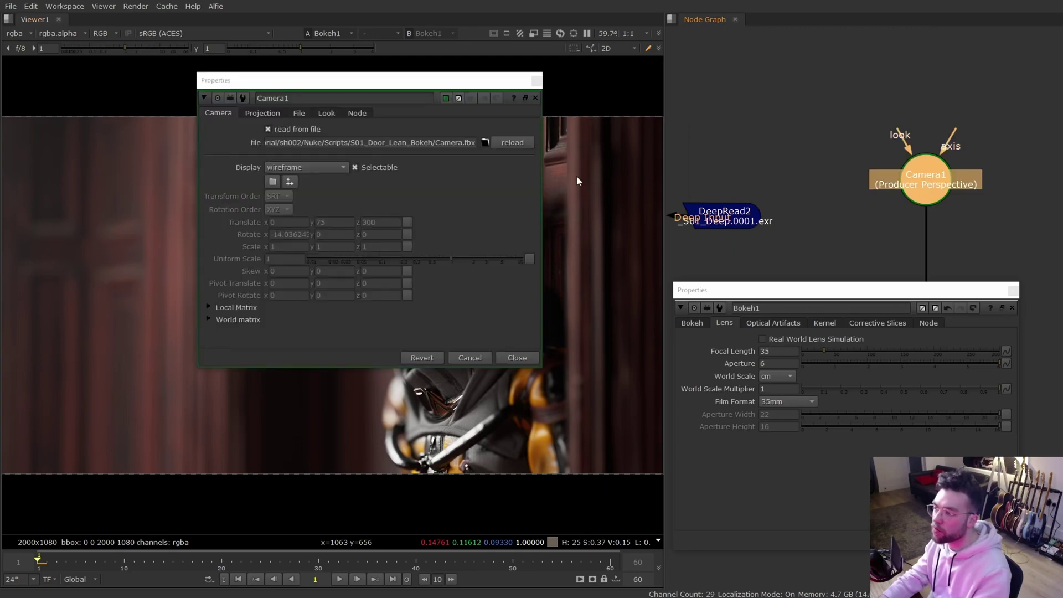
drag(414, 85, 448, 152)
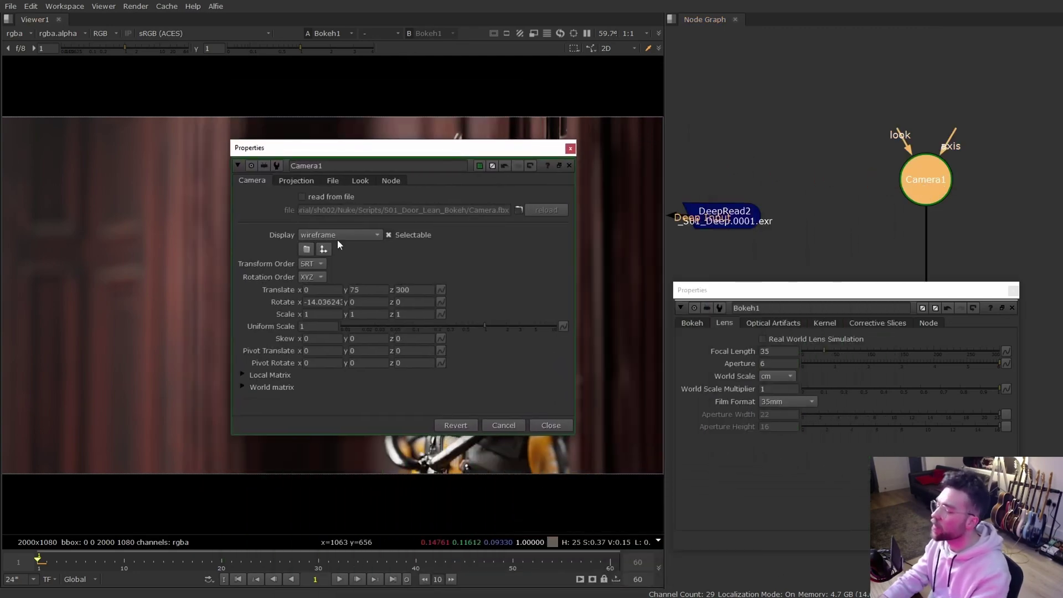
click(296, 181)
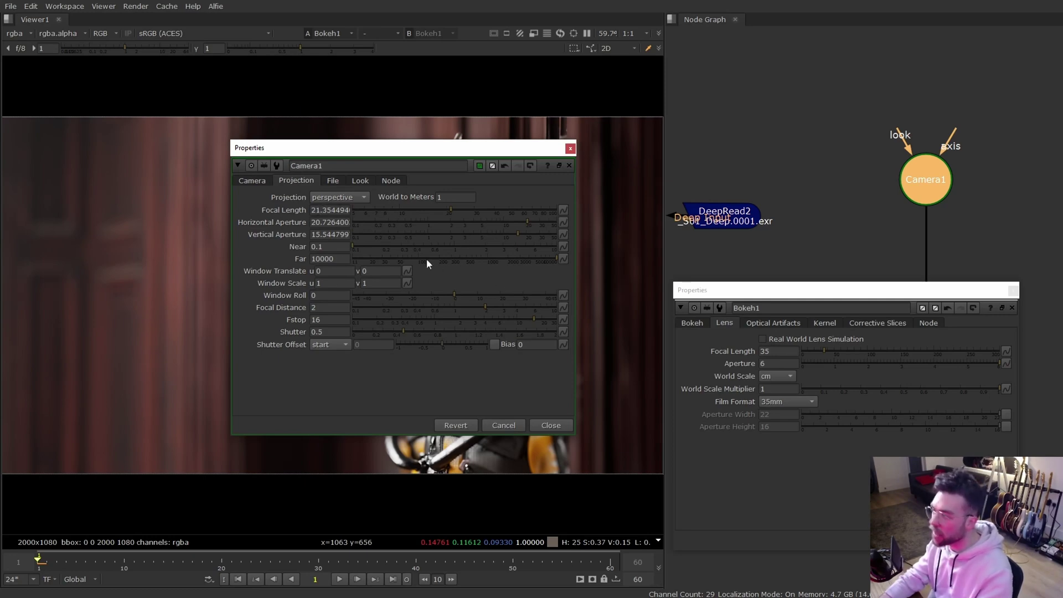
double_click(327, 209)
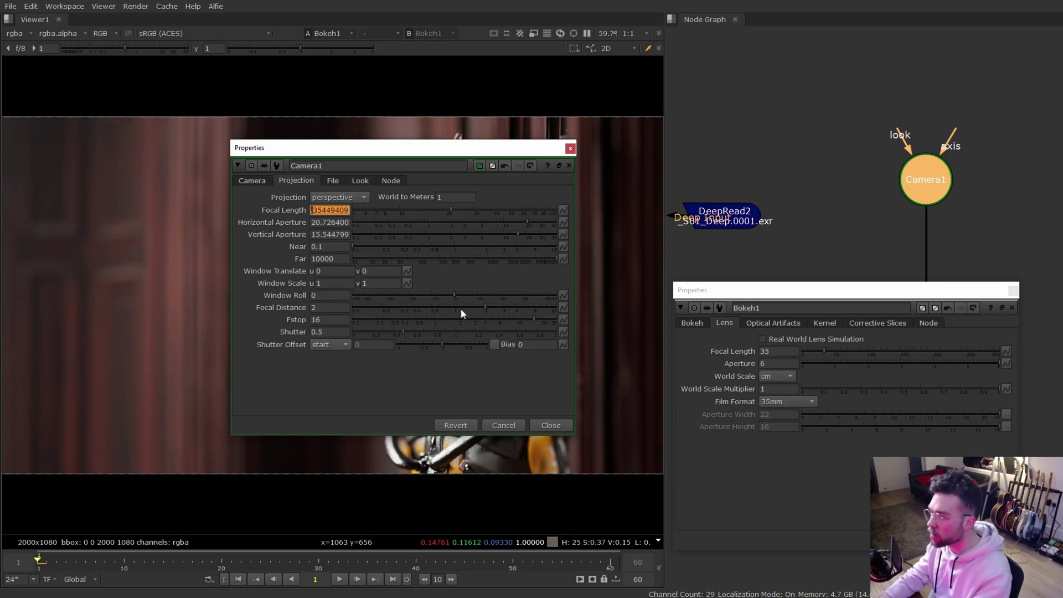
Step: Set Bokeh1's lens Focal Length to 21 and review the Film Format options, keeping 35mm
drag(779, 350, 689, 344)
text(21)
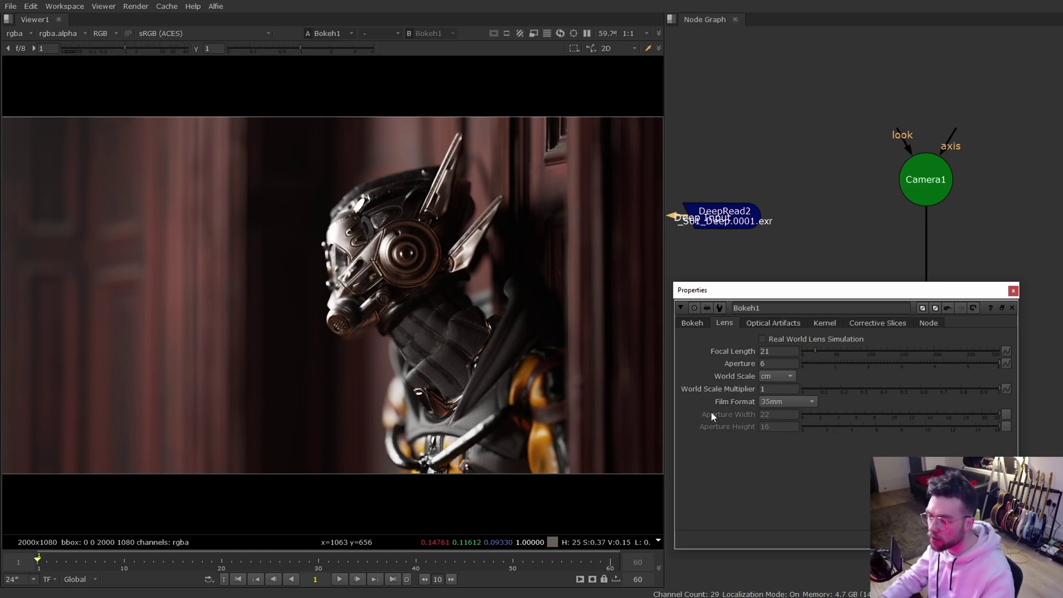
click(769, 402)
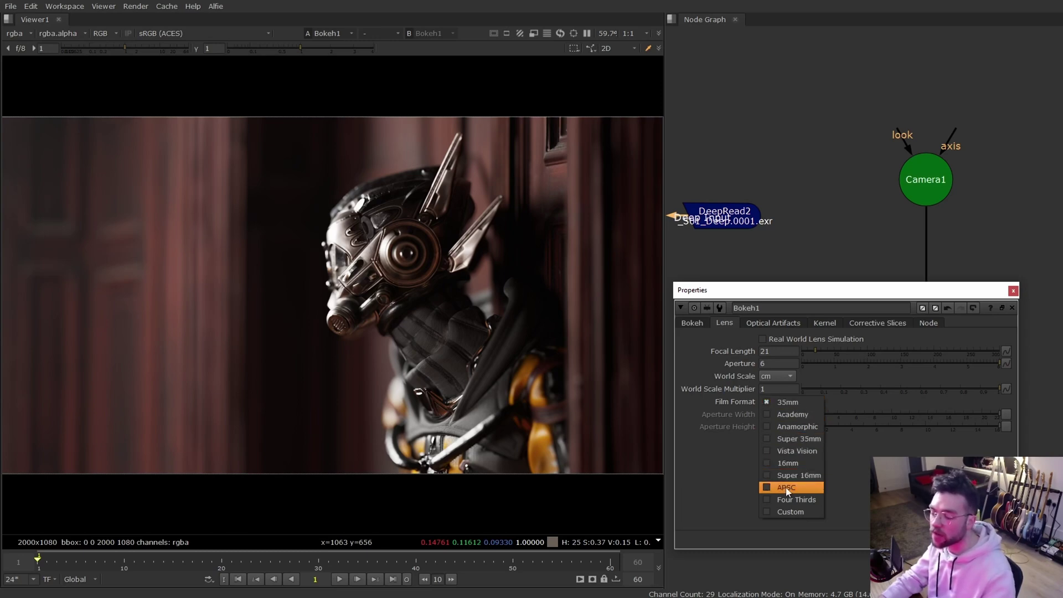
click(865, 495)
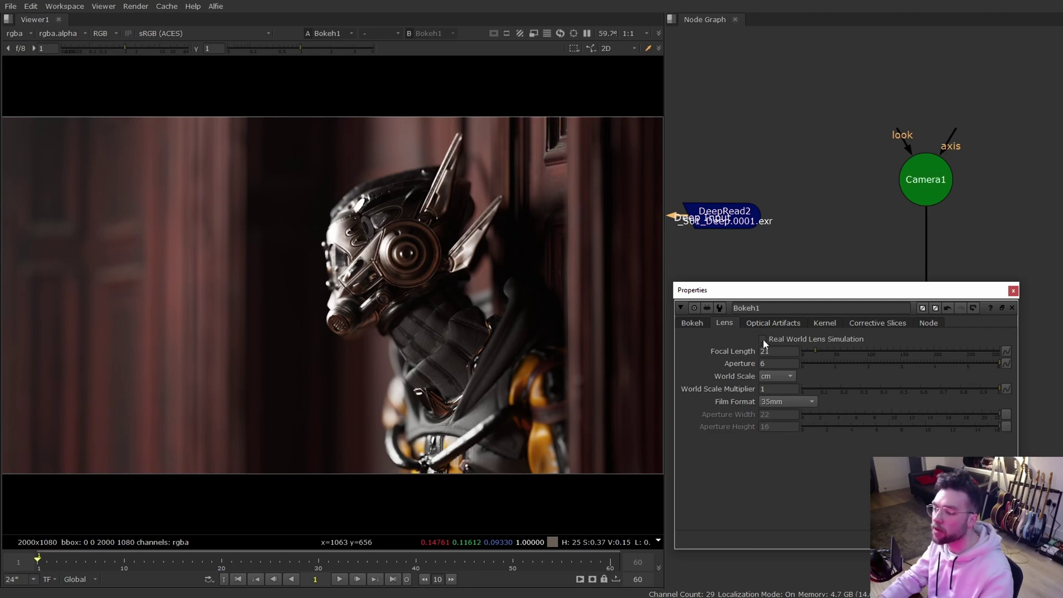
Step: Turn on Bokeh1's Real World Lens Simulation and try lens Aperture values of 1 and 0.8
click(833, 340)
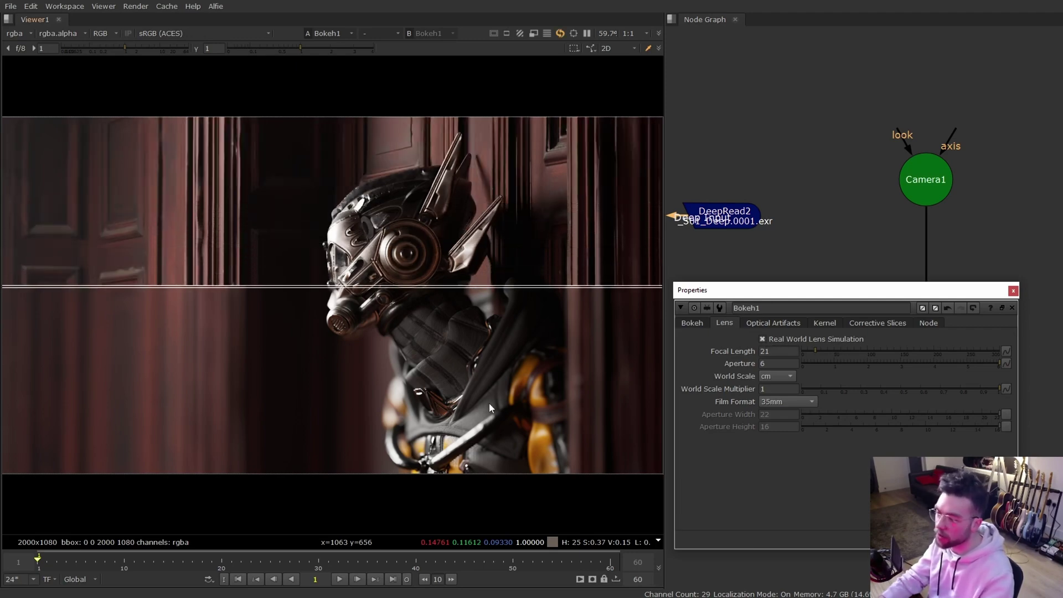
drag(774, 363, 675, 360)
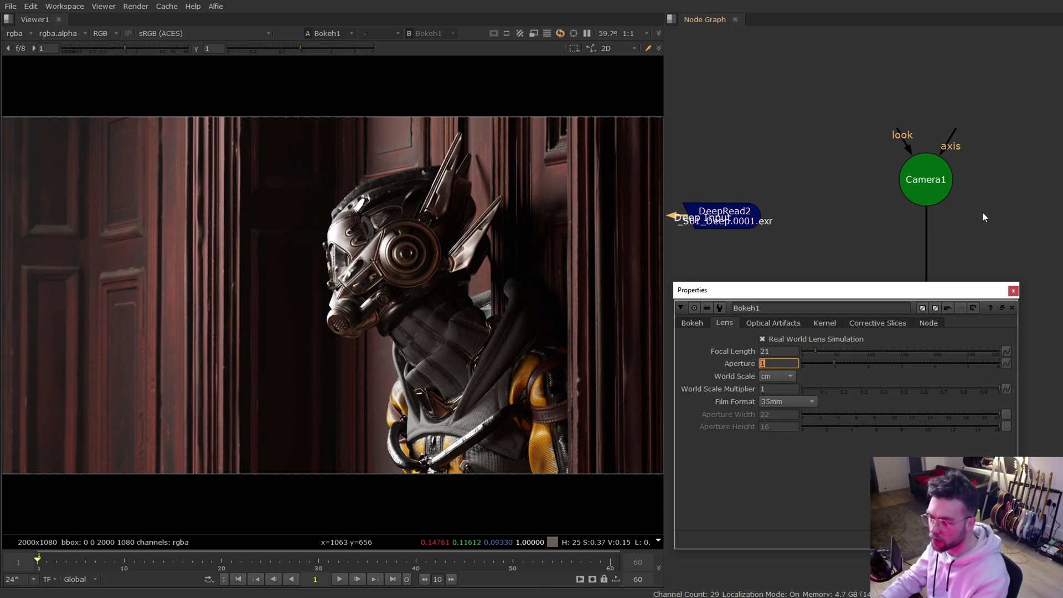
text(1)
key(Return)
text(0.8)
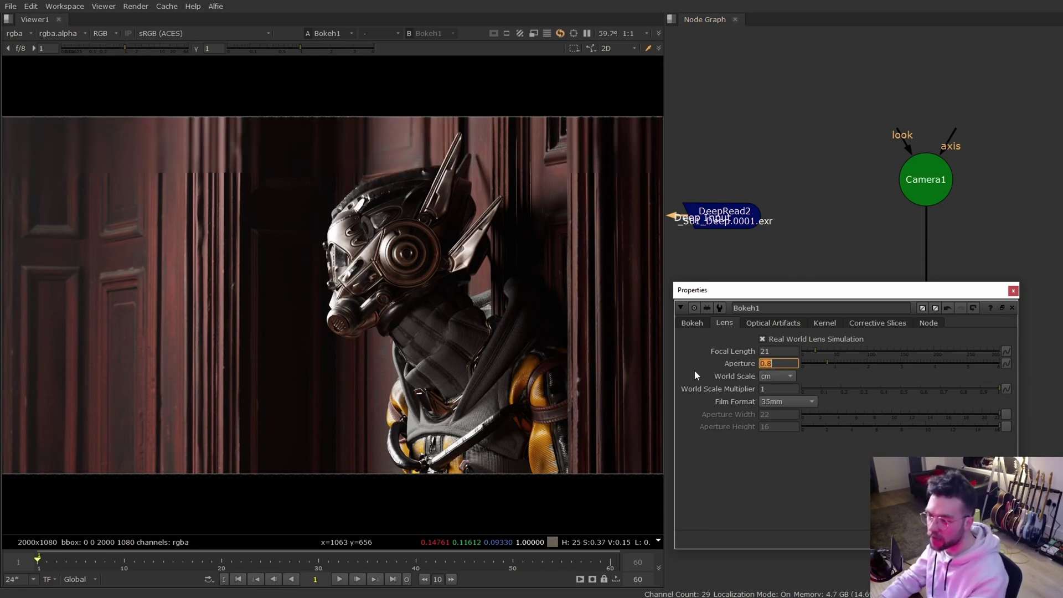
key(Return)
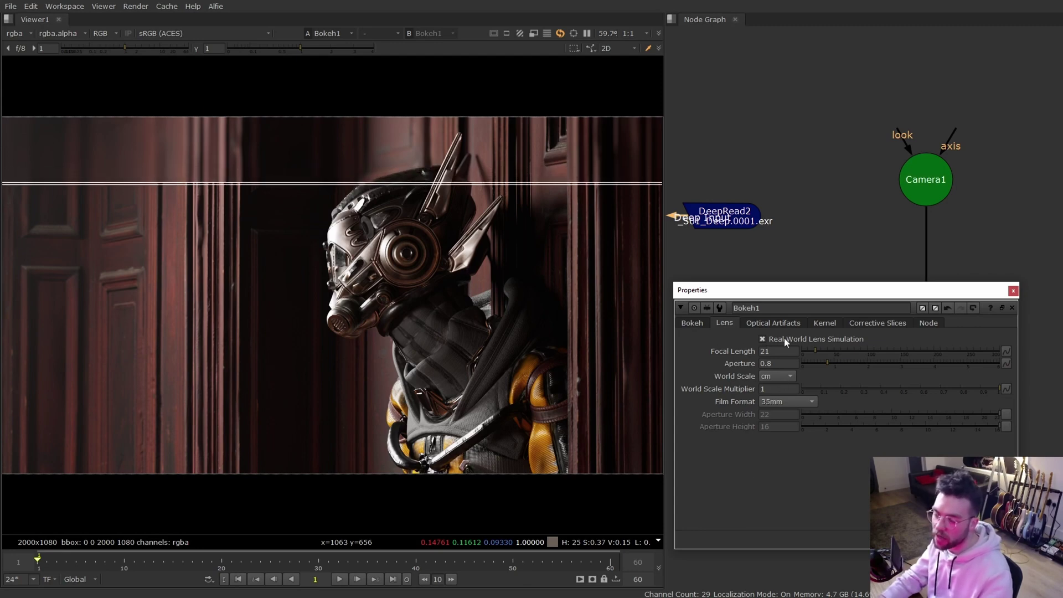
Step: Set Bokeh1's lens Aperture to 0.4 and check it alongside the main Bokeh settings
drag(780, 364, 689, 343)
text(0.4)
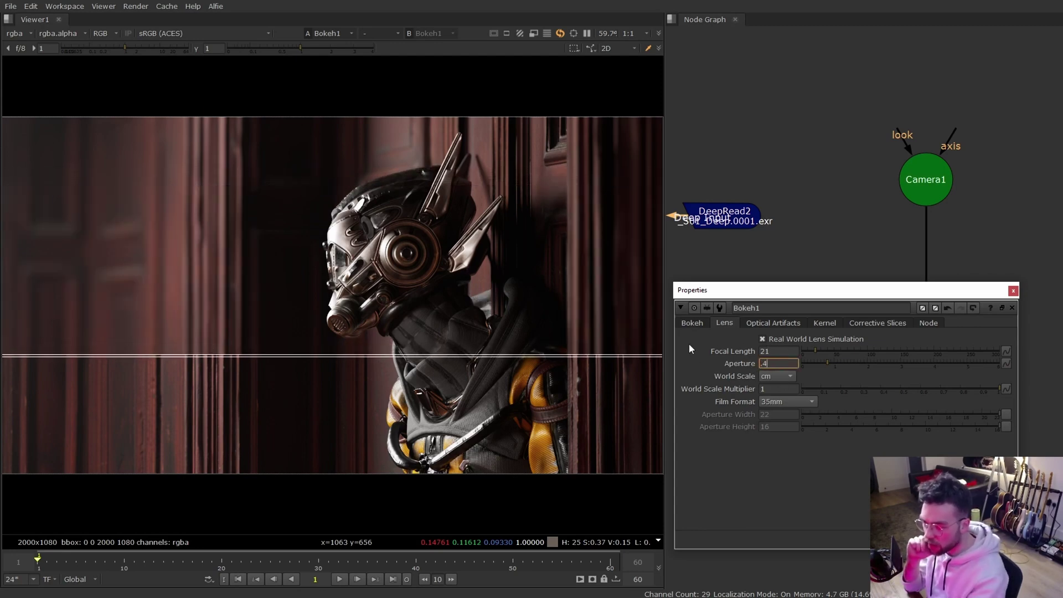
key(Return)
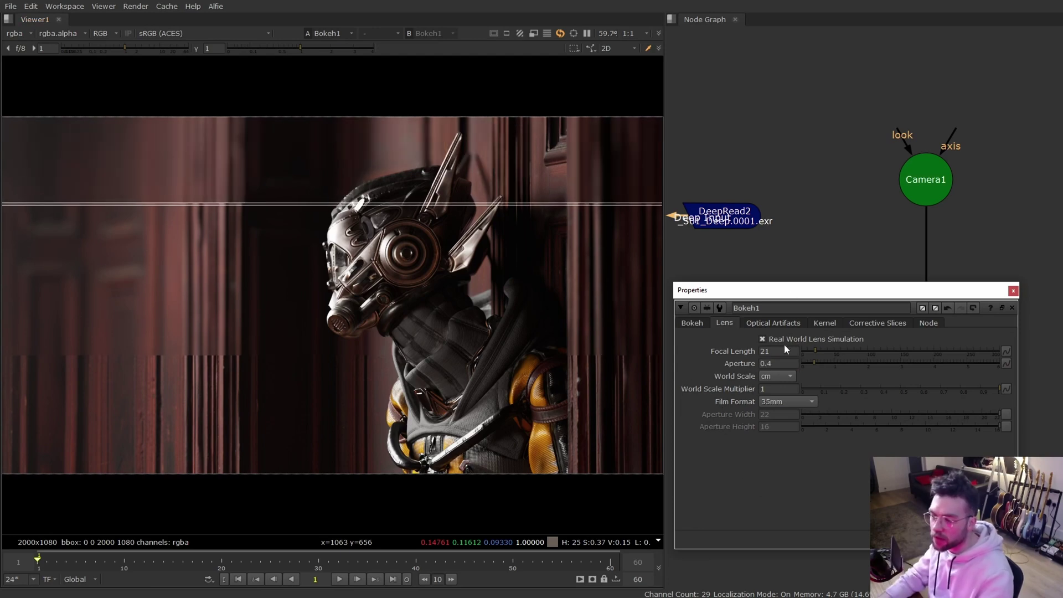
click(692, 323)
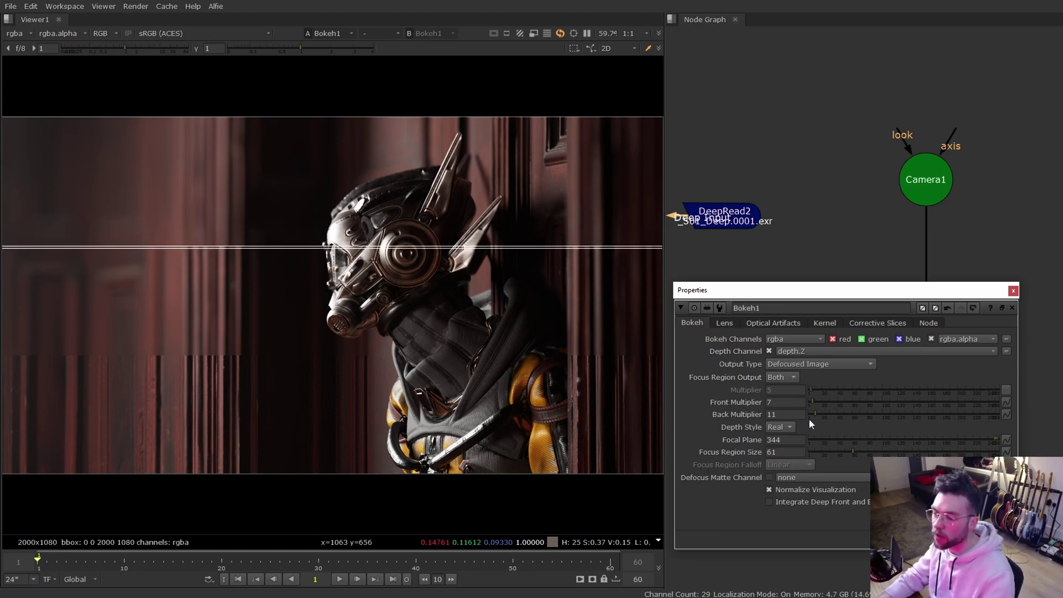
click(724, 324)
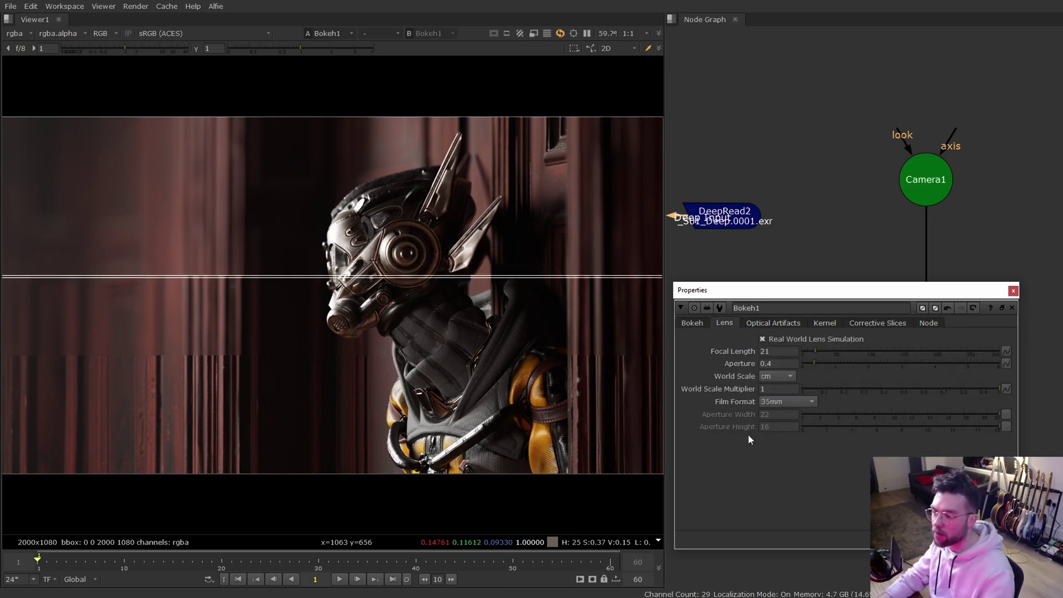
Step: Try a Bloom of 1 in Bokeh1's optical artifacts and return it to 0
drag(793, 294, 792, 286)
click(778, 316)
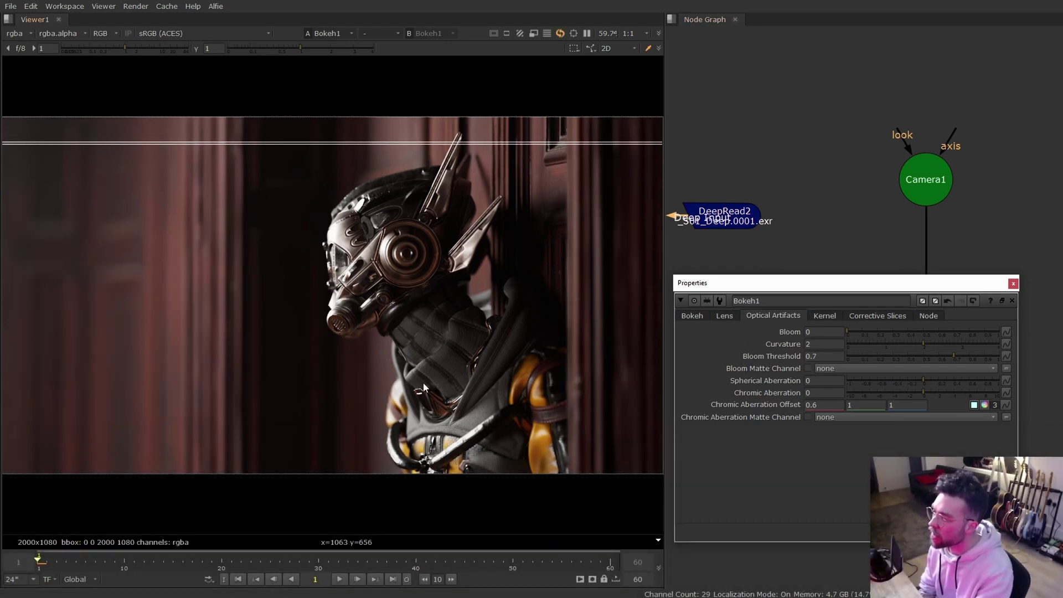
click(689, 317)
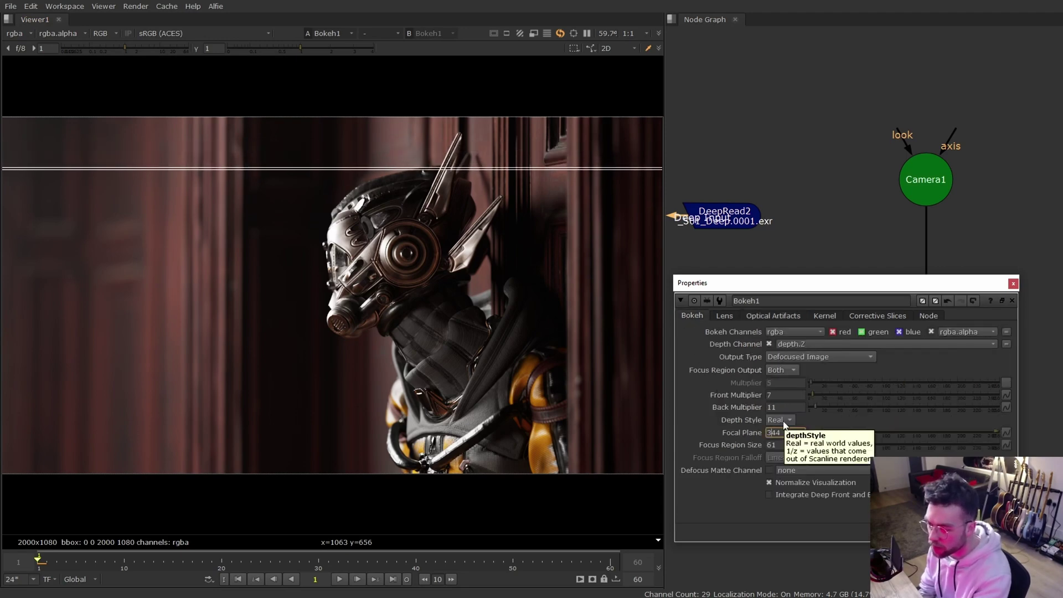
click(772, 317)
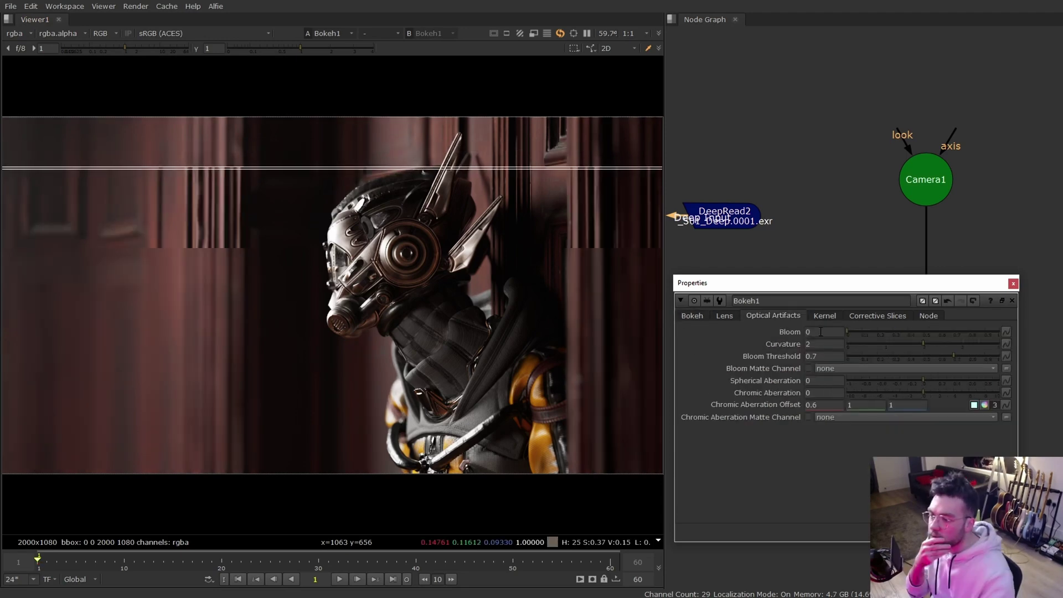
double_click(821, 332)
text(1)
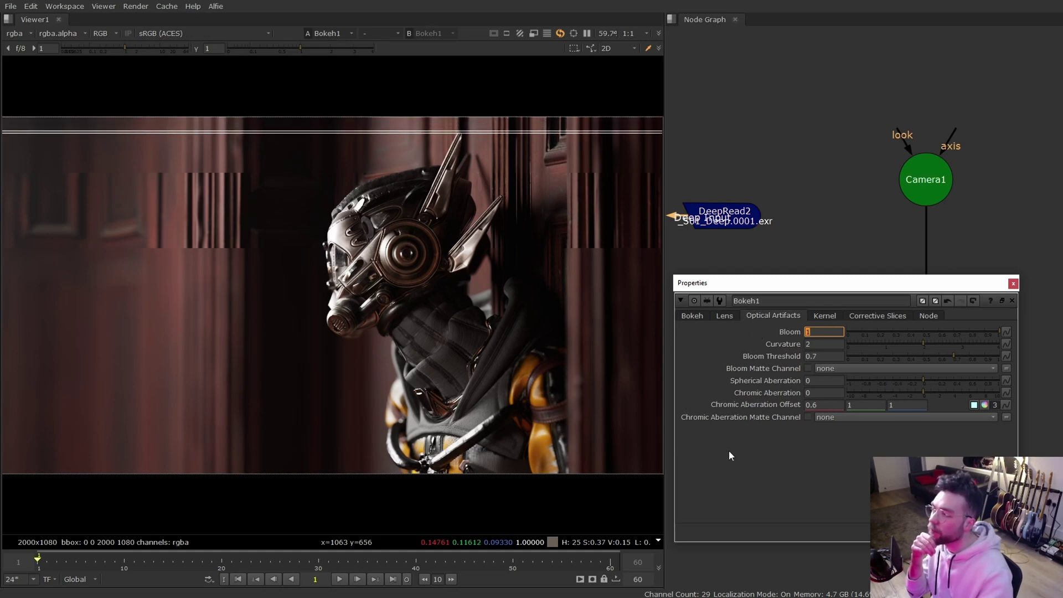
text(0)
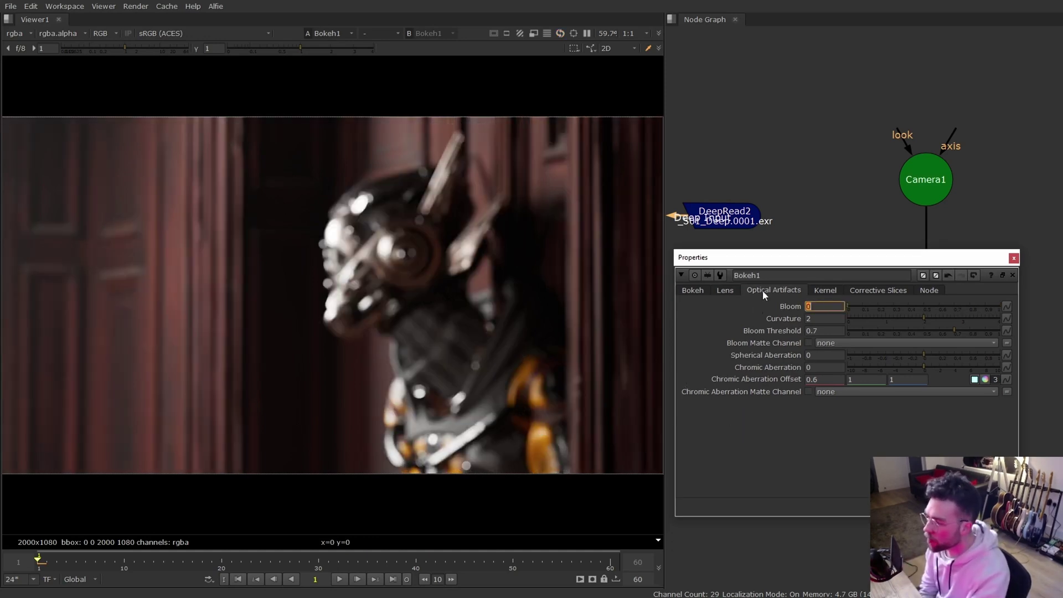
Step: Set Bokeh1's Bloom to 1 and its Bloom Threshold to 0.045
text(.6 1)
key(Return)
click(761, 446)
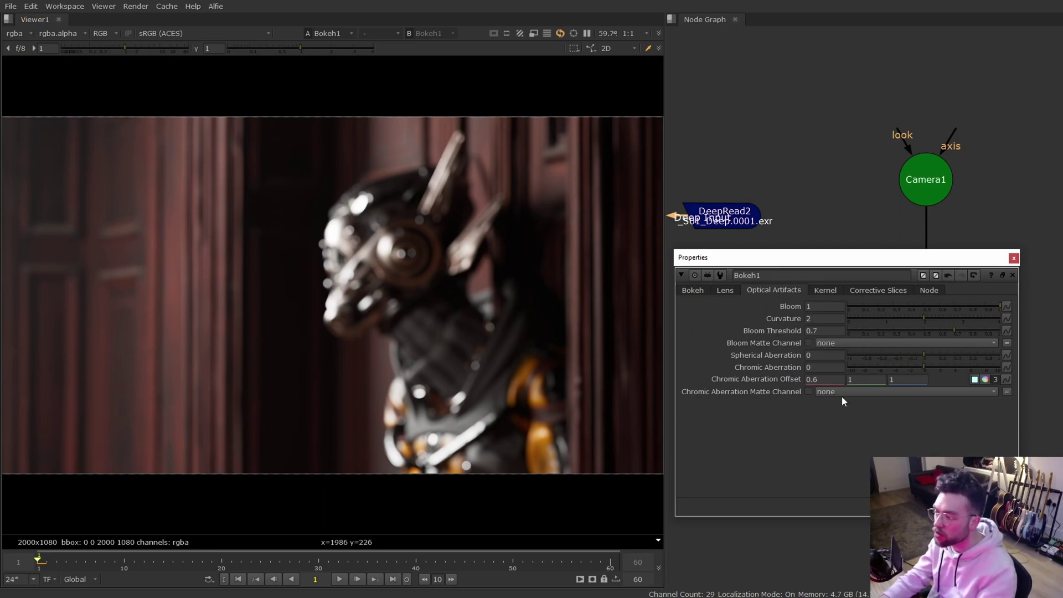
key(ctrl+z)
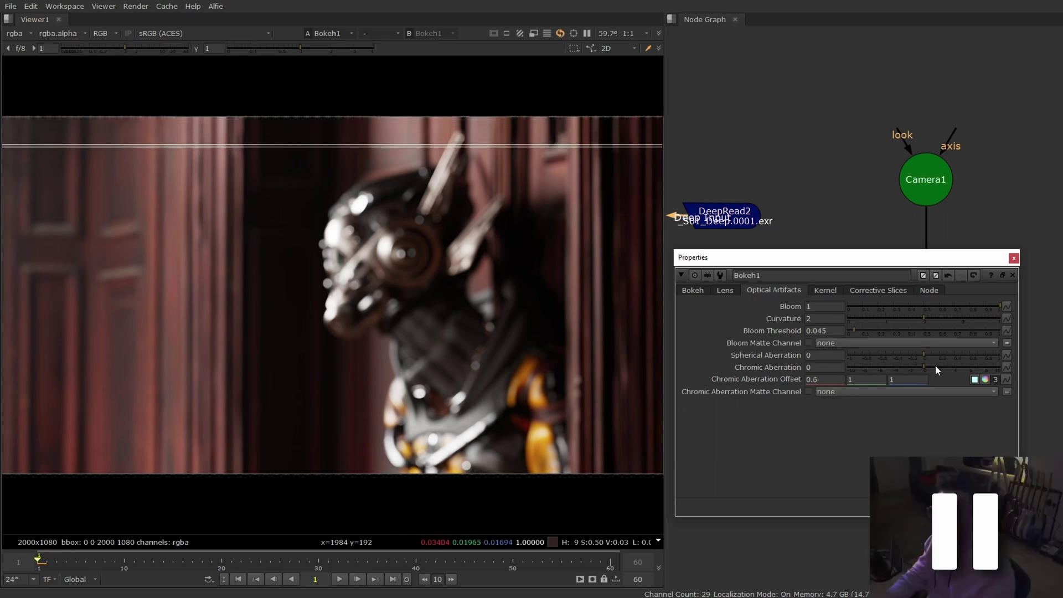
Step: Compare Bokeh1's Spherical Aberration at -1 and 0, leave it at 0, and raise Chromic Aberration to 10
drag(935, 365, 1052, 371)
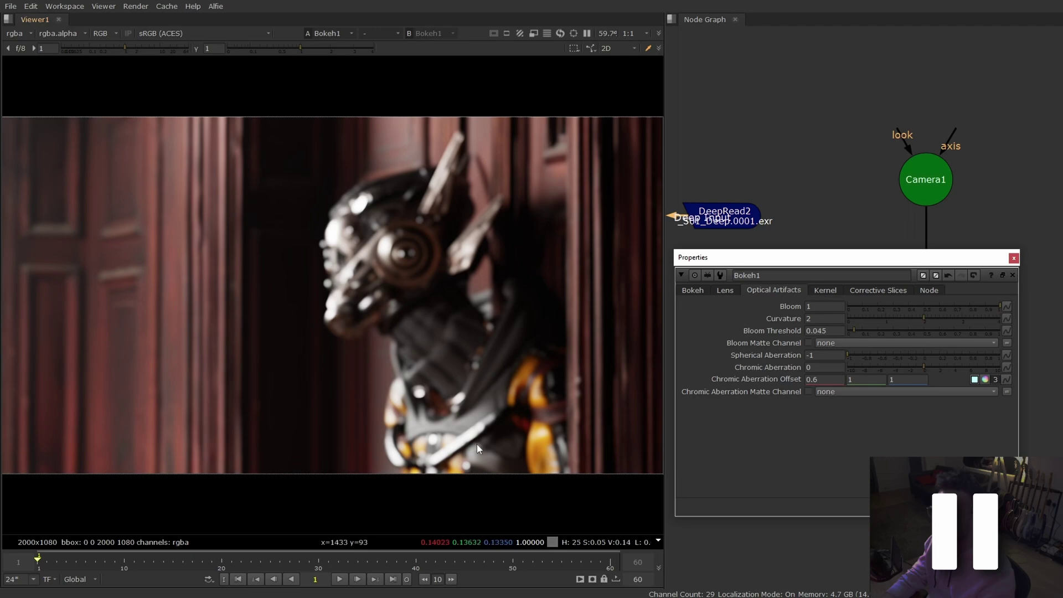
ctrl+click(876, 354)
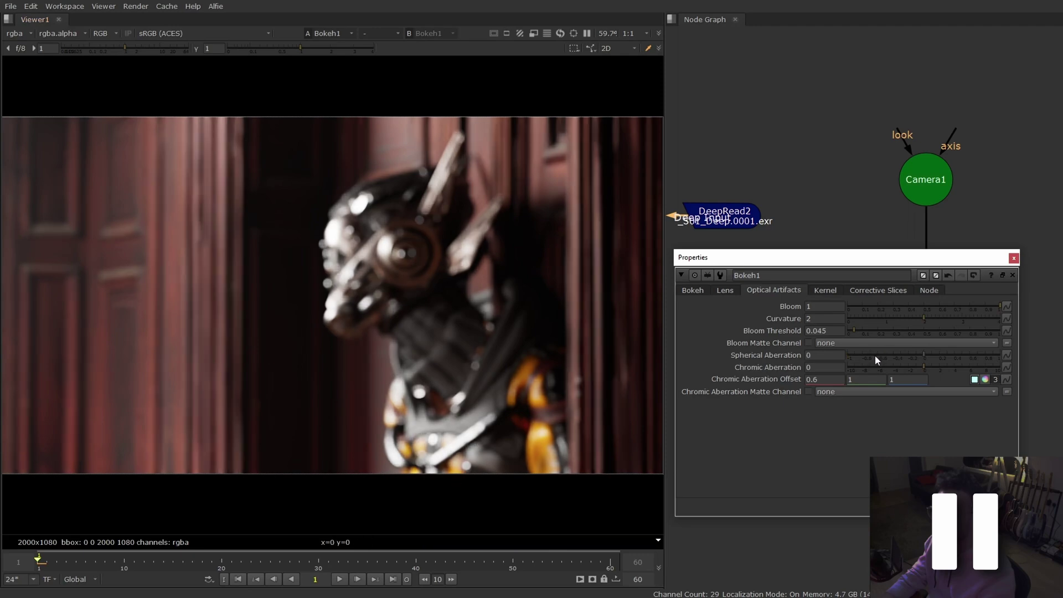
drag(895, 352, 769, 366)
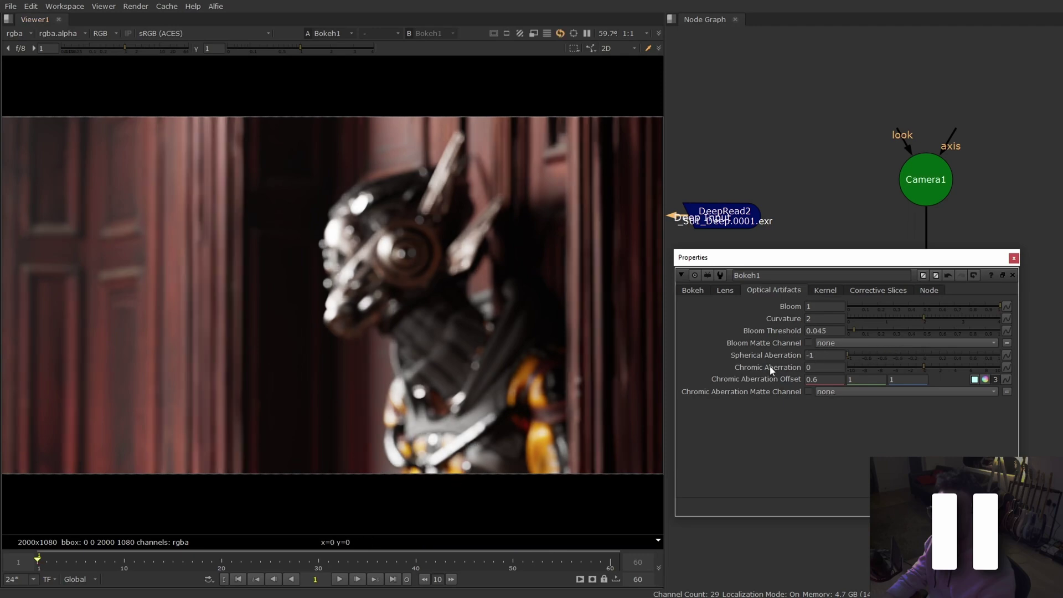
ctrl+click(868, 355)
drag(929, 355, 1037, 364)
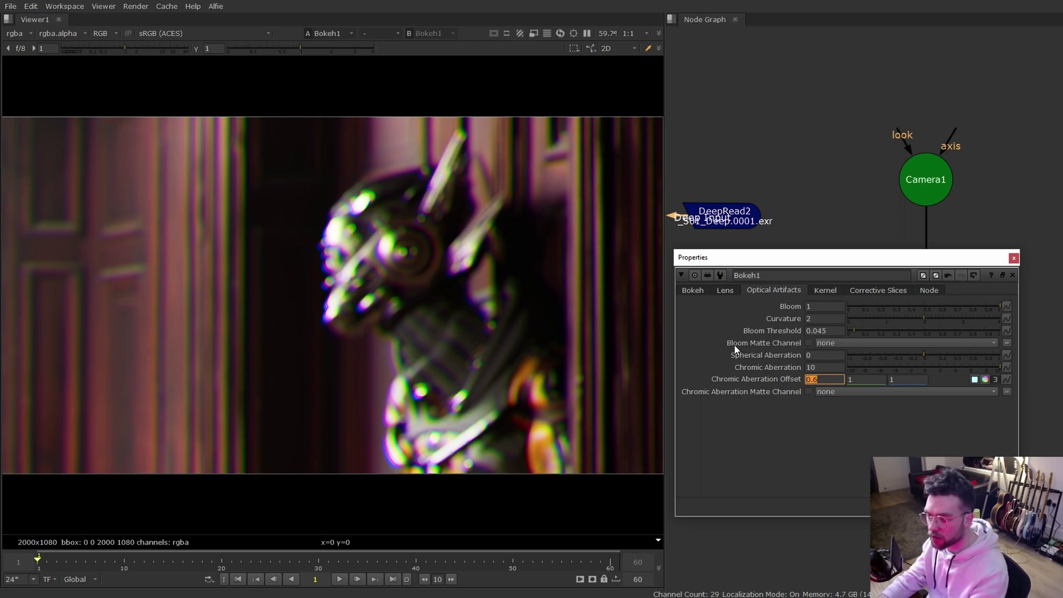
Step: Set Bokeh1's Chromic Aberration Offset to 2 for red, 0.5 for green and 2 for blue
text(2)
key(Tab)
text(0)
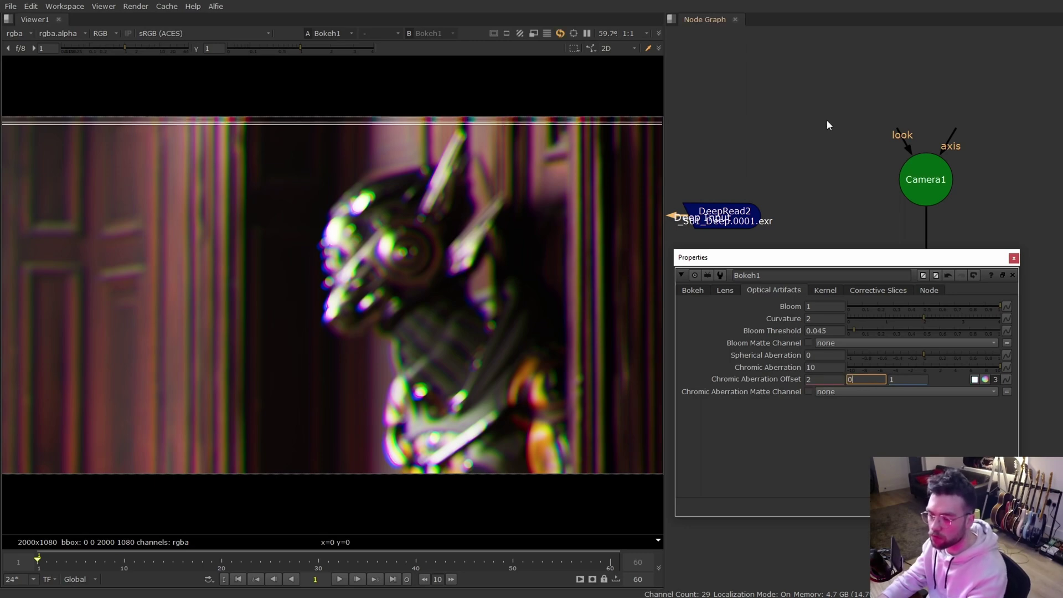
text(.5)
key(Tab)
text(2)
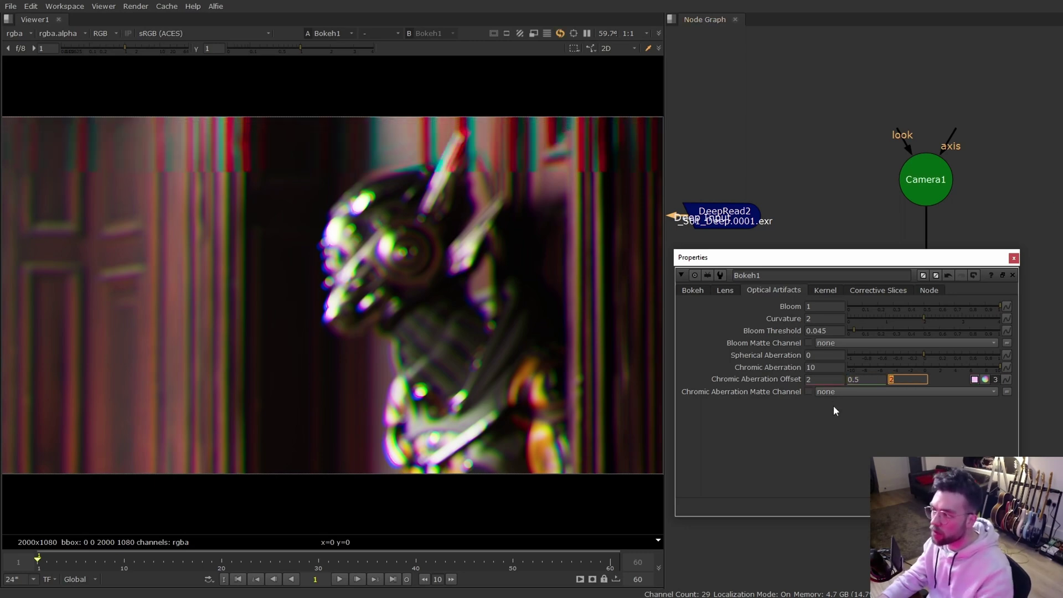
click(839, 444)
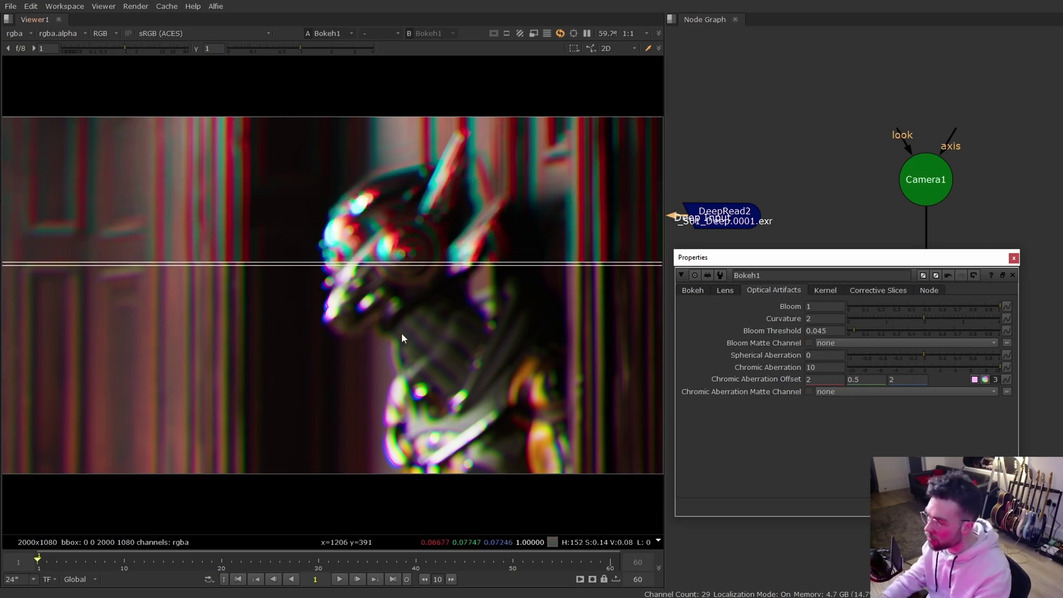
Step: Try Chromic Aberration values of 0.1 and 0.3 on Bokeh1, settling on 0.8
click(823, 368)
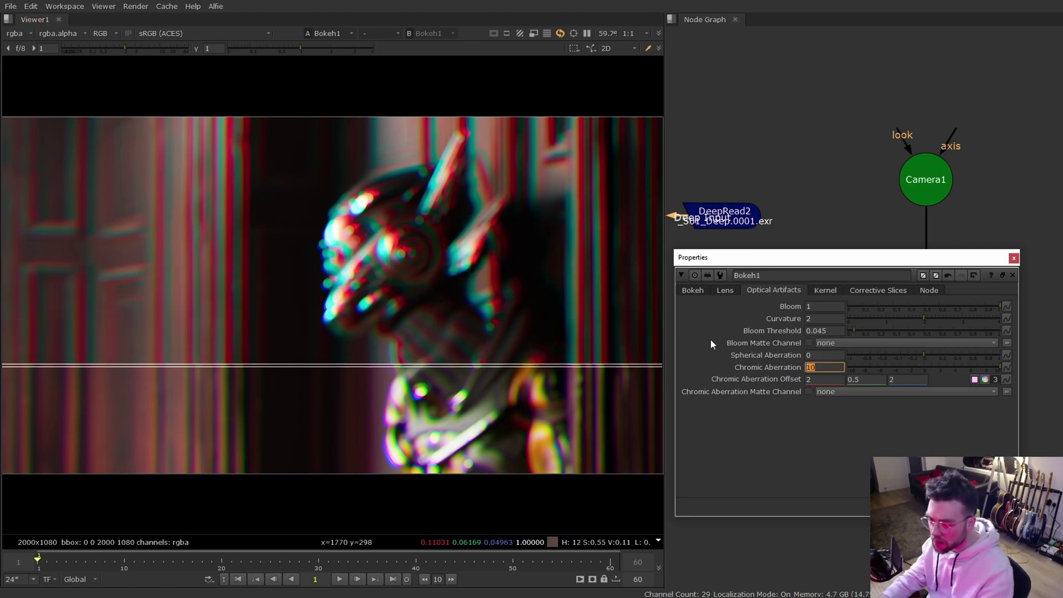
text(0.1)
key(Return)
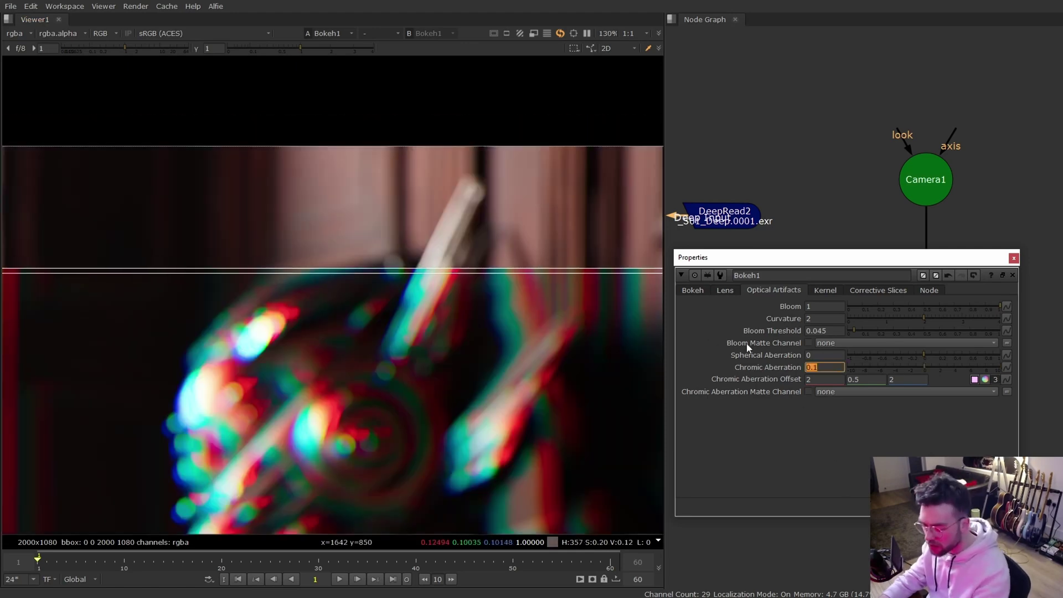
text(0.3)
key(Return)
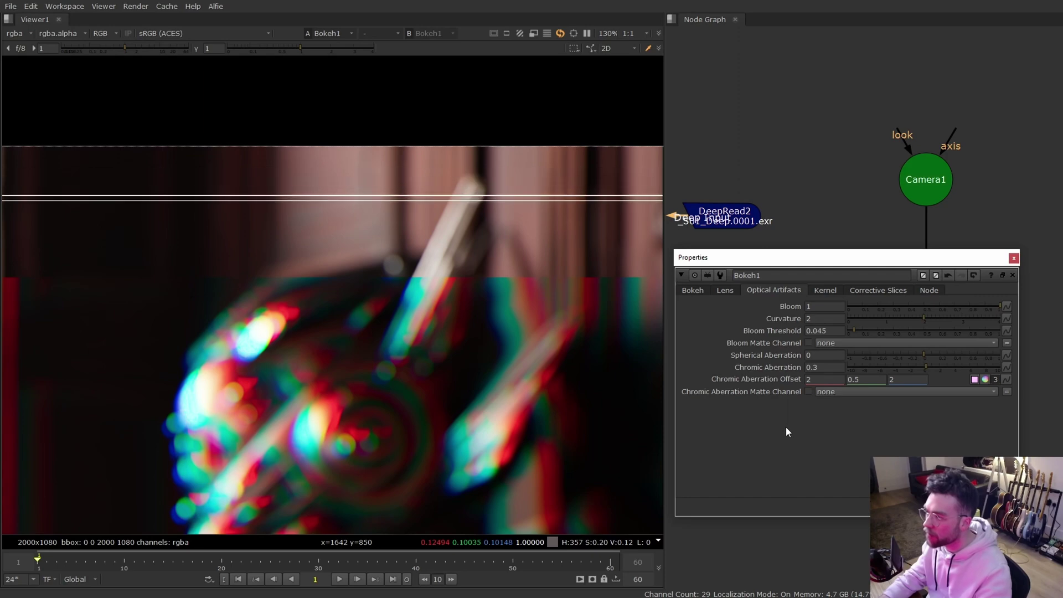
text(0.8)
key(Return)
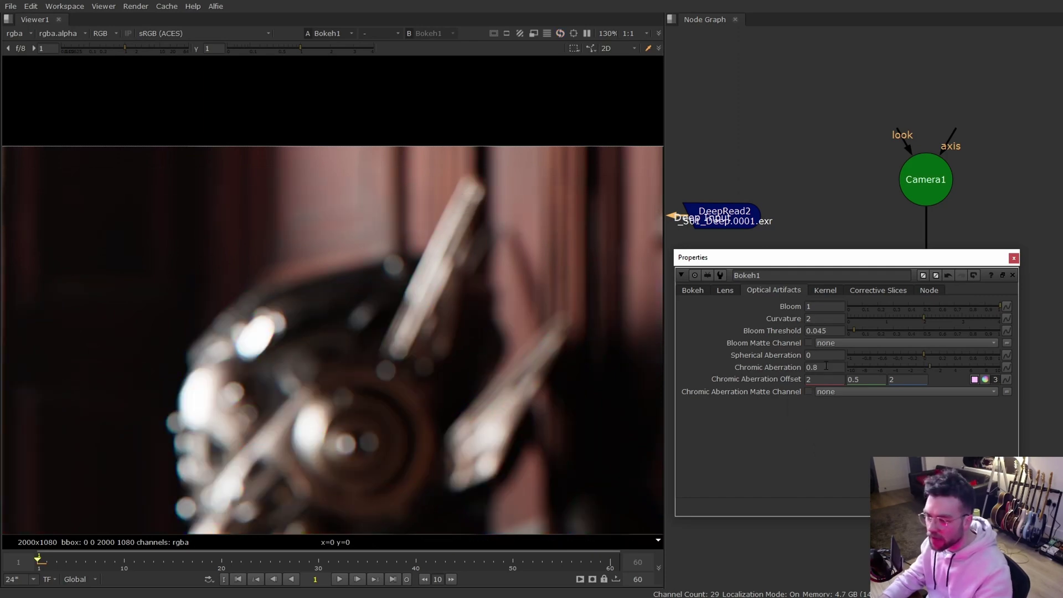
Step: Try a Chromic Aberration of 0 for comparison, undo it, and inspect the defocused highlights up close
text(0)
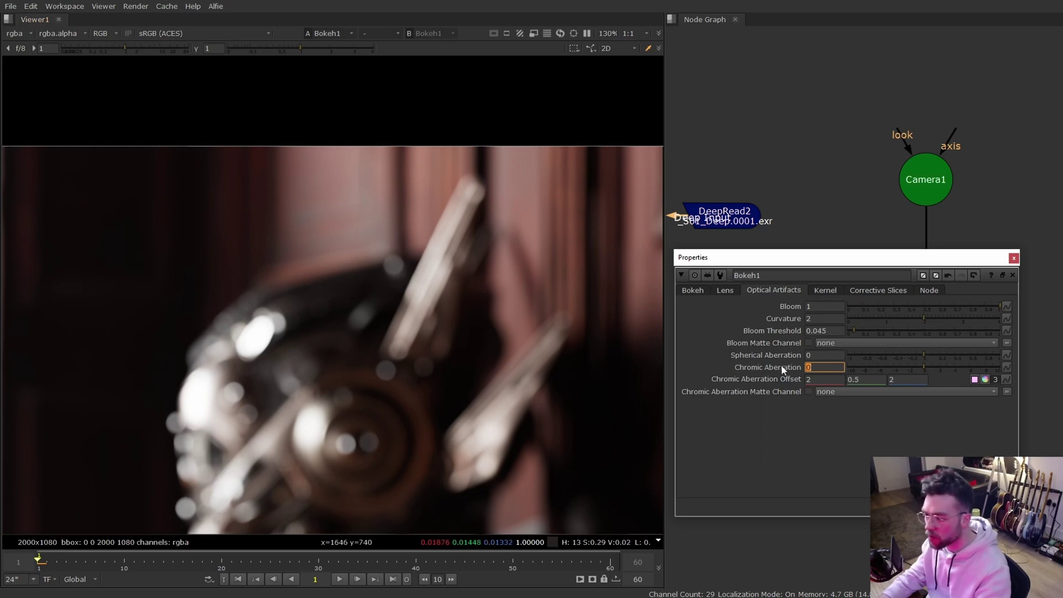
key(ctrl+z)
scroll(348, 452, up, 5)
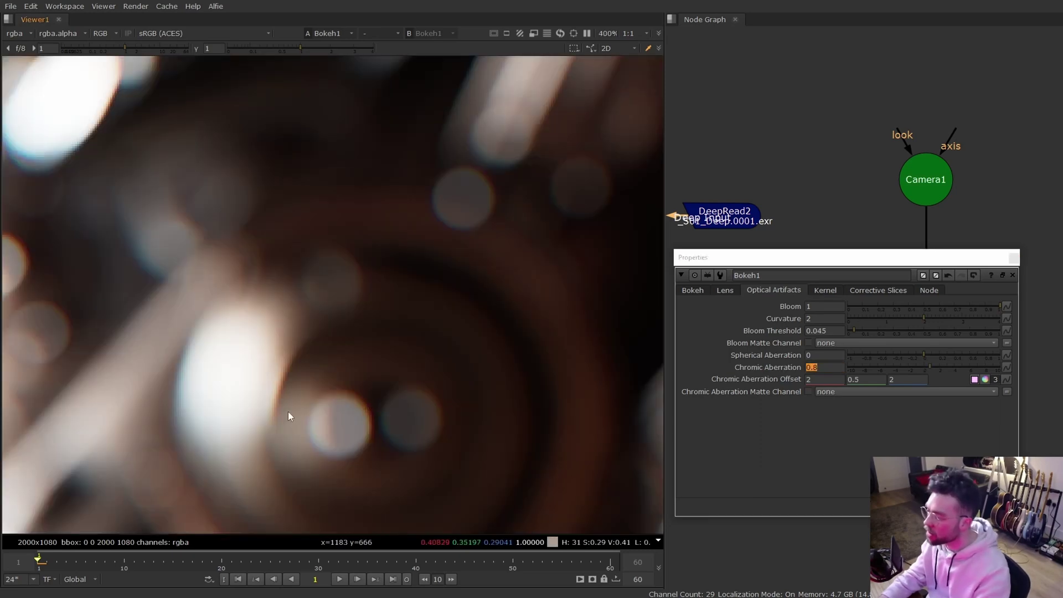
key(f)
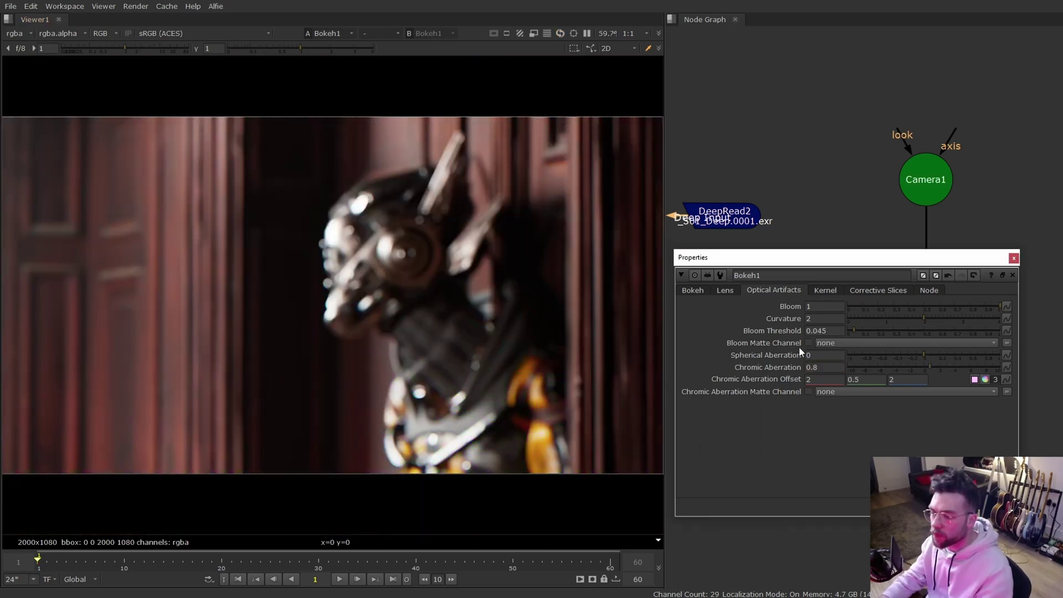
Step: Set Bokeh1's Kernel Type to Input, connect Shuffle1 to its Kernel input and inspect the resulting bokeh on the helmet
click(829, 290)
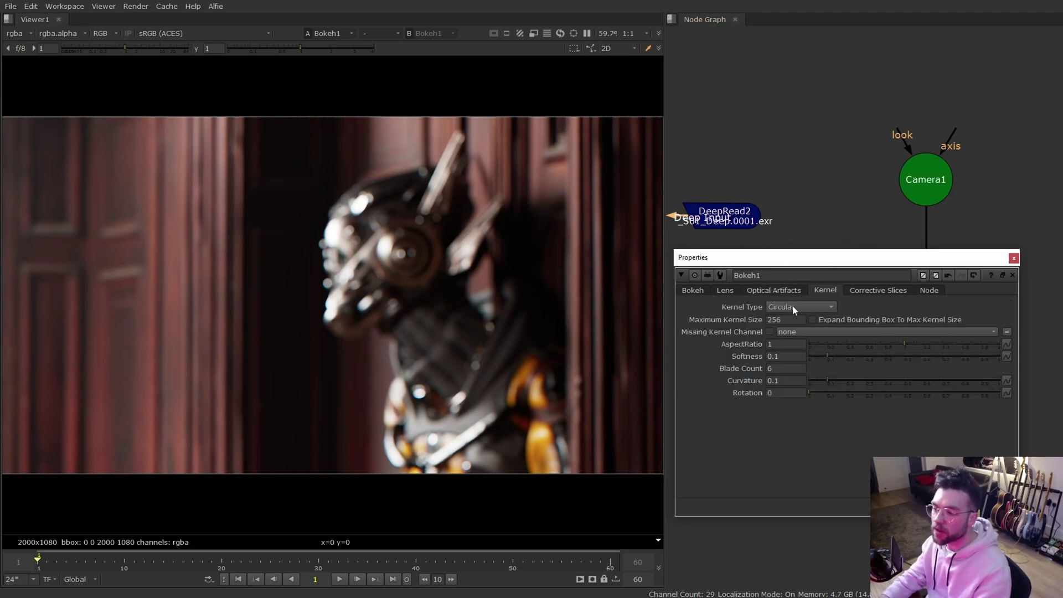
click(810, 297)
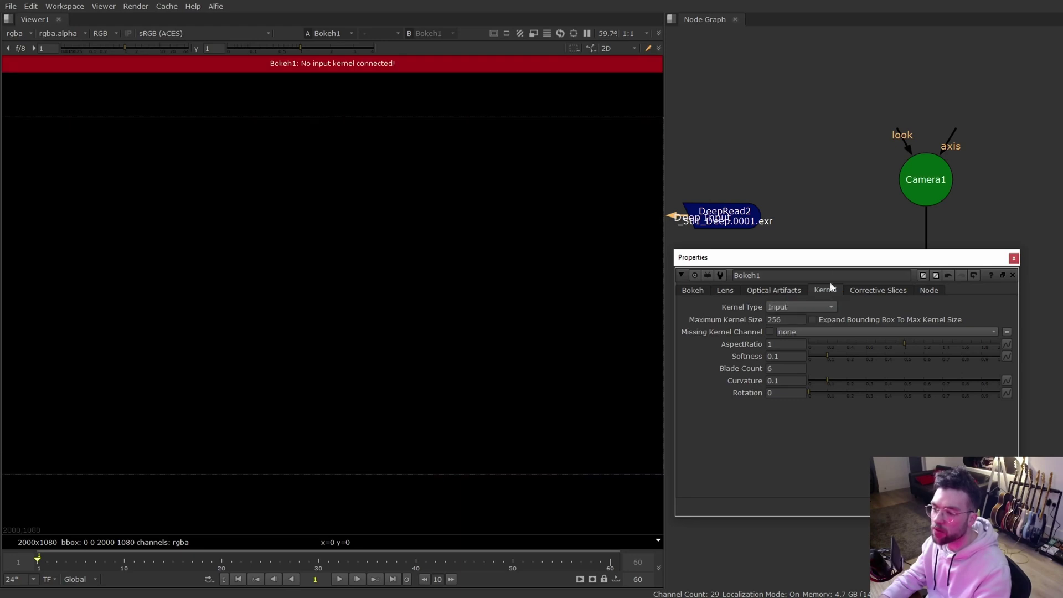
scroll(837, 192, down, 3)
middle_drag(731, 165, 925, 201)
scroll(891, 189, up, 2)
scroll(897, 203, up, 2)
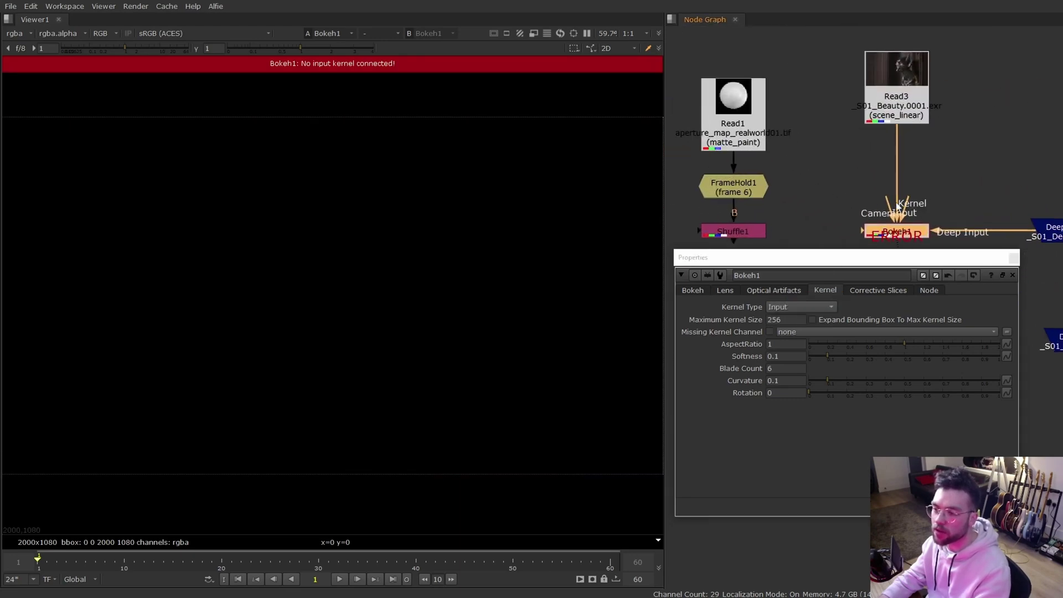
drag(743, 242, 742, 238)
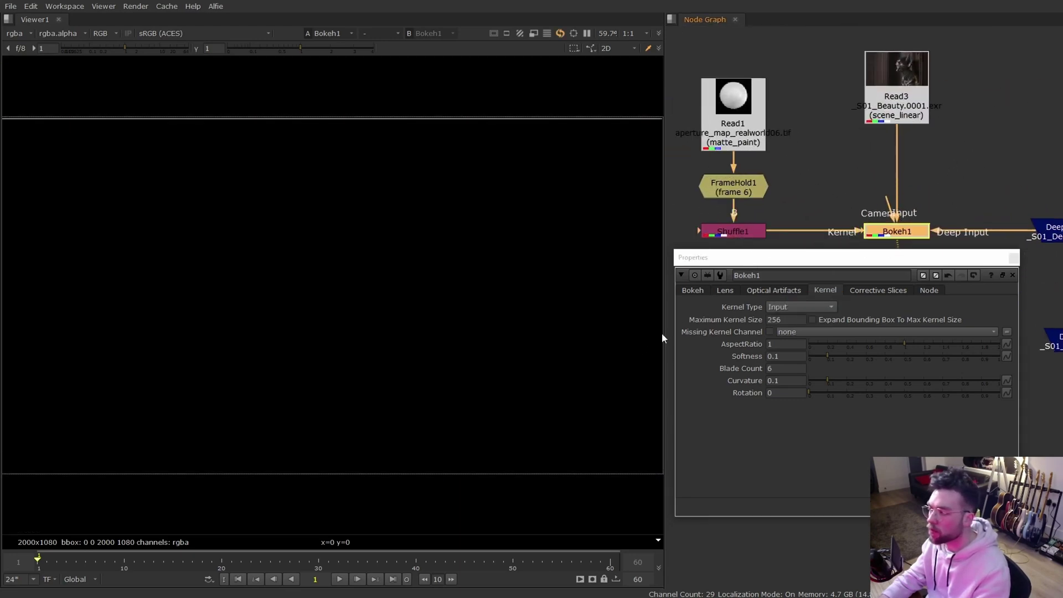
scroll(489, 275, up, 3)
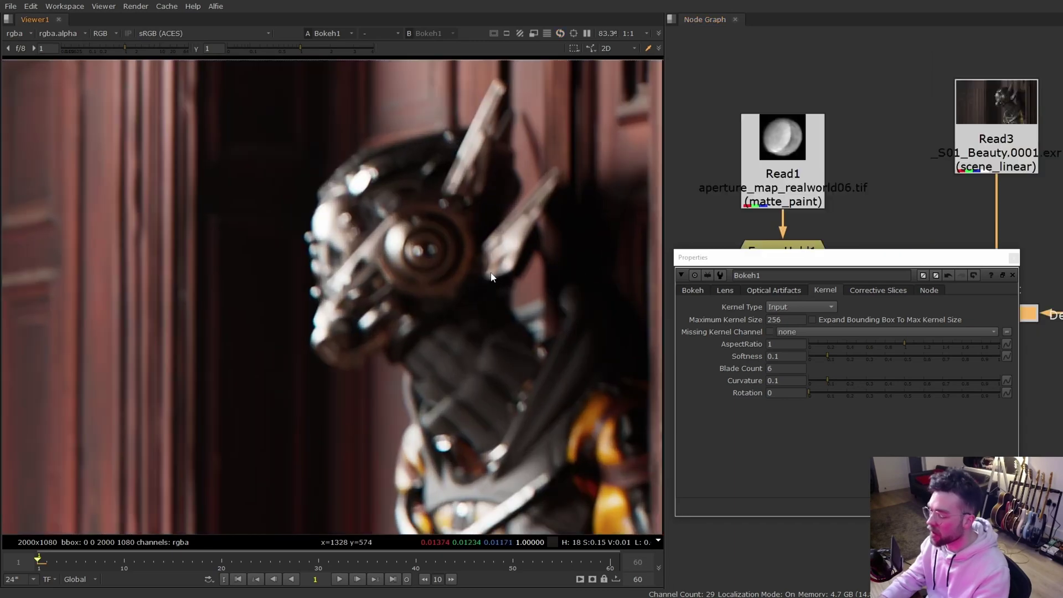
middle_drag(487, 263, 490, 272)
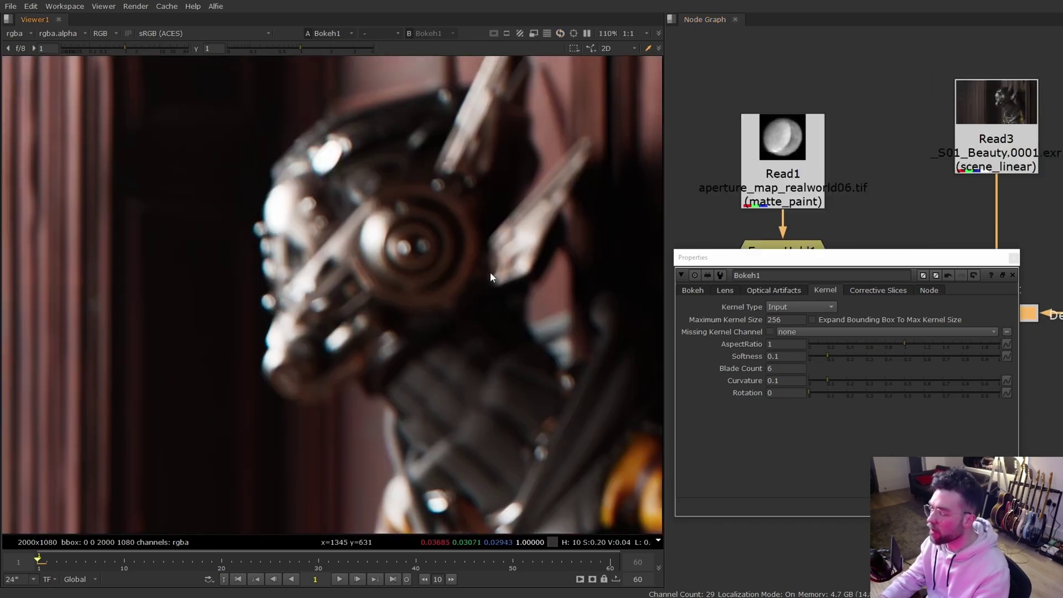
Step: Show Read1's aperture map in the viewer, framed in full, and examine its kernel shape
scroll(490, 271, up, 2)
click(768, 166)
key(1)
click(732, 205)
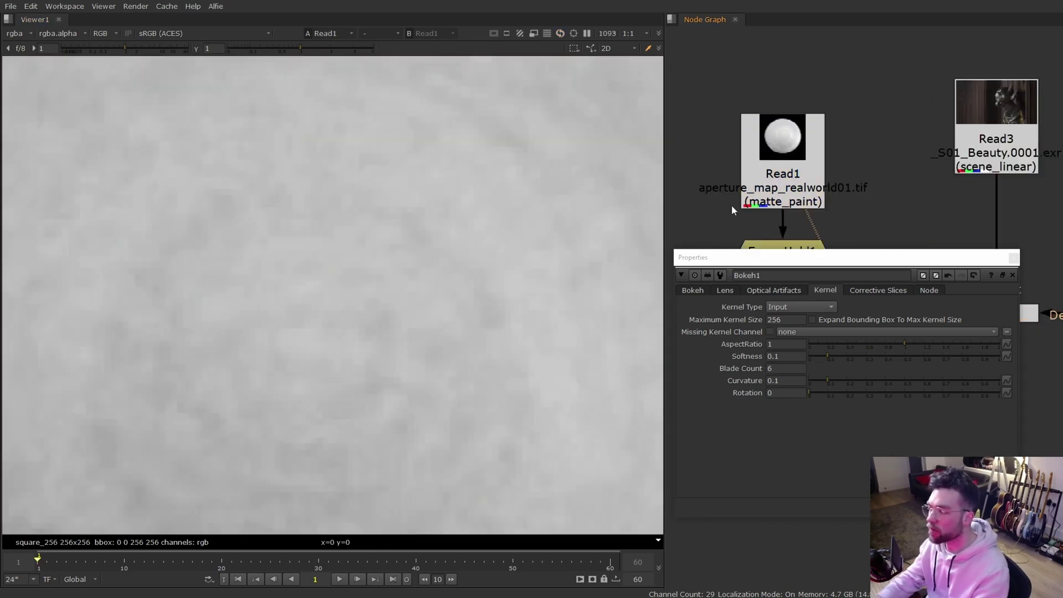
key(f)
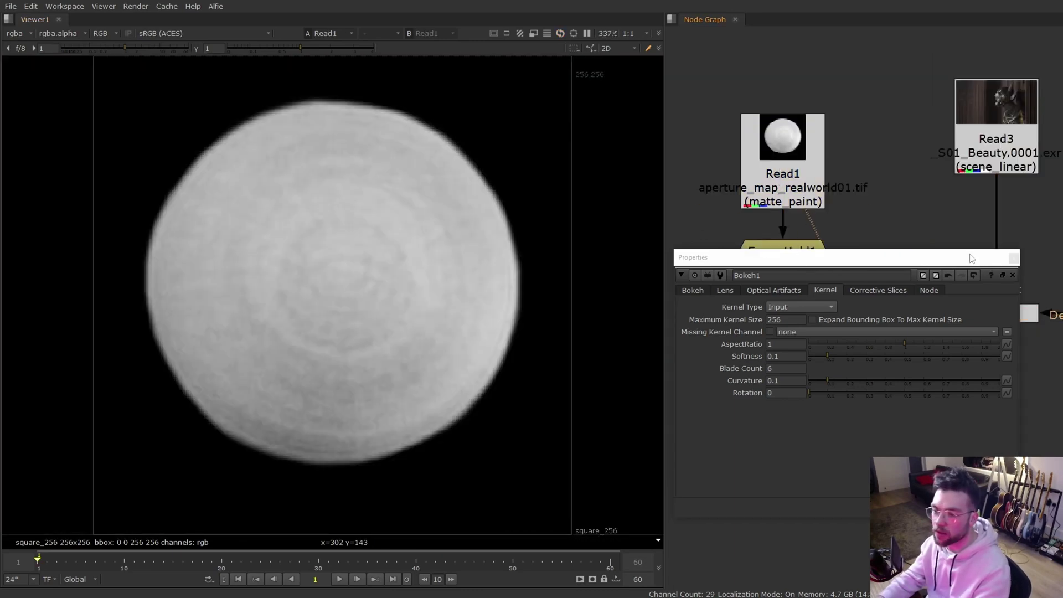
Step: View Bokeh1 again, set its Kernel Type to Aperture Blades and inspect the defocused highlights around the helmet up close
scroll(929, 219, down, 3)
middle_drag(927, 221, 848, 158)
click(884, 201)
key(1)
click(795, 304)
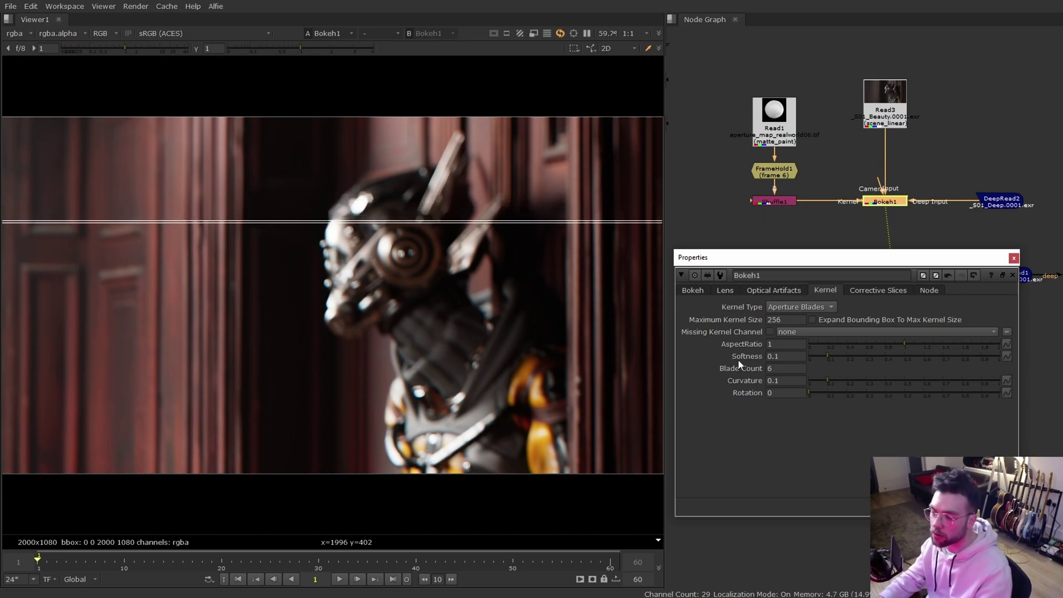
scroll(478, 251, up, 8)
scroll(480, 244, up, 2)
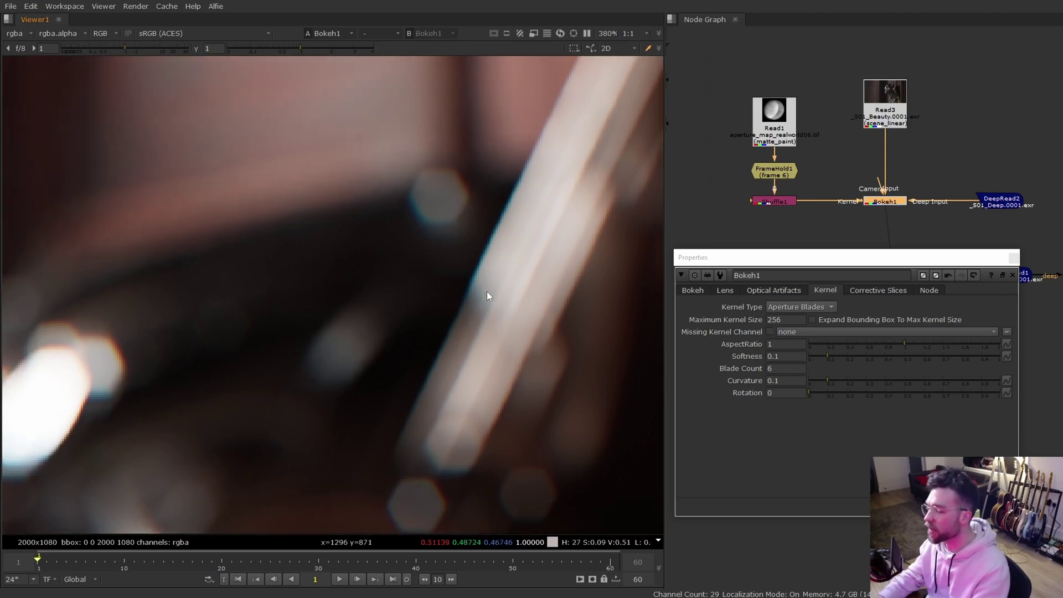
scroll(486, 291, down, 1)
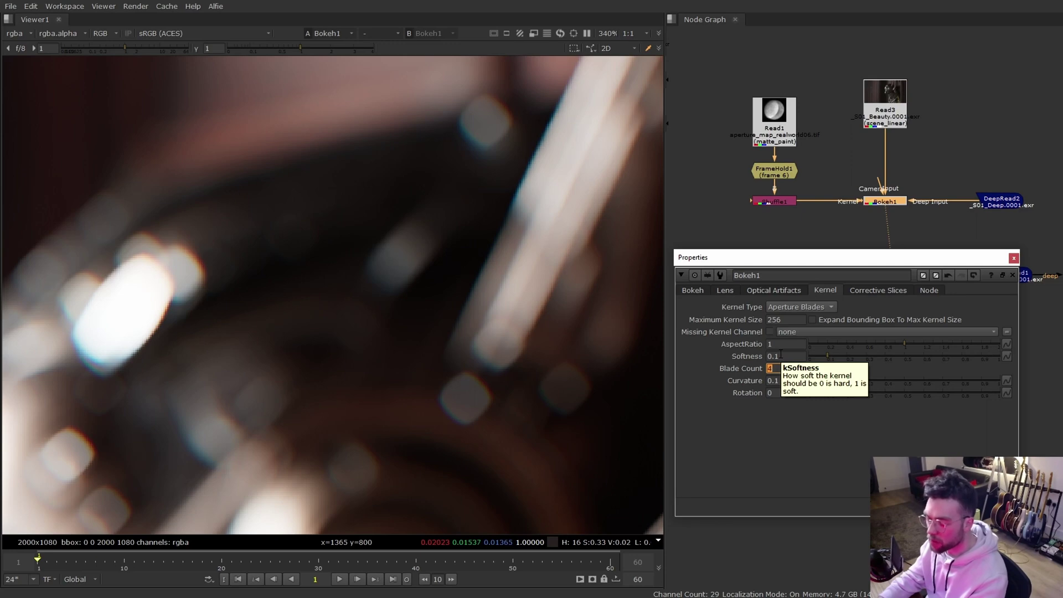
Step: Try Blade Counts of 4 and 9 on Bokeh1, settling on 5 with a Rotation of 0.745
key(Return)
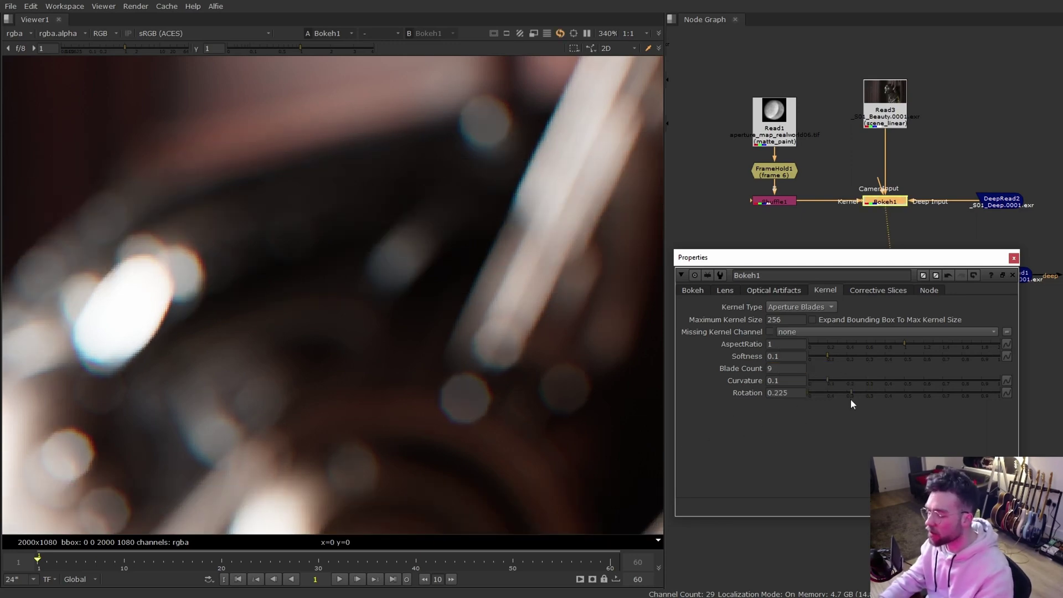
click(850, 399)
drag(852, 400, 950, 390)
drag(780, 368, 725, 356)
text(5)
key(Return)
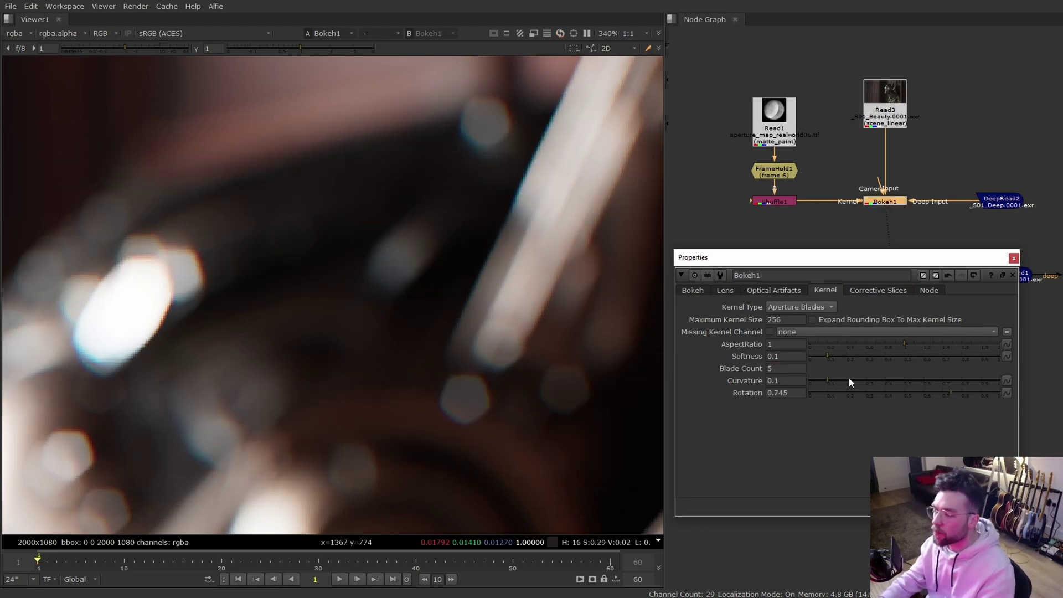
Step: Set Bokeh1's kernel Curvature to 0, and try a higher Softness before undoing it
click(884, 381)
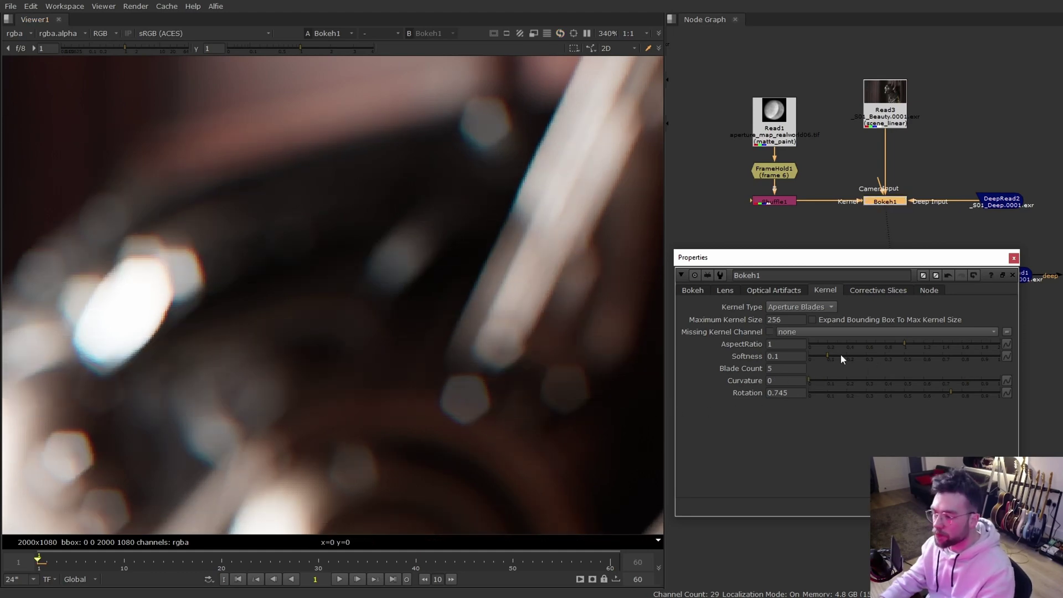
drag(841, 355, 886, 354)
key(ctrl+z)
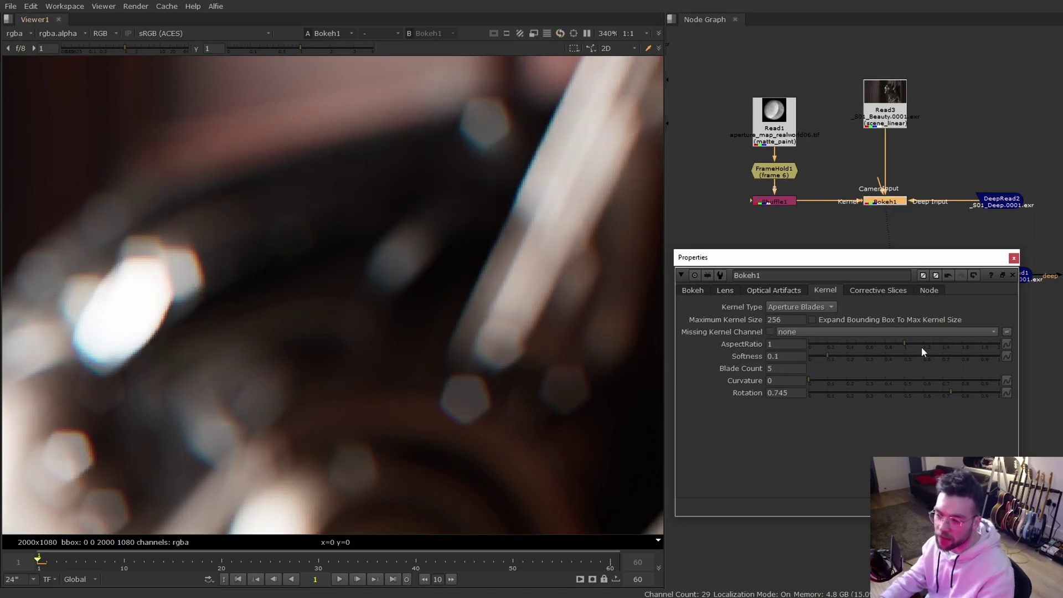
Step: Try an AspectRatio of 1.98 on Bokeh1's kernel, settling on 0.44 with a Blade Count of 8
drag(923, 344, 996, 343)
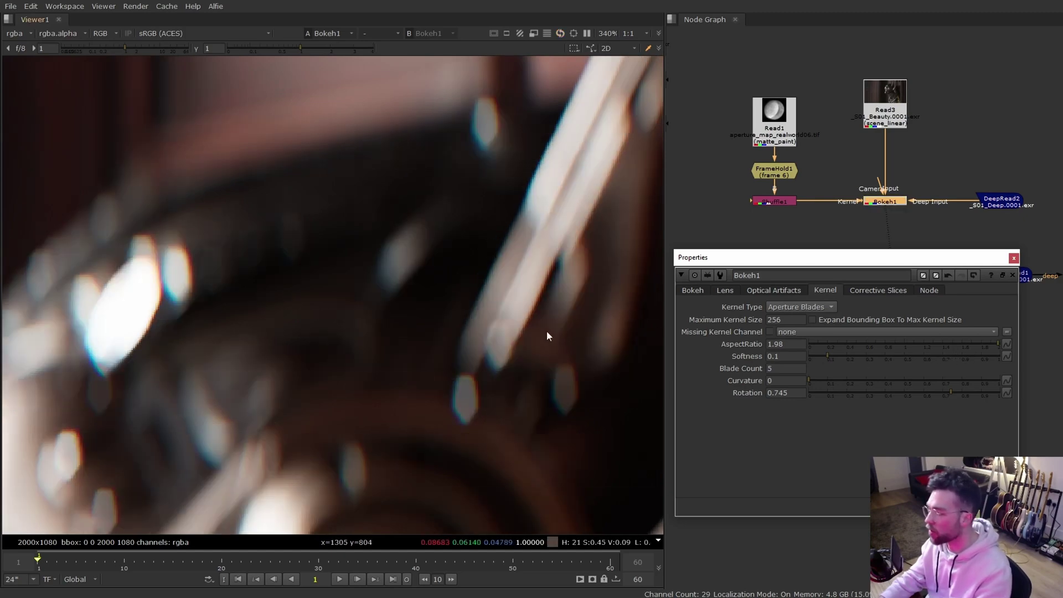
scroll(539, 340, down, 1)
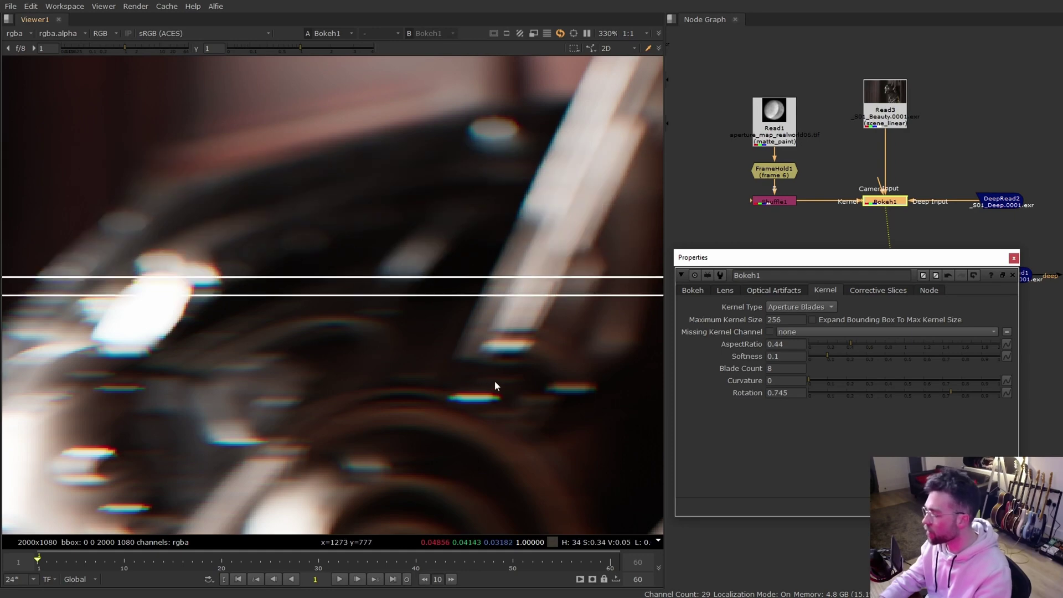
key(f)
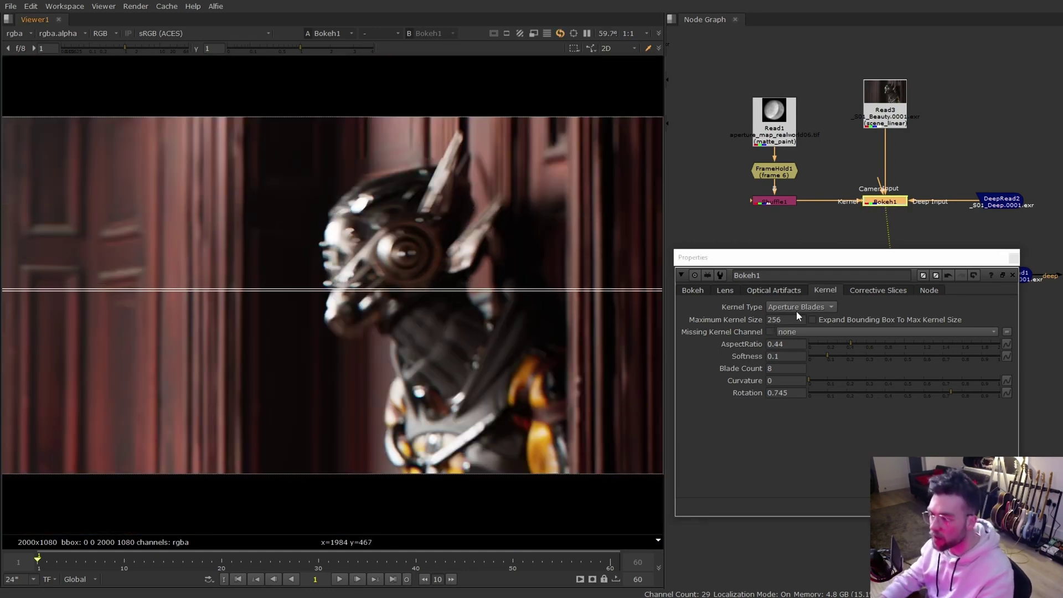
Step: Inspect the squashed bokeh on the helmet and set Bokeh1's Kernel Type back to Input
scroll(498, 238, up, 5)
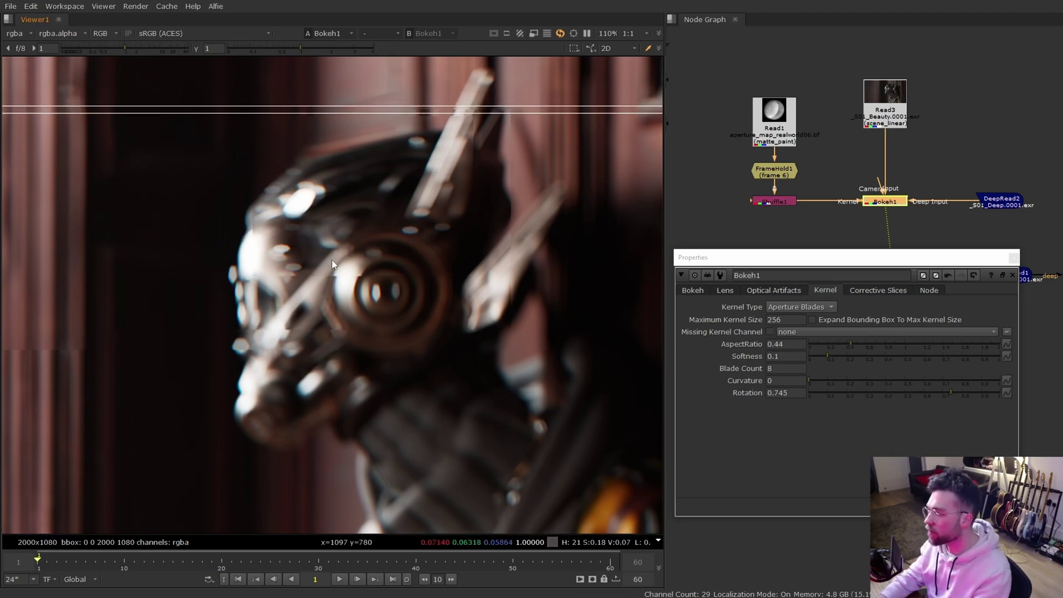
click(800, 308)
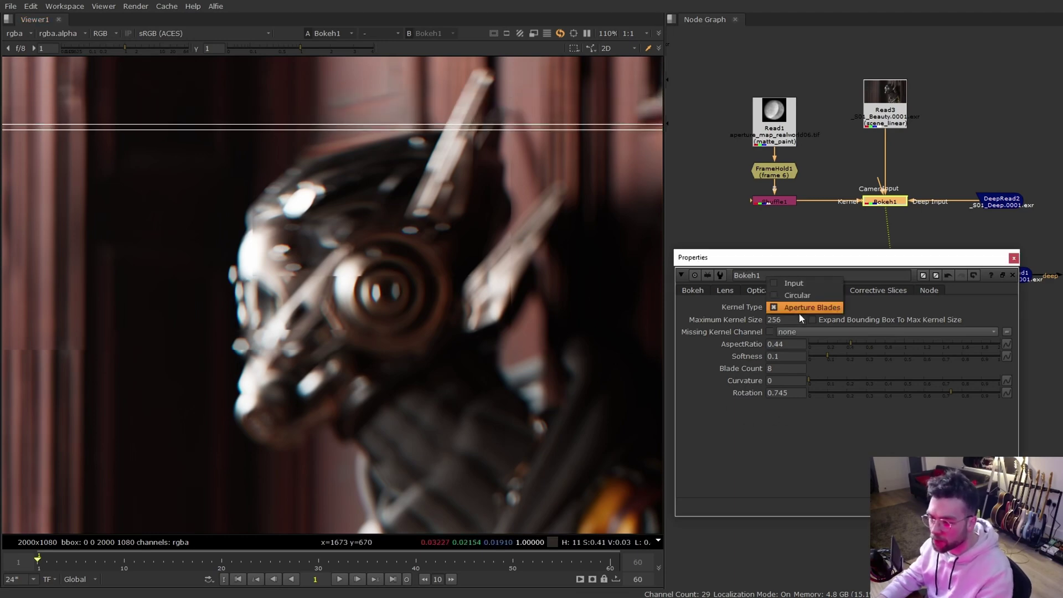
click(795, 284)
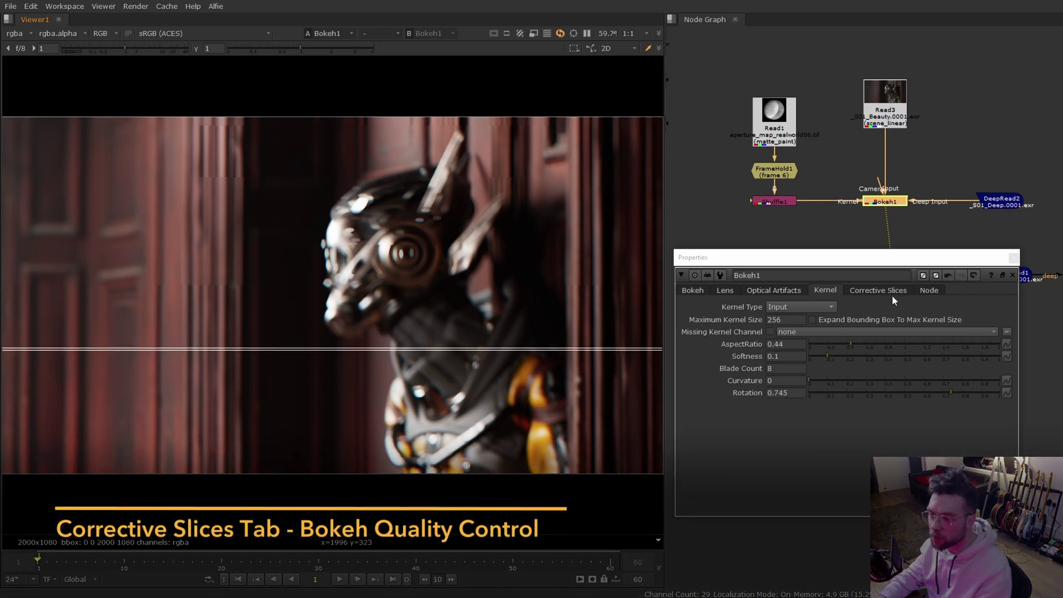
Step: Try 2 and 1 as Bokeh1's Number of Corrective Slices to compare the defocus quality
click(872, 290)
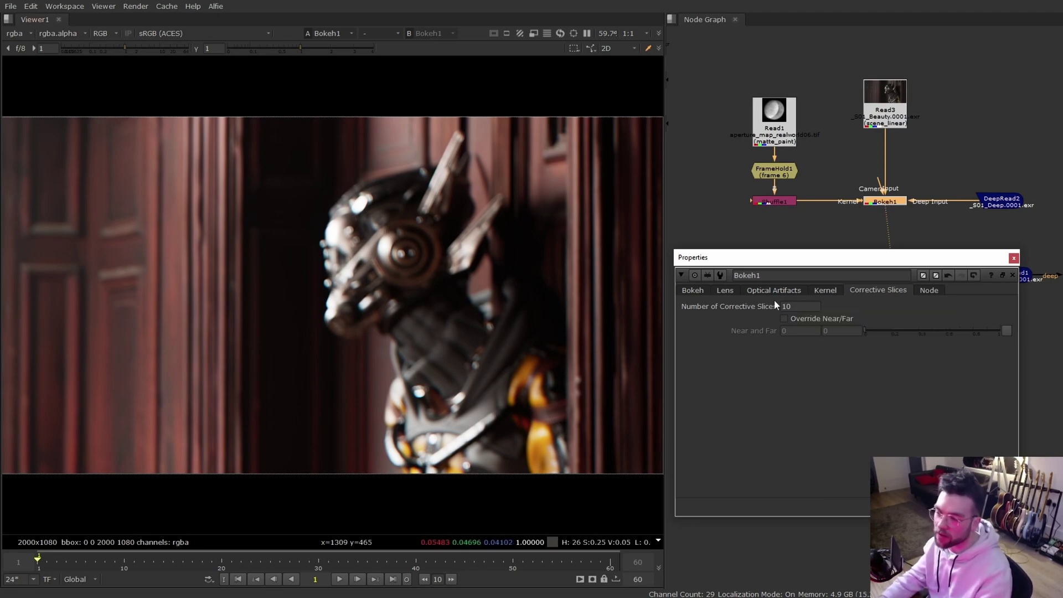
drag(795, 307, 716, 295)
text(2)
key(Return)
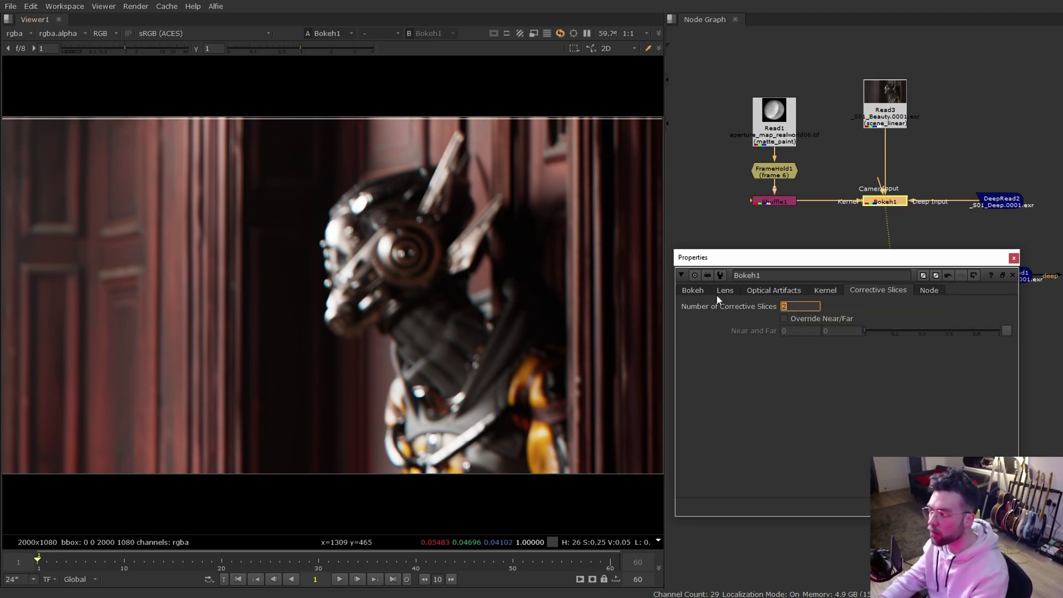
text(1)
key(Return)
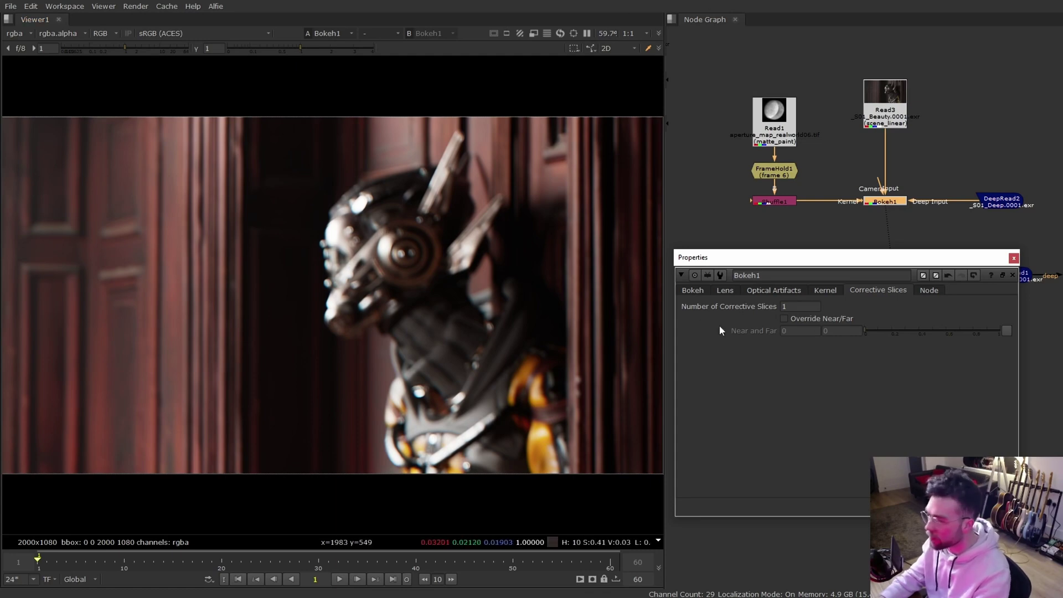
Step: Set Bokeh1's Focal Plane to 344, with a Front Multiplier of 4 and a Back Multiplier of 12
click(692, 290)
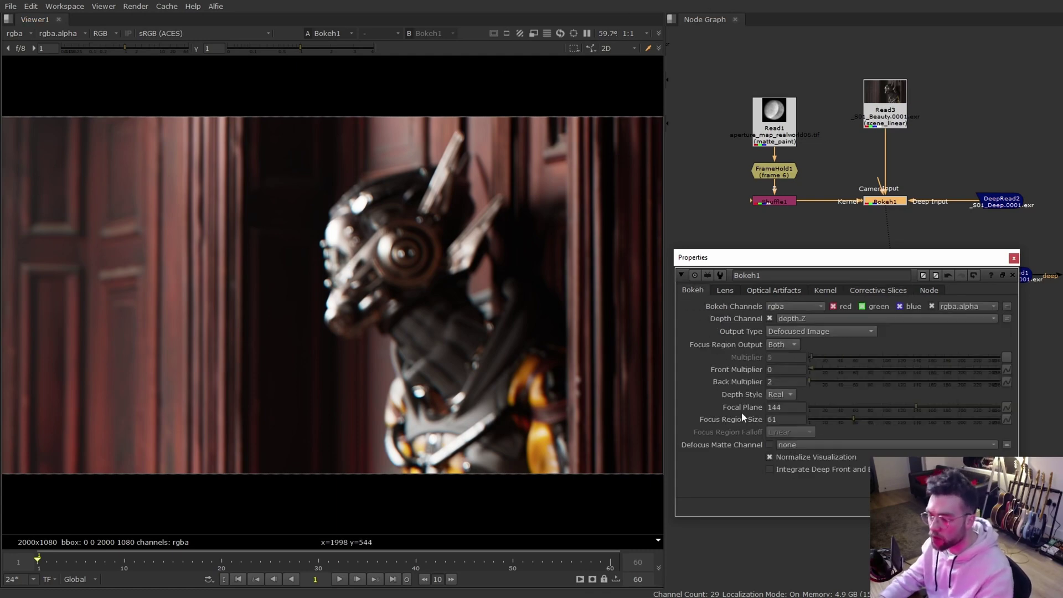
drag(786, 408, 696, 387)
text(344)
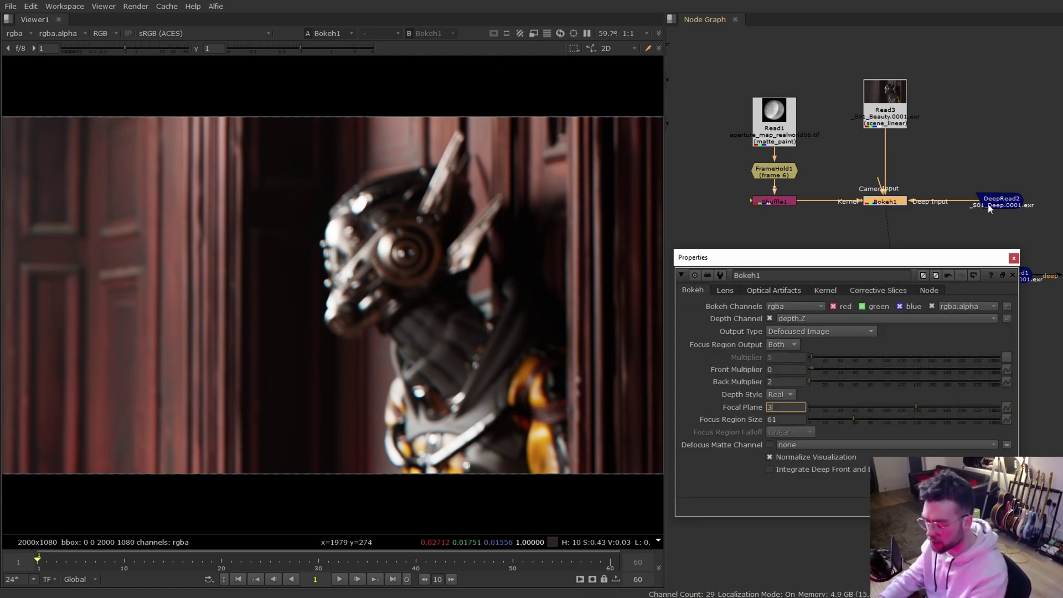
key(Return)
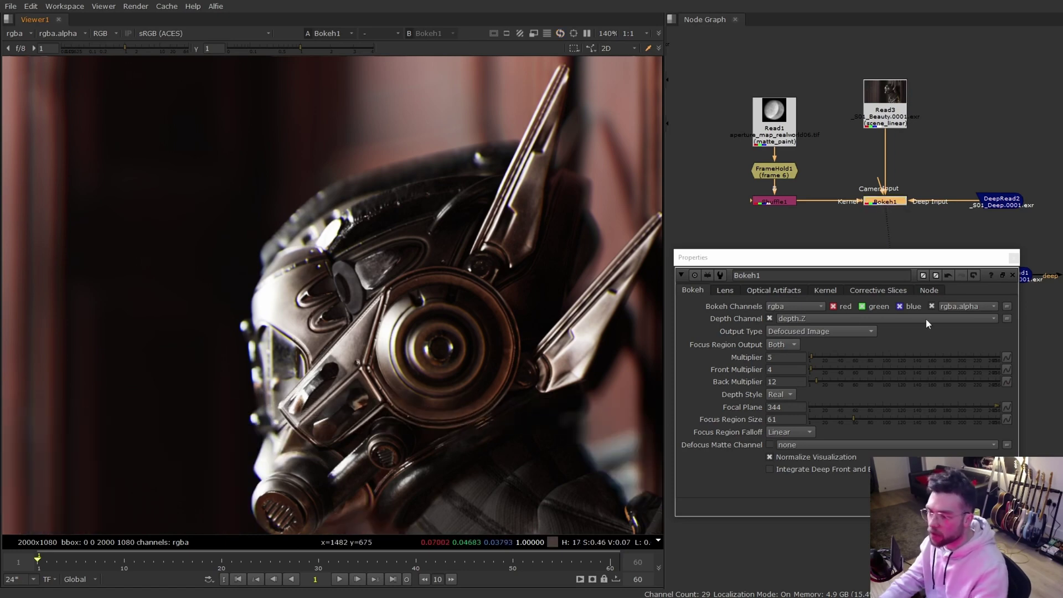
Step: Compare 10 and 1 corrective slices on Bokeh1, settle on 10 and check the whole frame
click(875, 290)
click(813, 302)
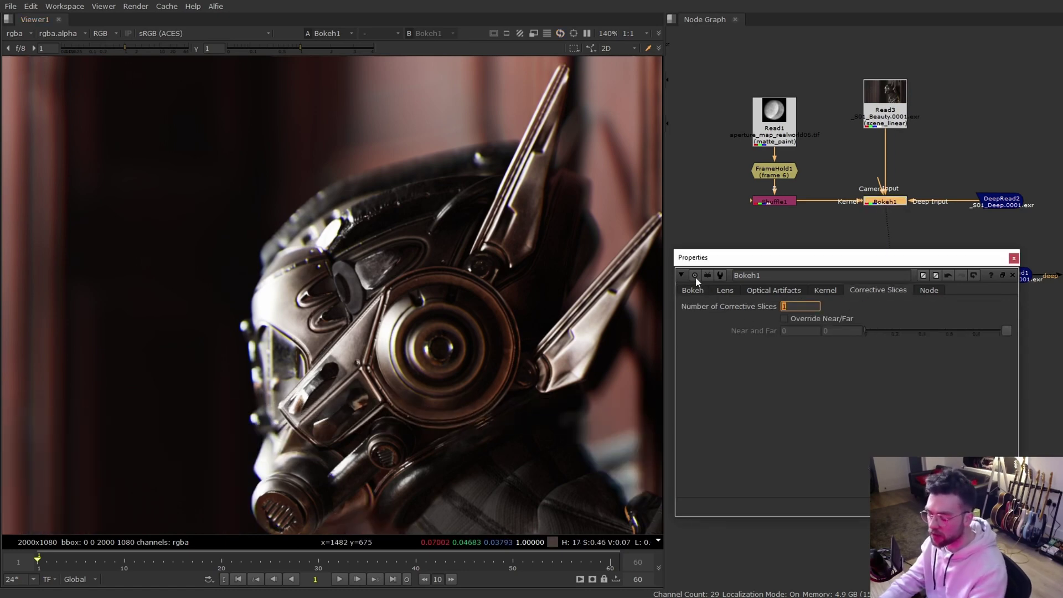
text(0)
key(Return)
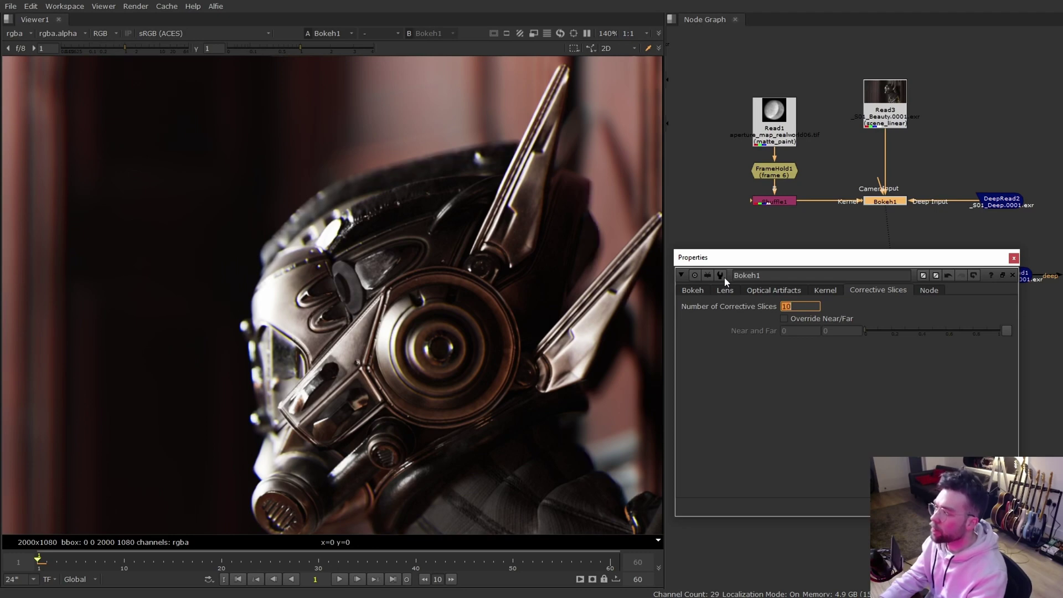
key(BackSpace)
text(0)
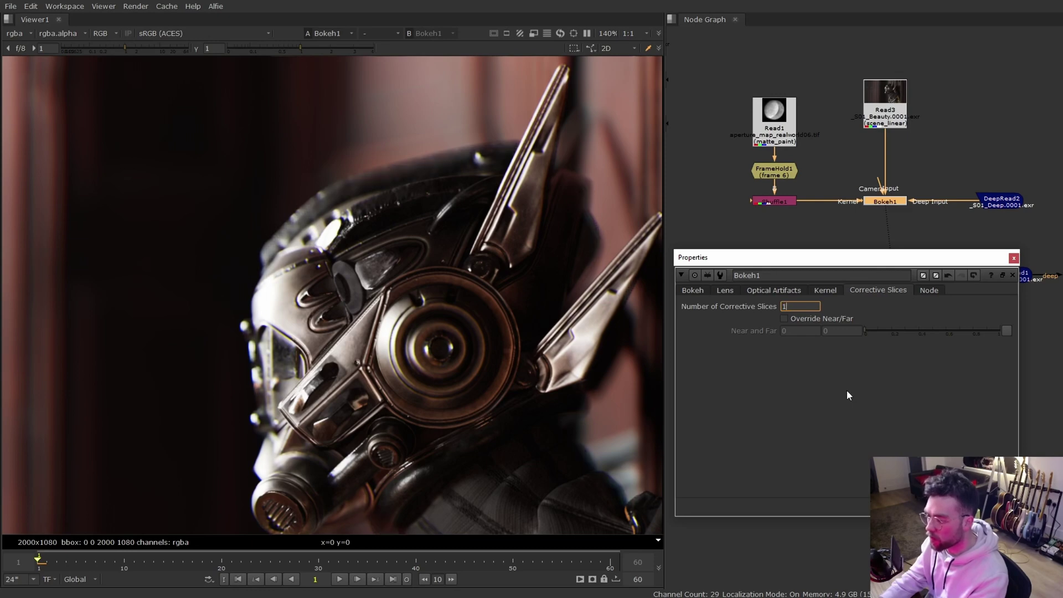
key(f)
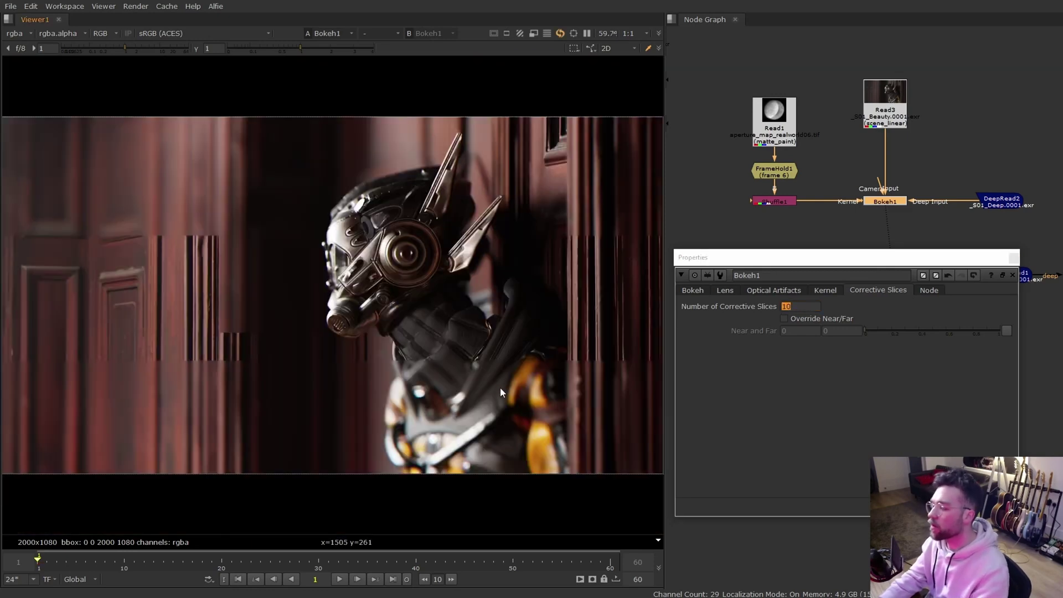